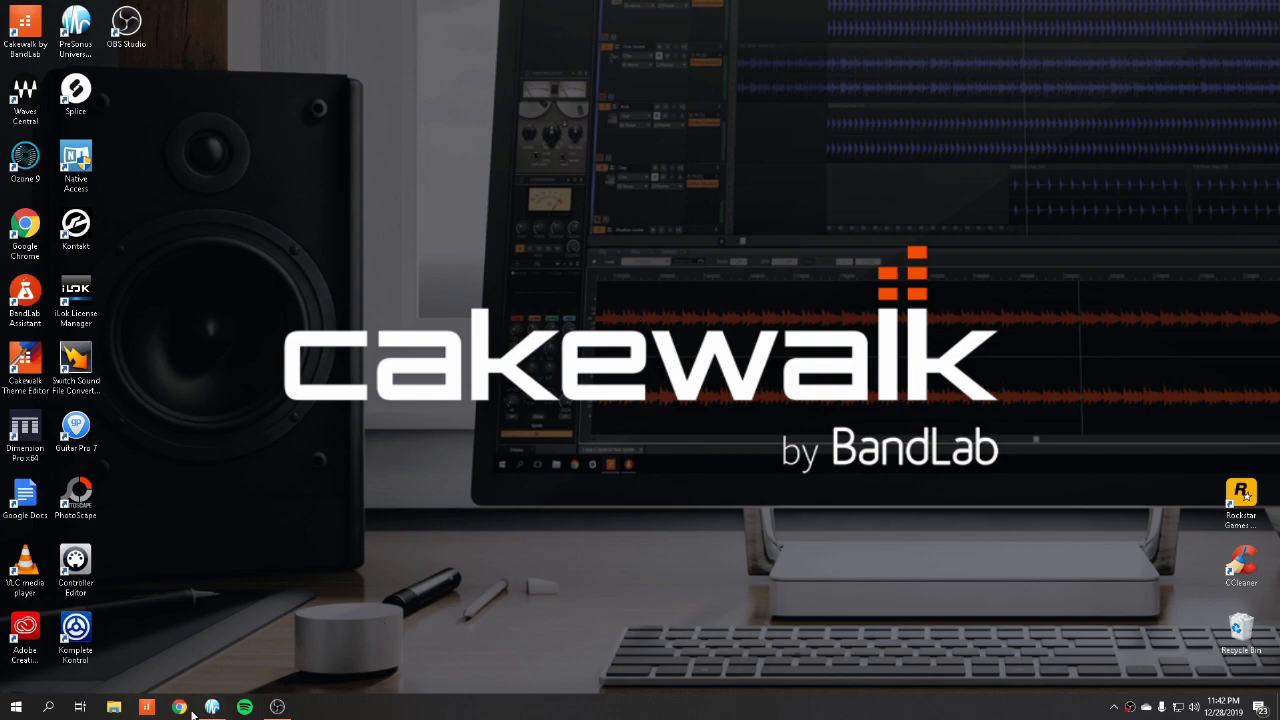
Step: Launch Cakewalk and create a new project from the Basic template
{"action": "left_click", "coordinate": [146, 707]}
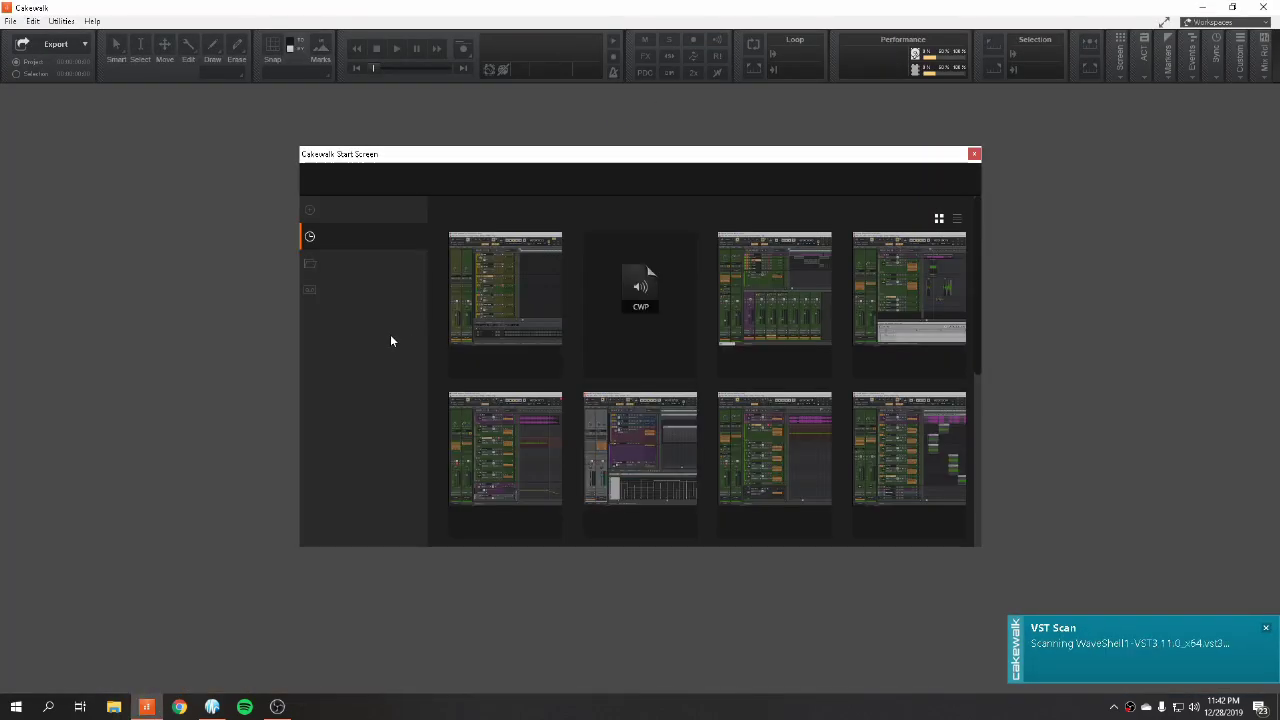
{"action": "left_click", "coordinate": [371, 209]}
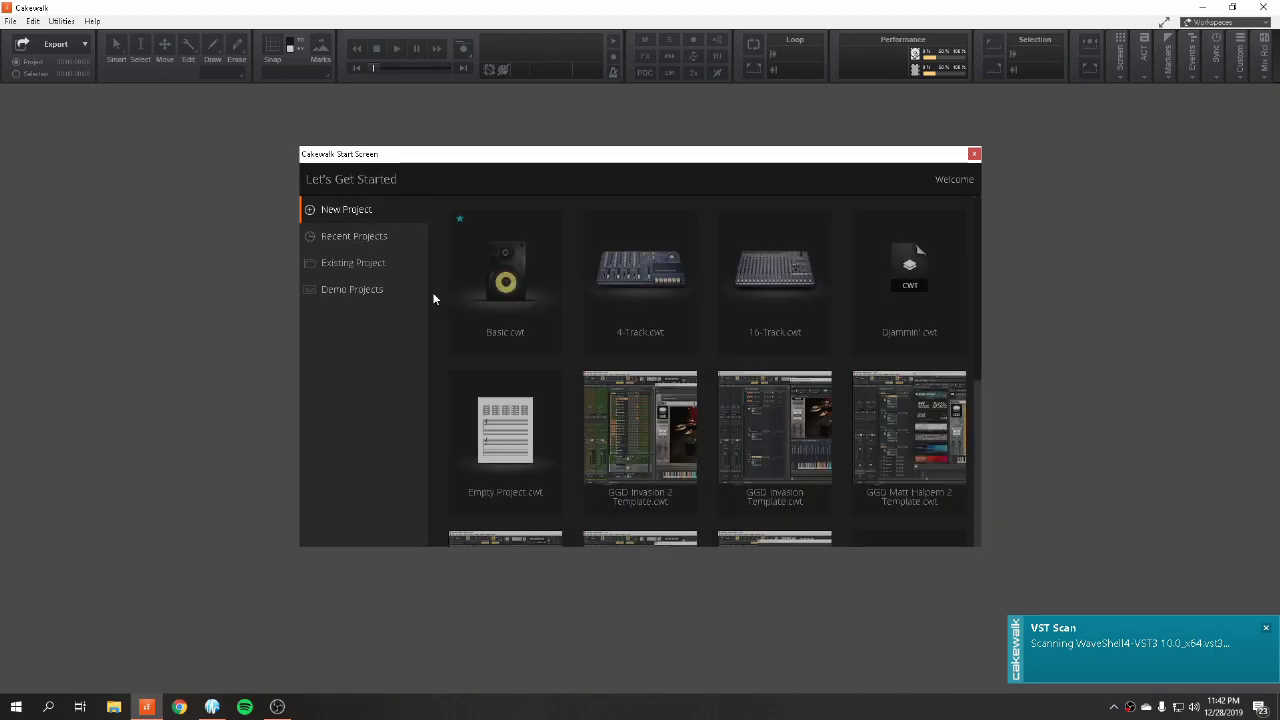
{"action": "left_click", "coordinate": [478, 291]}
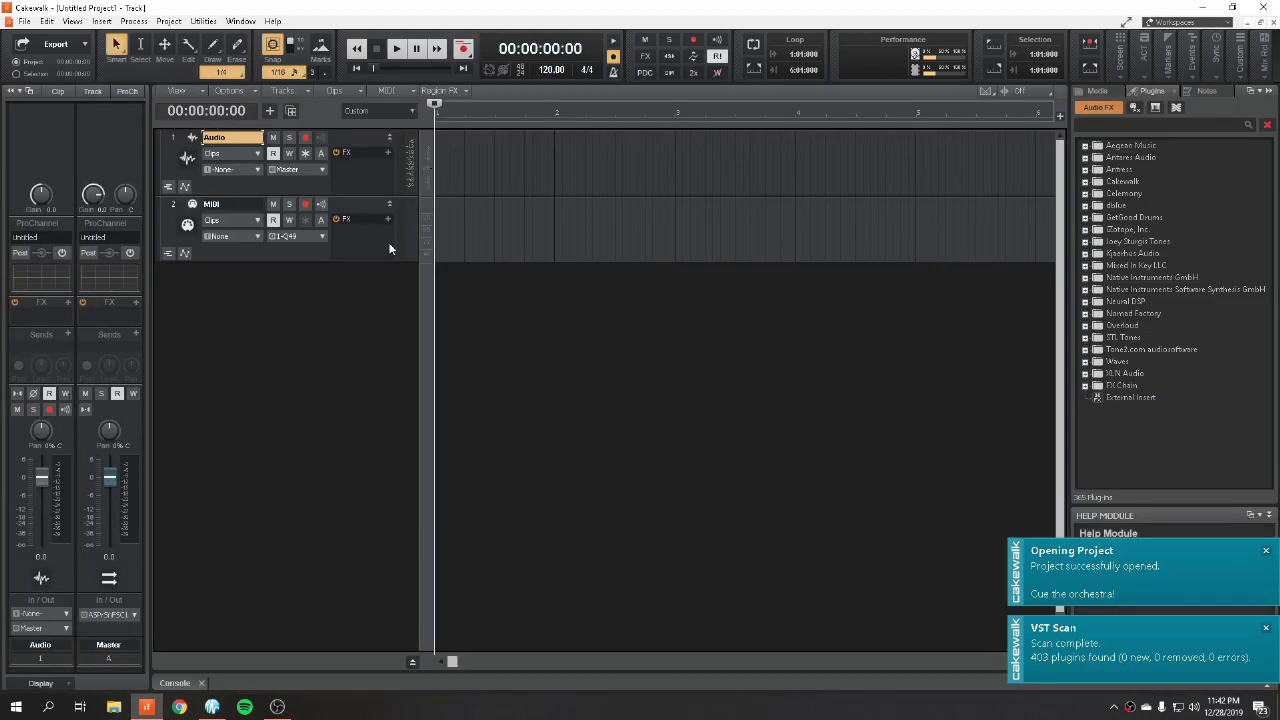
Step: Delete the template's default Audio and MIDI tracks
{"action": "left_click_drag", "start_coordinate": [170, 160], "coordinate": [167, 214]}
{"action": "right_click", "coordinate": [167, 214]}
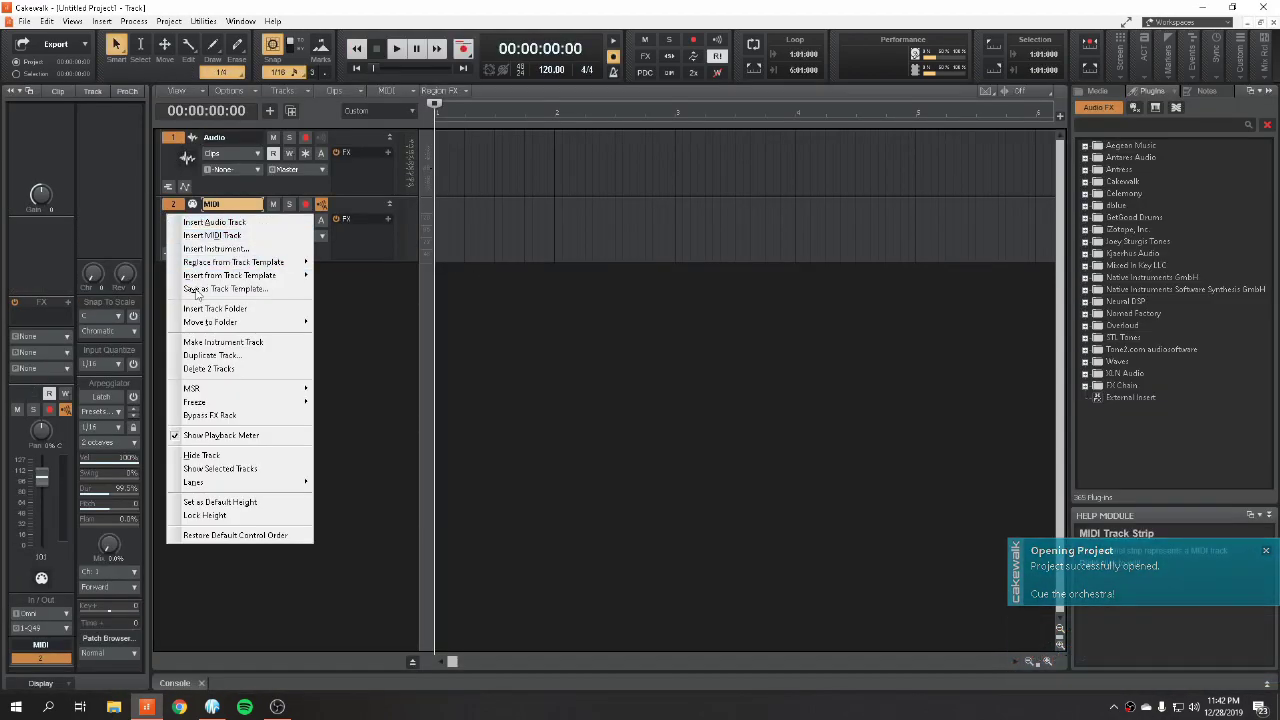
{"action": "left_click", "coordinate": [225, 368]}
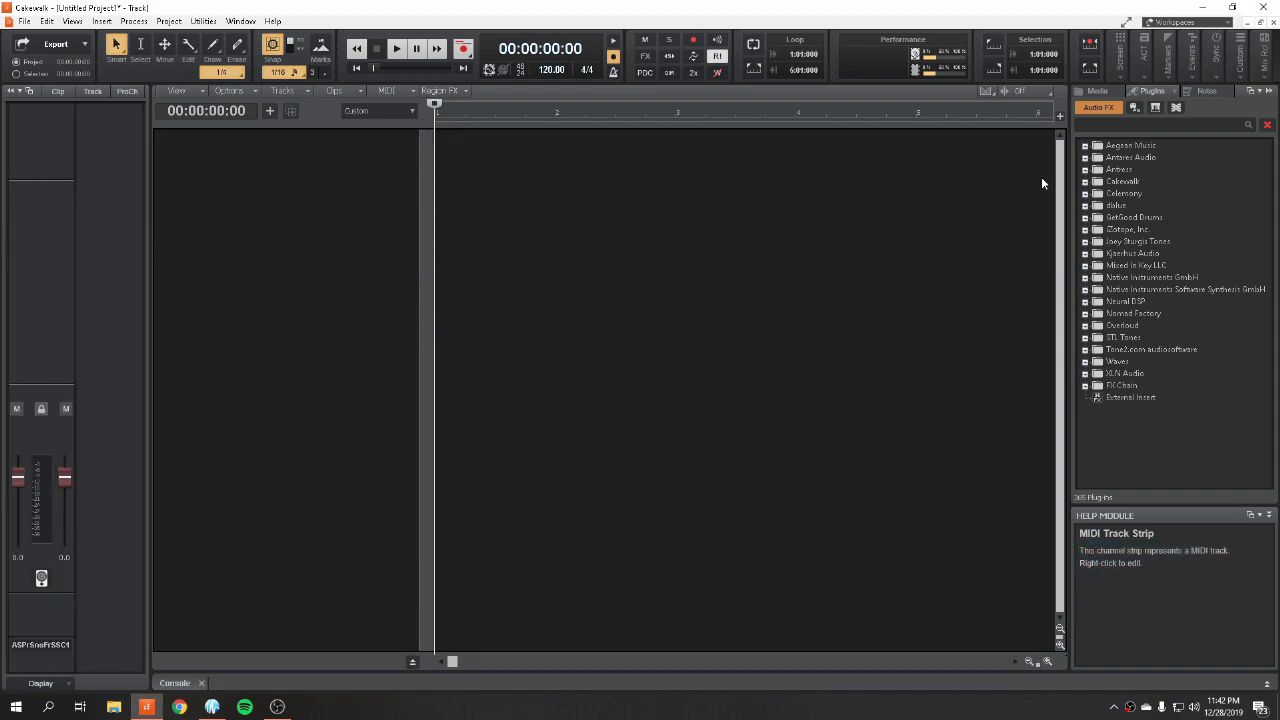
Step: Find the Kontakt instrument and insert it with a MIDI source, a synth track folder, all stereo audio outputs and MIDI output enabled
{"action": "left_click", "coordinate": [1155, 110]}
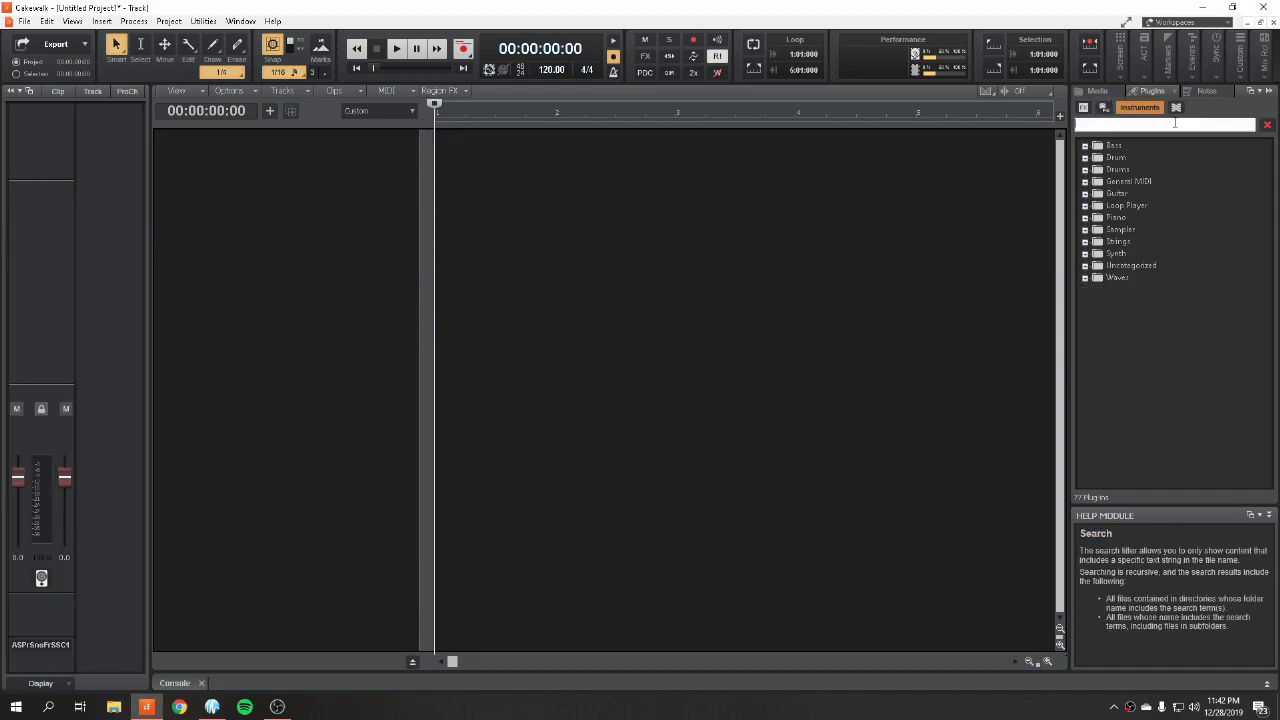
{"action": "type", "text": "kontakt"}
{"action": "key", "text": "Return"}
{"action": "double_click", "coordinate": [1132, 157]}
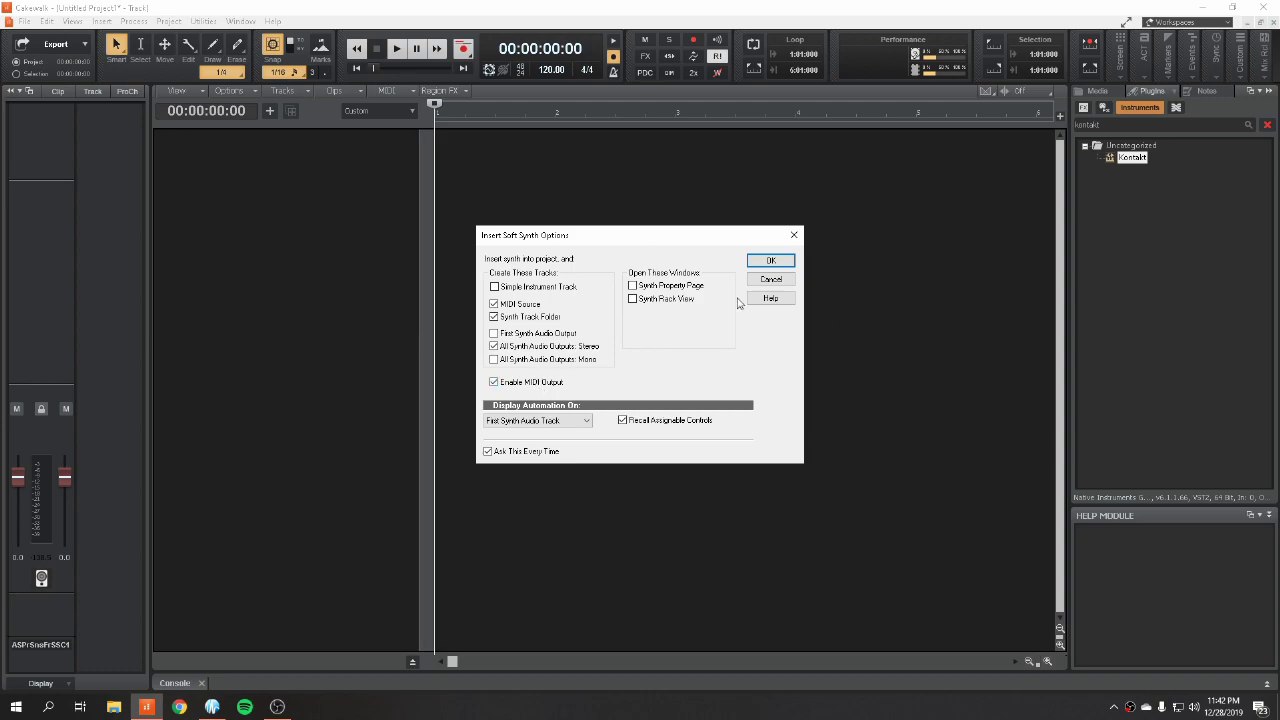
{"action": "left_click", "coordinate": [763, 259]}
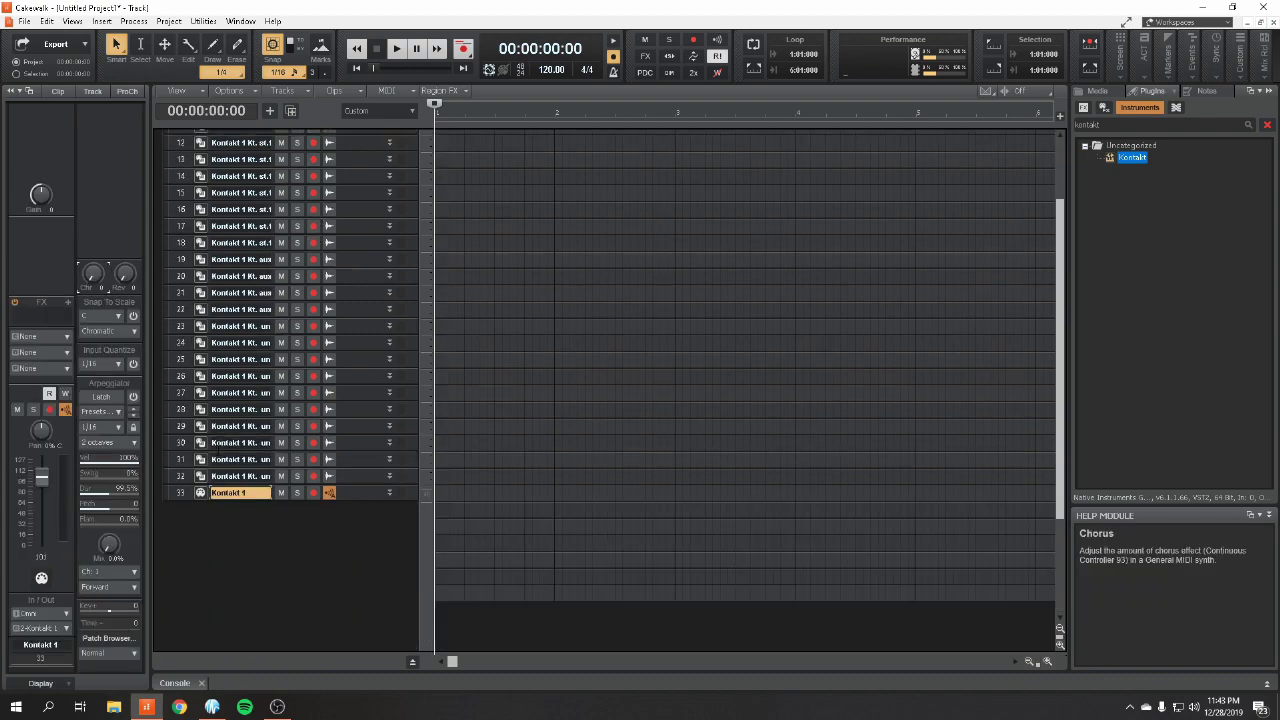
Step: Open the Kontakt interface from its track, move it clear of the track list and check that its Outputs section is enabled
{"action": "double_click", "coordinate": [201, 156]}
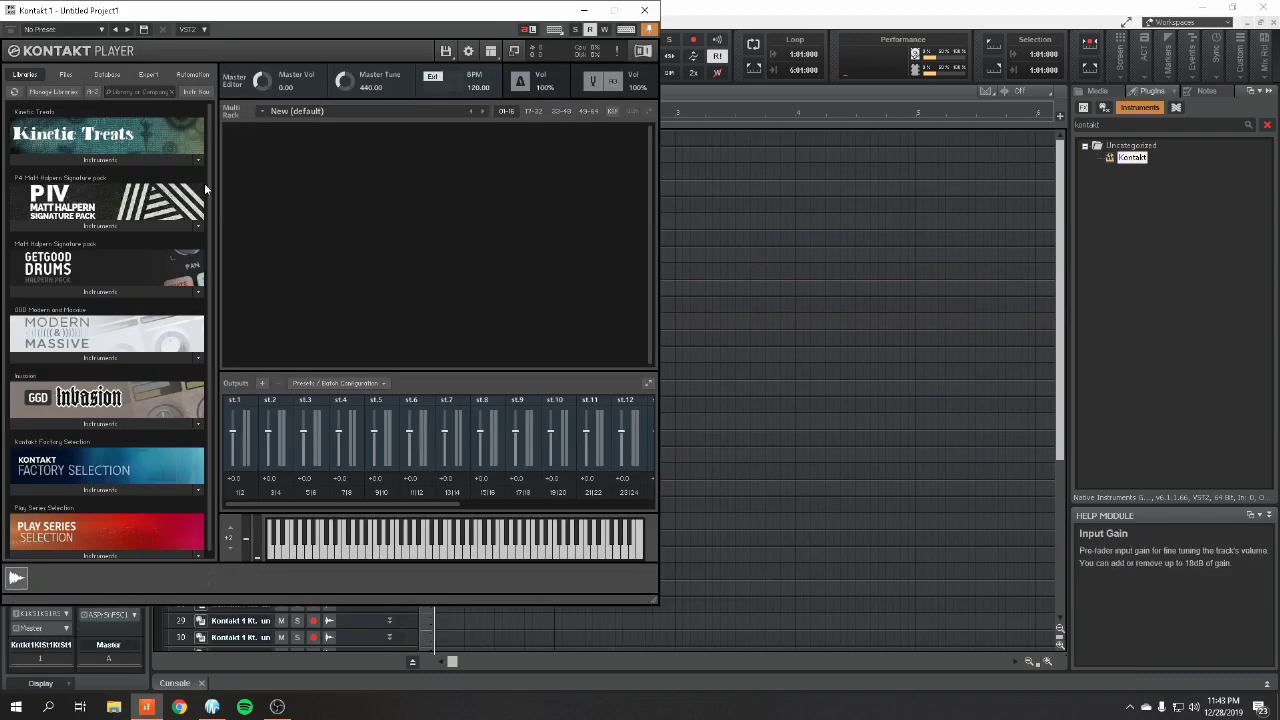
{"action": "left_click_drag", "start_coordinate": [396, 5], "coordinate": [904, 5]}
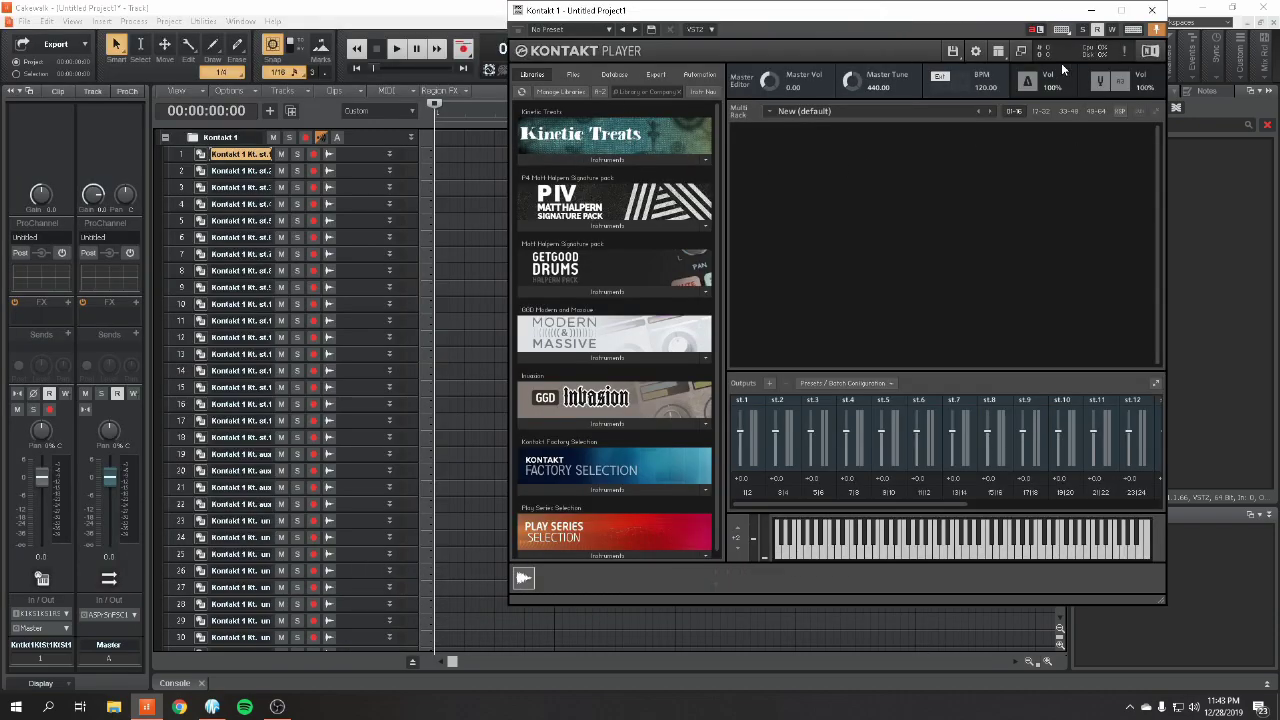
{"action": "left_click", "coordinate": [1002, 51]}
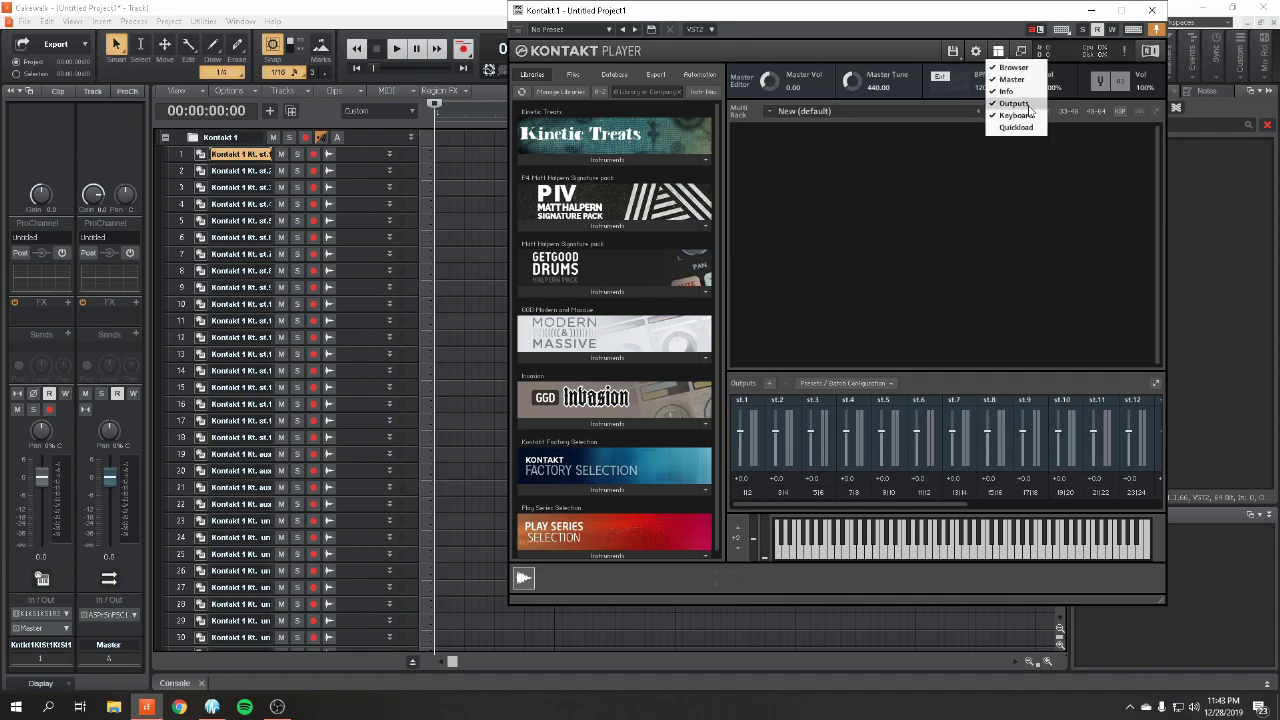
{"action": "left_click", "coordinate": [764, 447]}
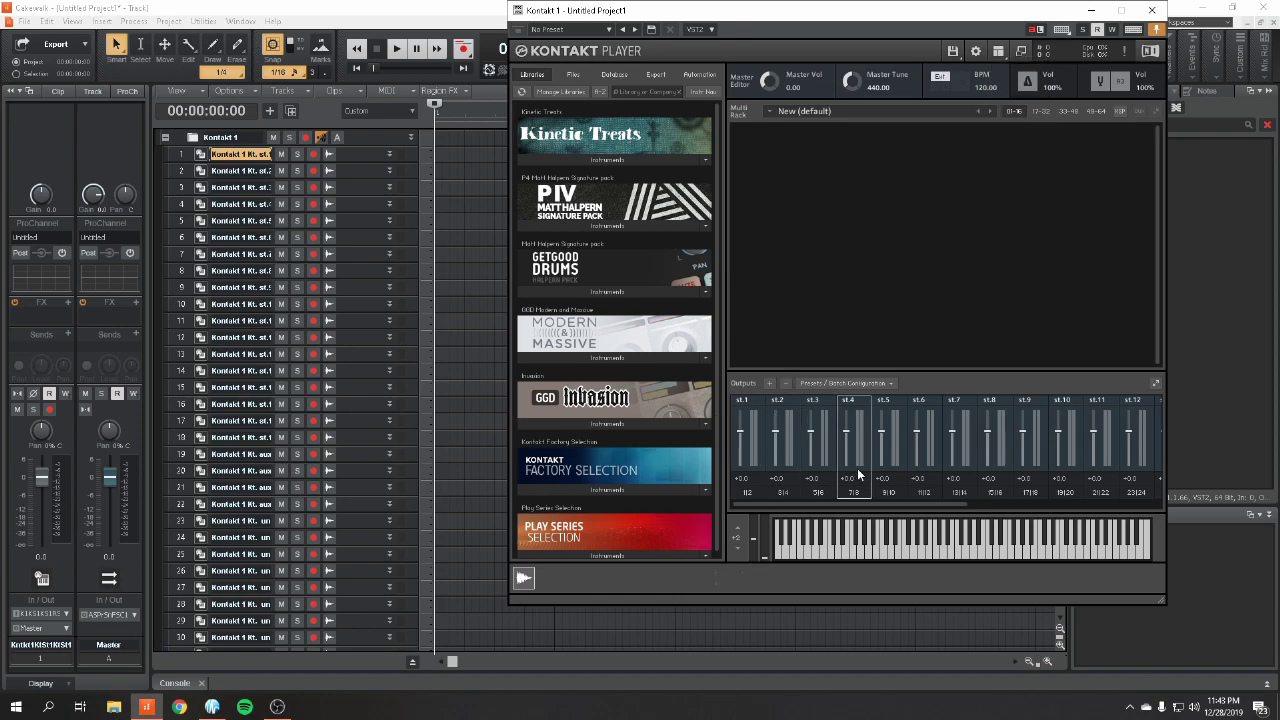
Step: Inspect Kontakt's stereo output channels and the settings for adding outputs, without adding any
{"action": "left_click", "coordinate": [922, 458]}
{"action": "left_click", "coordinate": [964, 458]}
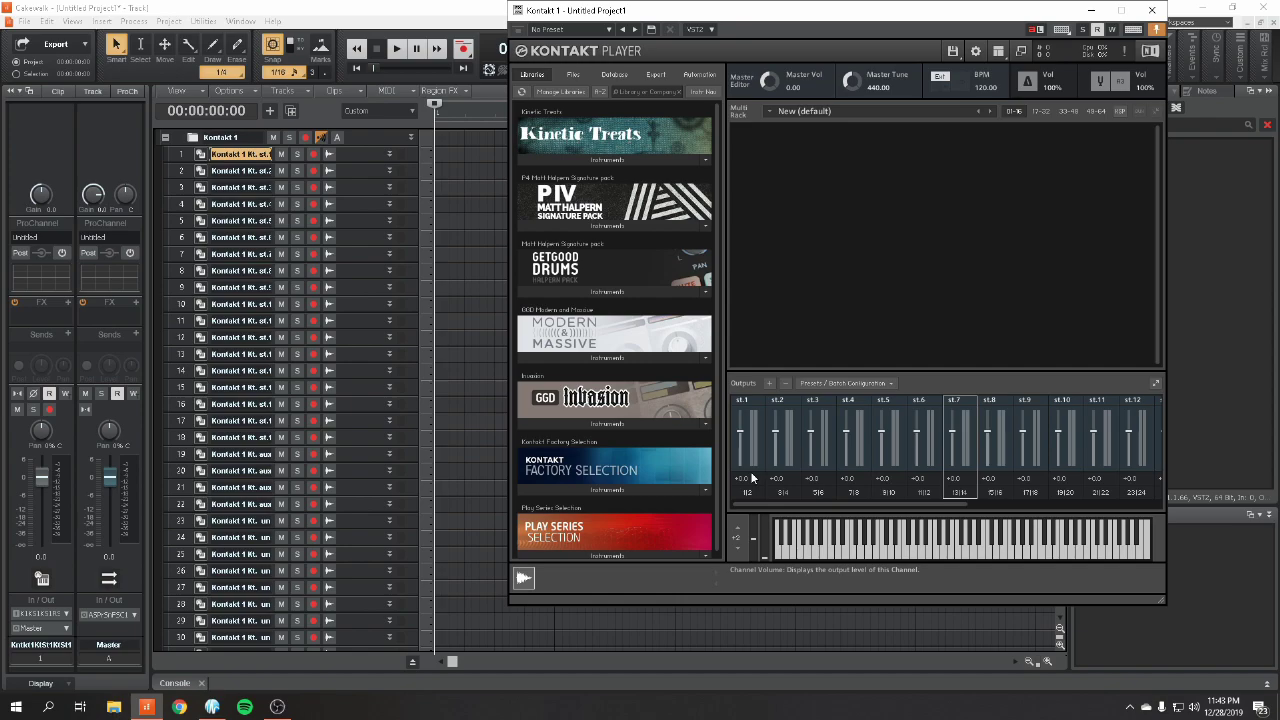
{"action": "left_click", "coordinate": [770, 384]}
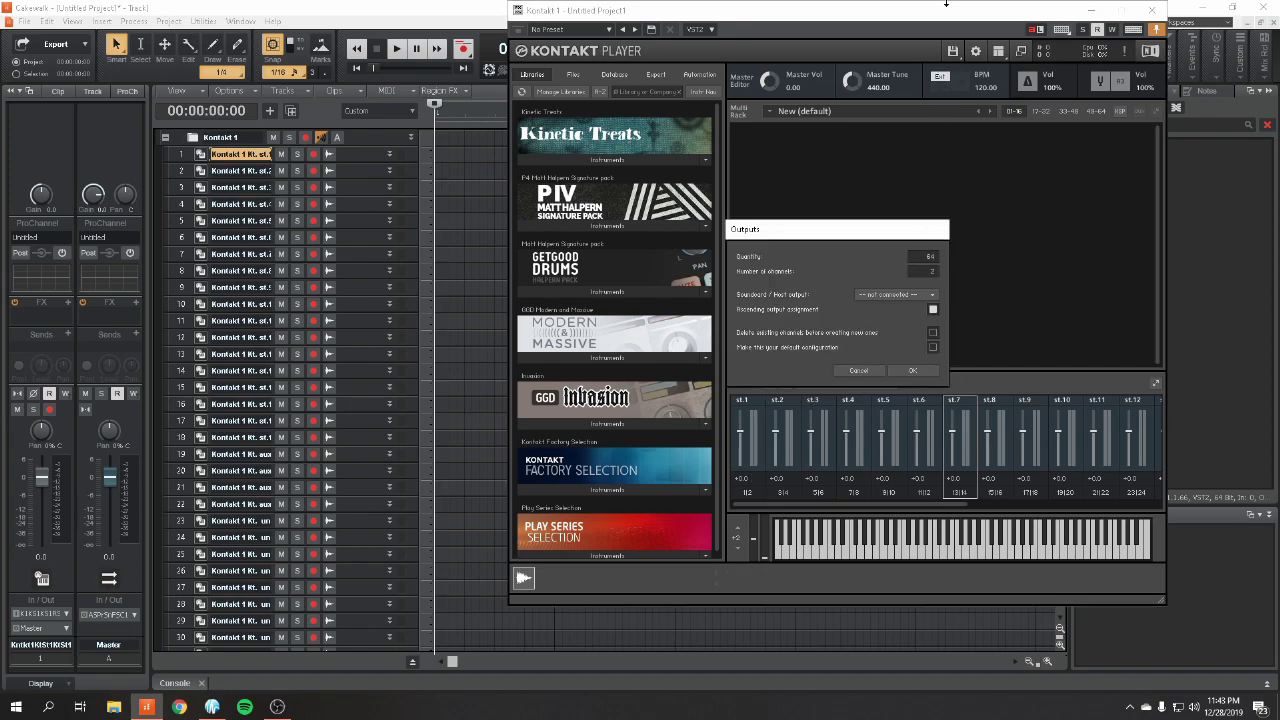
{"action": "left_click", "coordinate": [859, 372]}
{"action": "left_click_drag", "start_coordinate": [909, 501], "coordinate": [836, 517]}
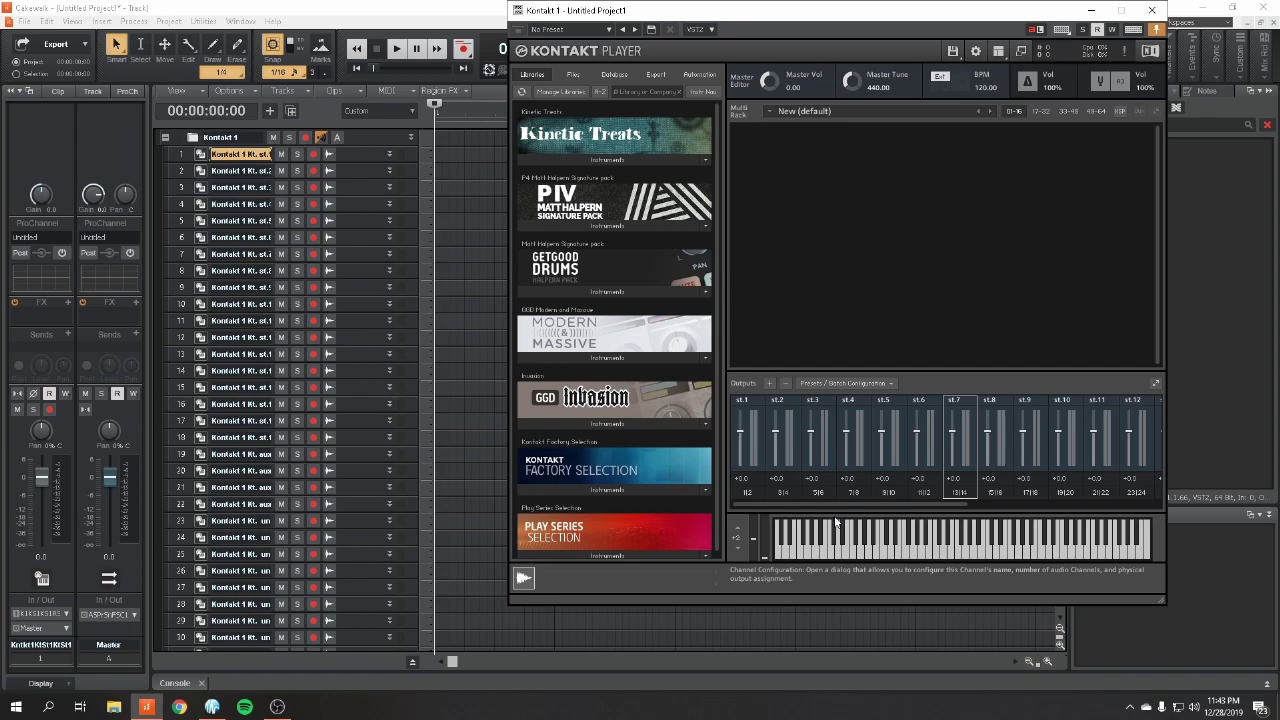
{"action": "left_click", "coordinate": [740, 466]}
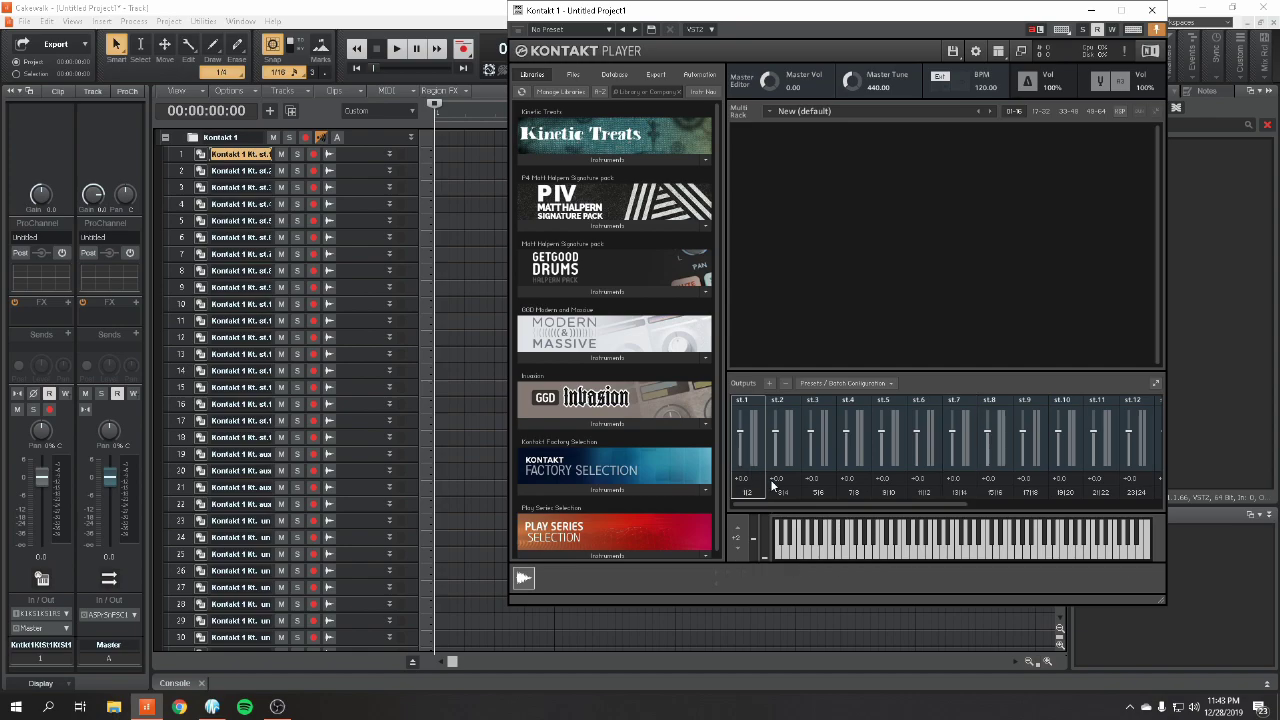
Step: Load the GGD - P4 Kit from the Matt Halpern Signature Pack into Kontakt and audition its drums and cymbals in stereo mode
{"action": "left_click", "coordinate": [646, 223]}
{"action": "left_click_drag", "start_coordinate": [550, 242], "coordinate": [799, 204]}
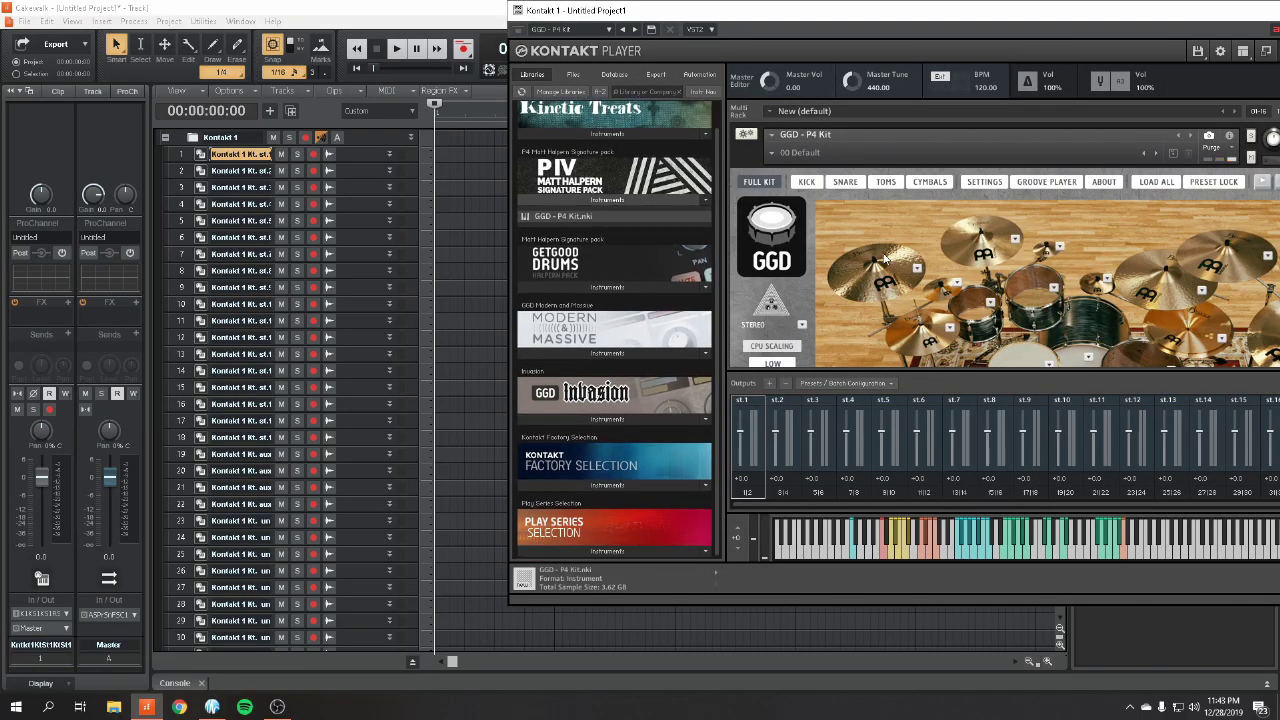
{"action": "left_click", "coordinate": [1036, 294]}
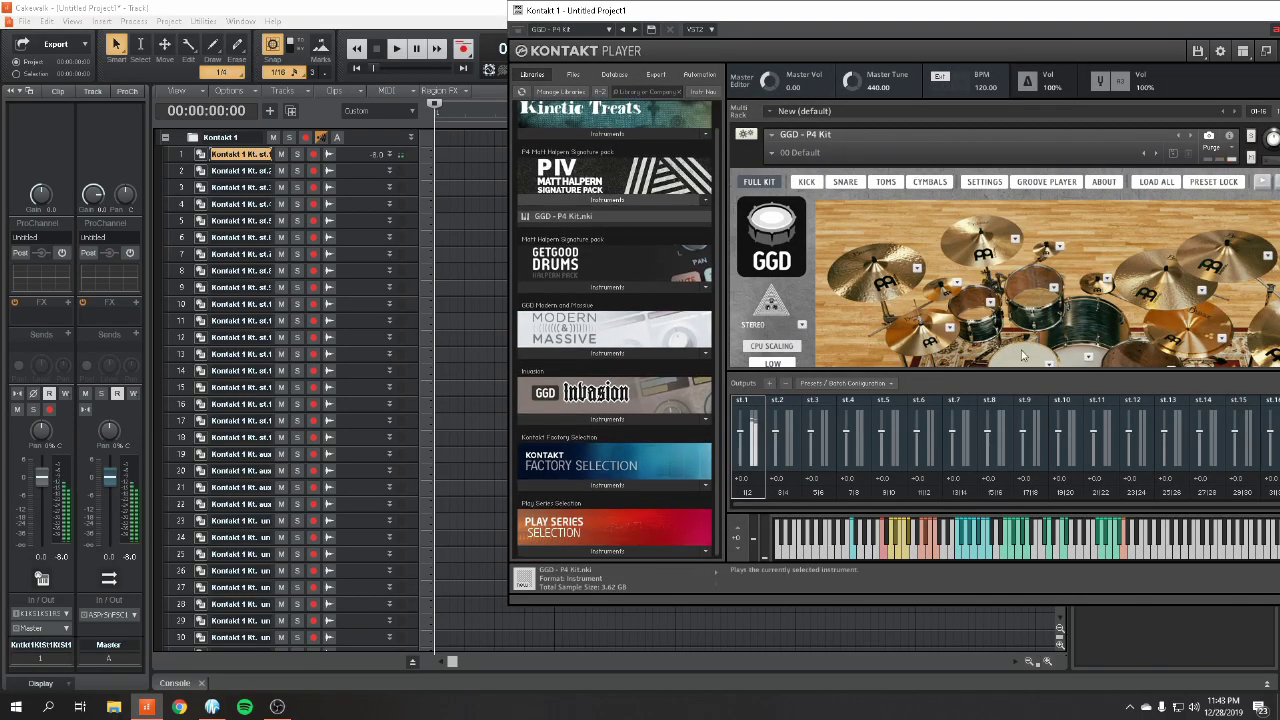
{"action": "left_click", "coordinate": [1161, 295]}
{"action": "left_click", "coordinate": [943, 329]}
{"action": "left_click", "coordinate": [971, 321]}
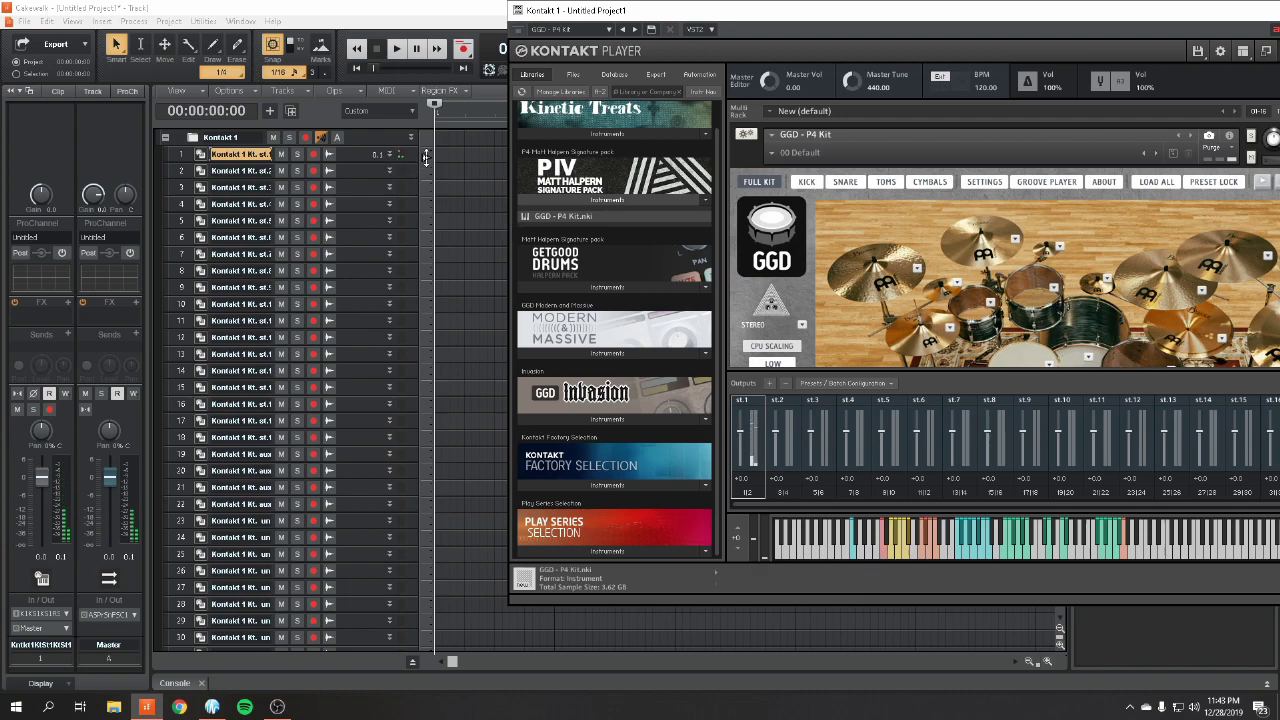
{"action": "left_click", "coordinate": [892, 292]}
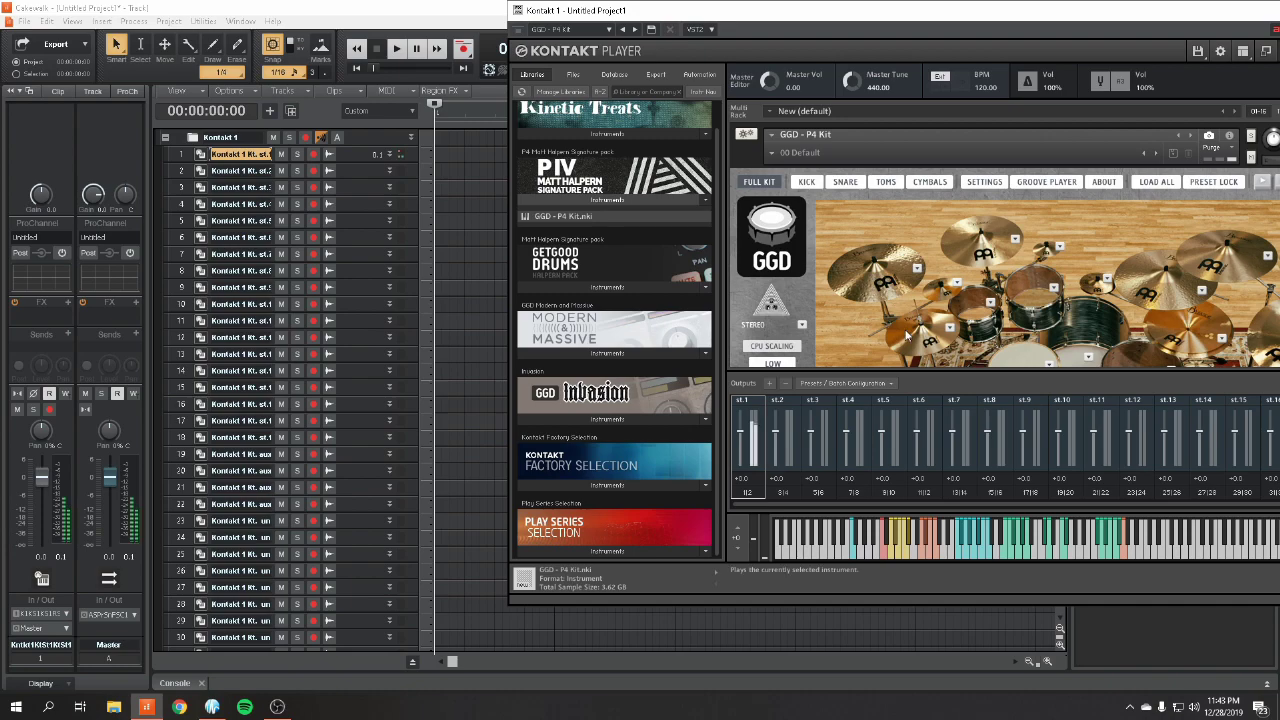
{"action": "left_click", "coordinate": [1034, 296]}
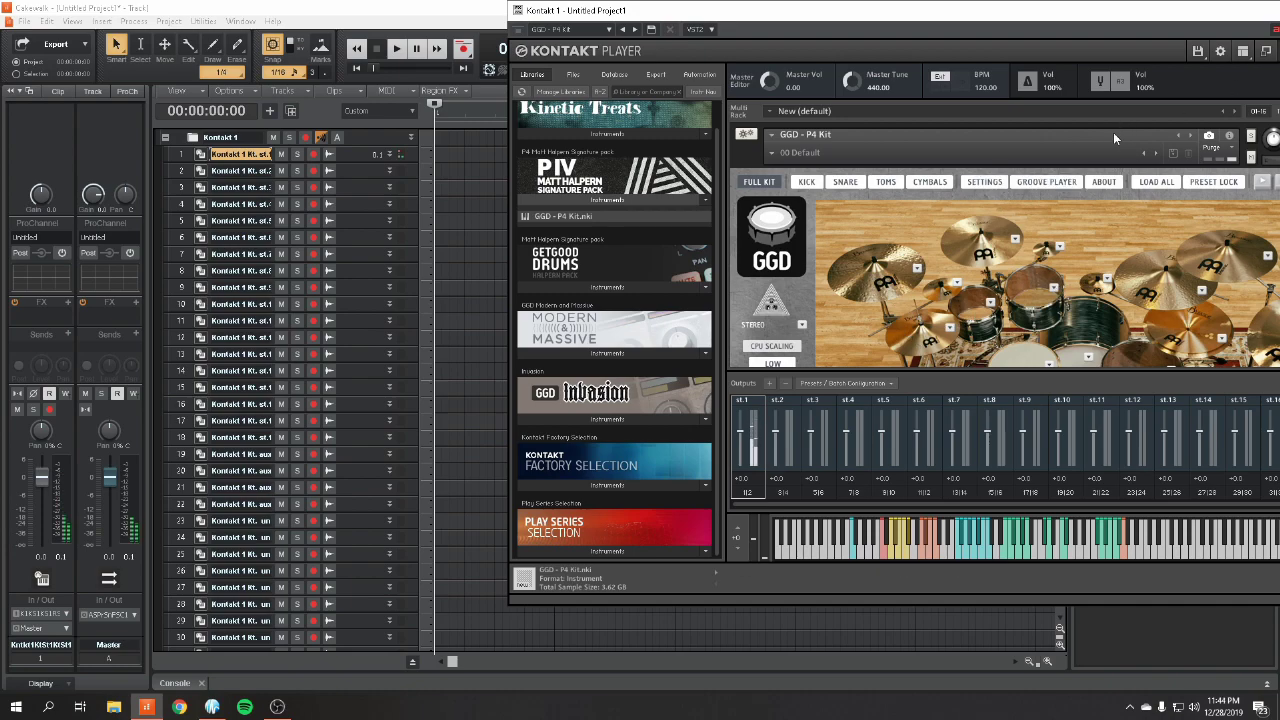
Step: Set the P4 Kit's MIDI channel to omni in its instrument info
{"action": "left_click", "coordinate": [1230, 136]}
{"action": "left_click", "coordinate": [792, 158]}
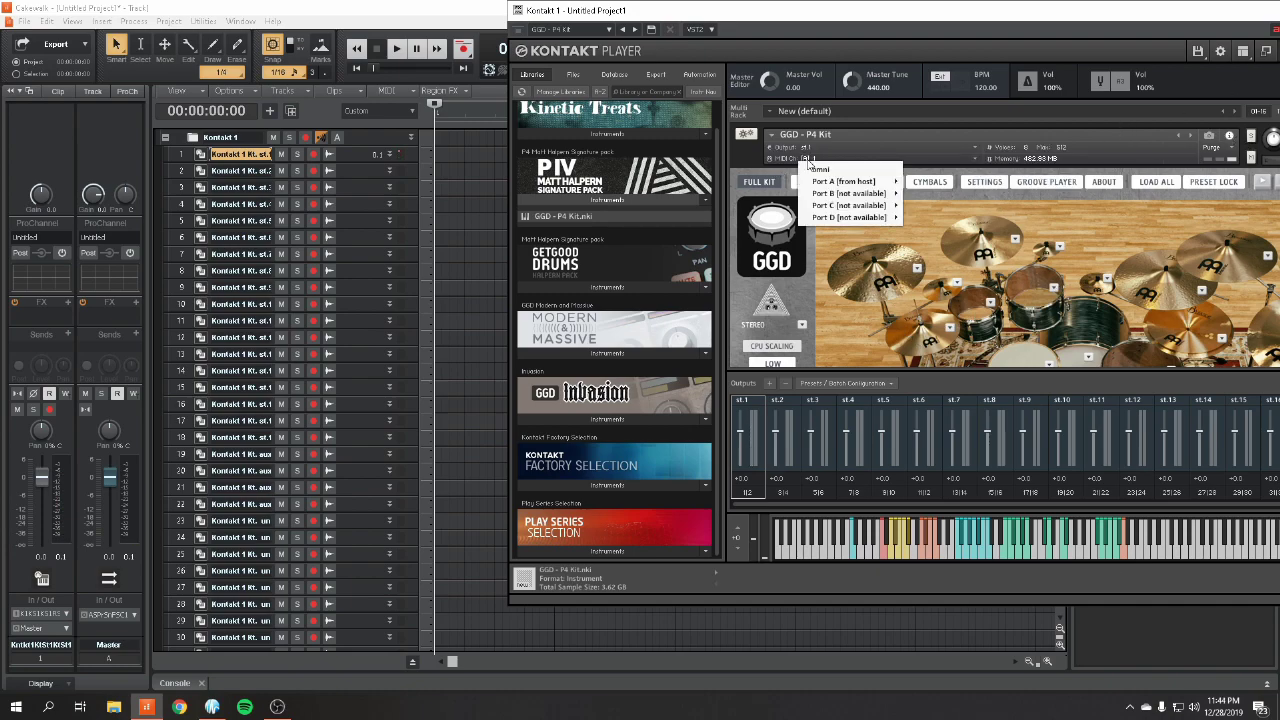
{"action": "left_click", "coordinate": [808, 166]}
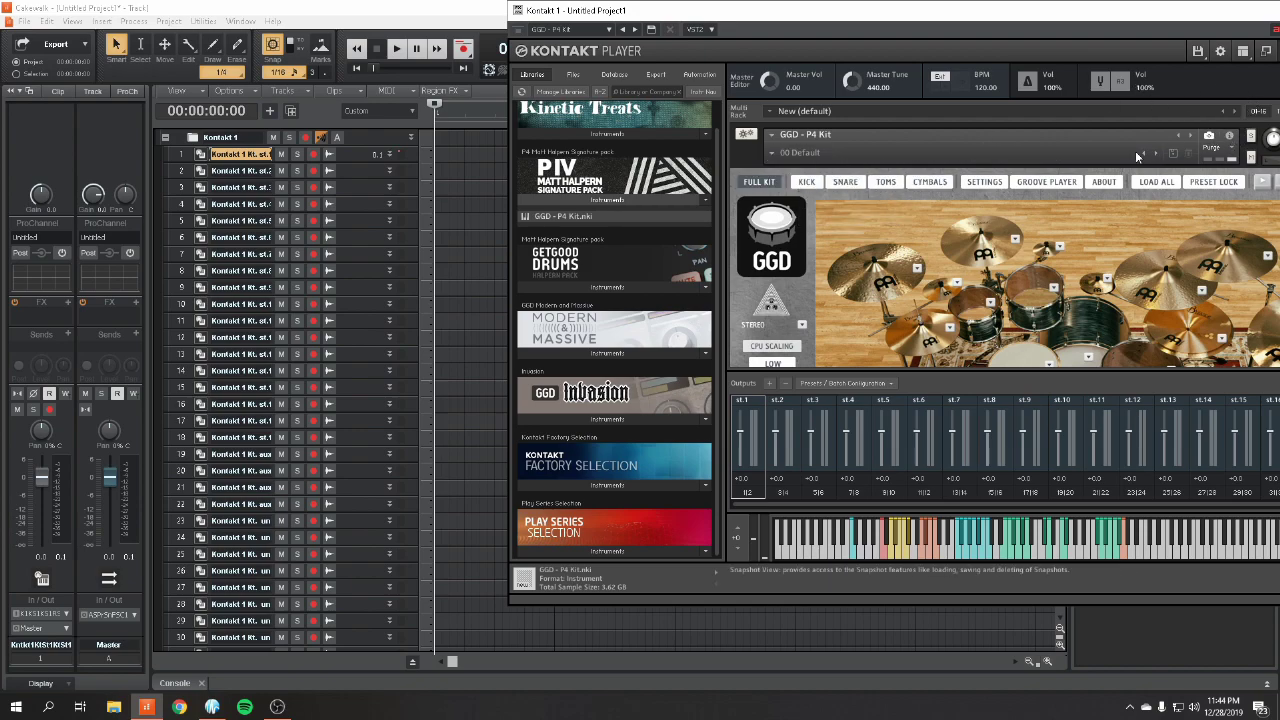
Step: Switch the P4 Kit's output mode to MULTI OUT ADV
{"action": "scroll", "coordinate": [800, 260], "scroll_direction": "down", "scroll_amount": 1}
{"action": "left_click", "coordinate": [800, 282]}
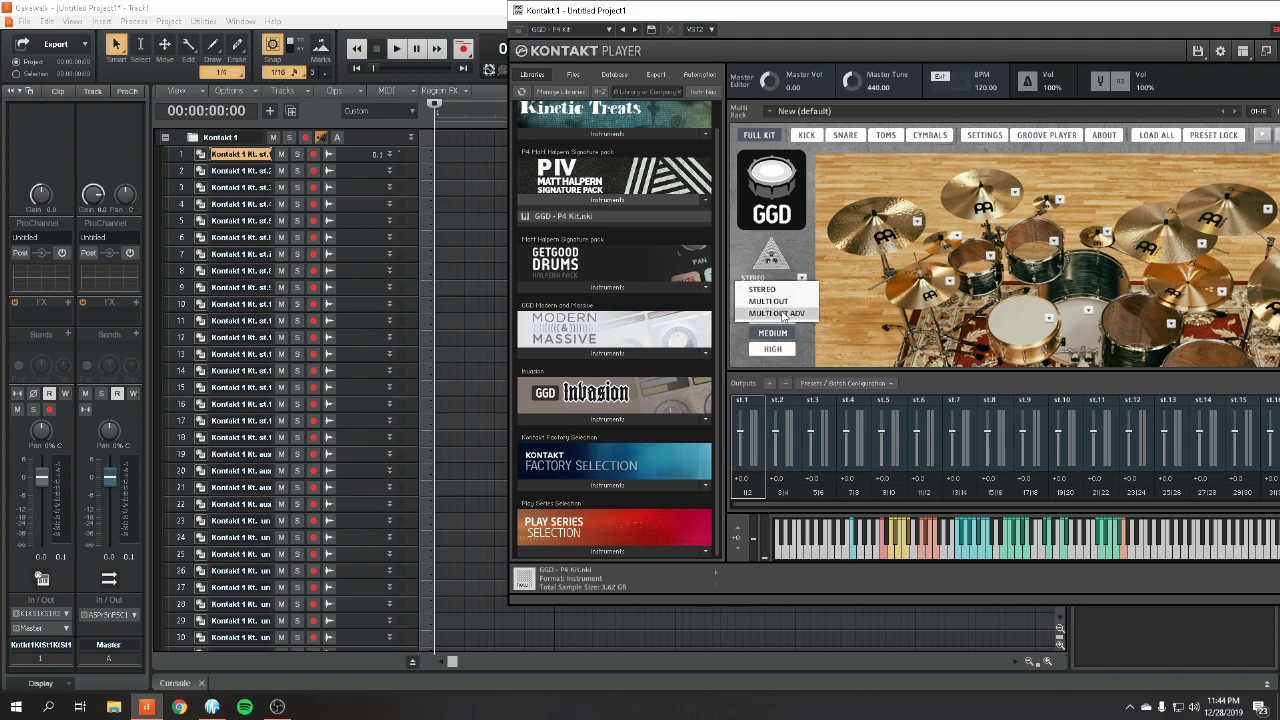
{"action": "left_click", "coordinate": [782, 314]}
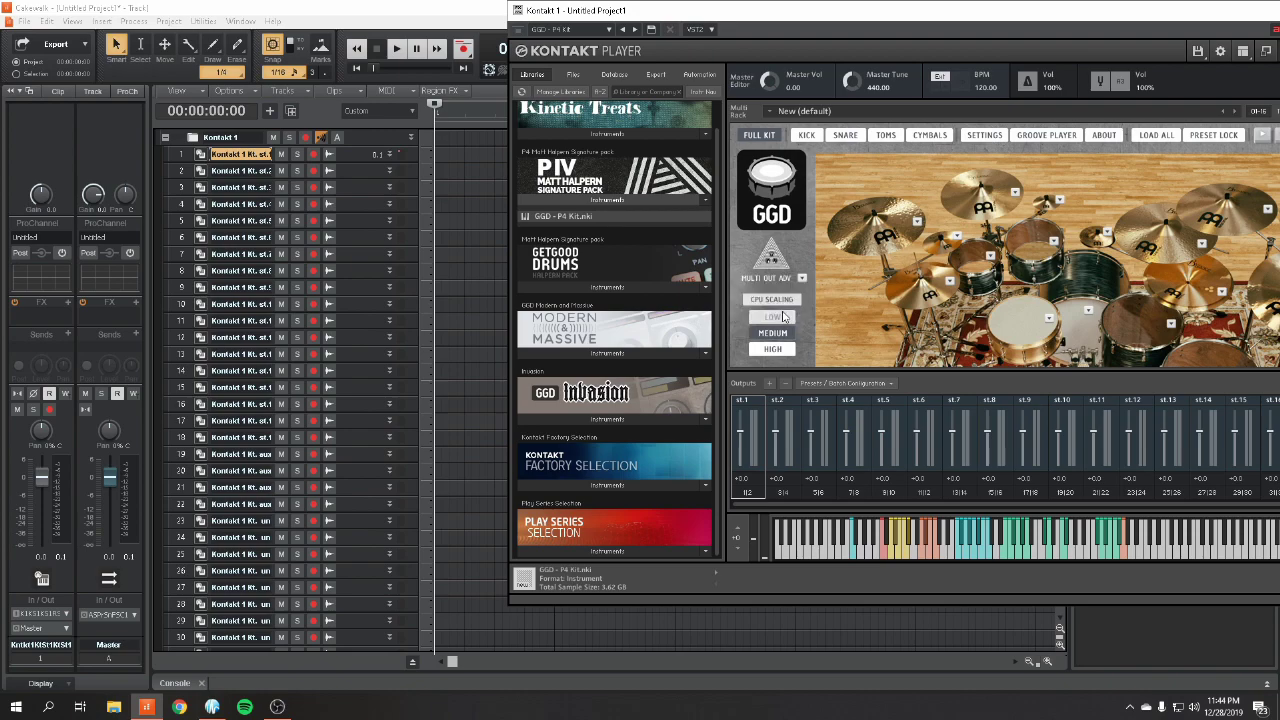
Step: Audition the kit's toms, snare, kick and cymbals to check which output channel and track each one feeds
{"action": "left_click", "coordinate": [996, 261]}
{"action": "left_click", "coordinate": [1026, 249]}
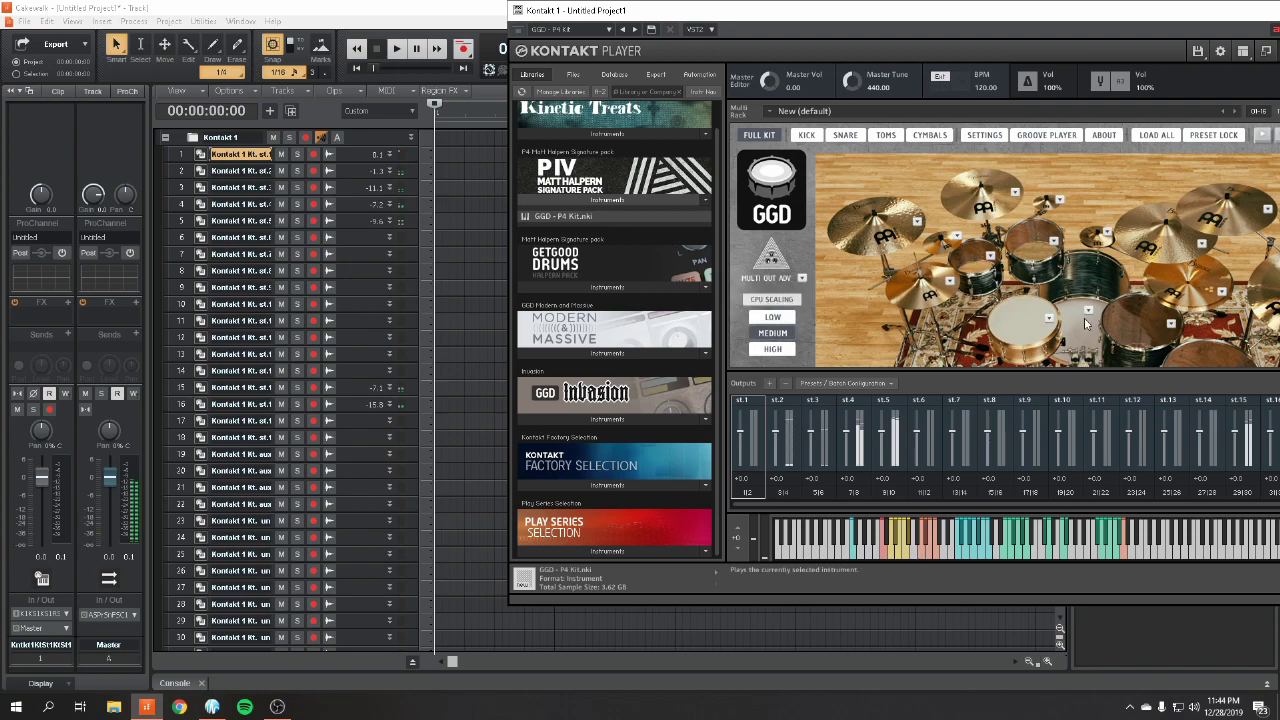
{"action": "left_click", "coordinate": [1086, 322]}
{"action": "left_click", "coordinate": [1142, 322]}
{"action": "left_click", "coordinate": [1218, 348]}
{"action": "left_click", "coordinate": [1162, 219]}
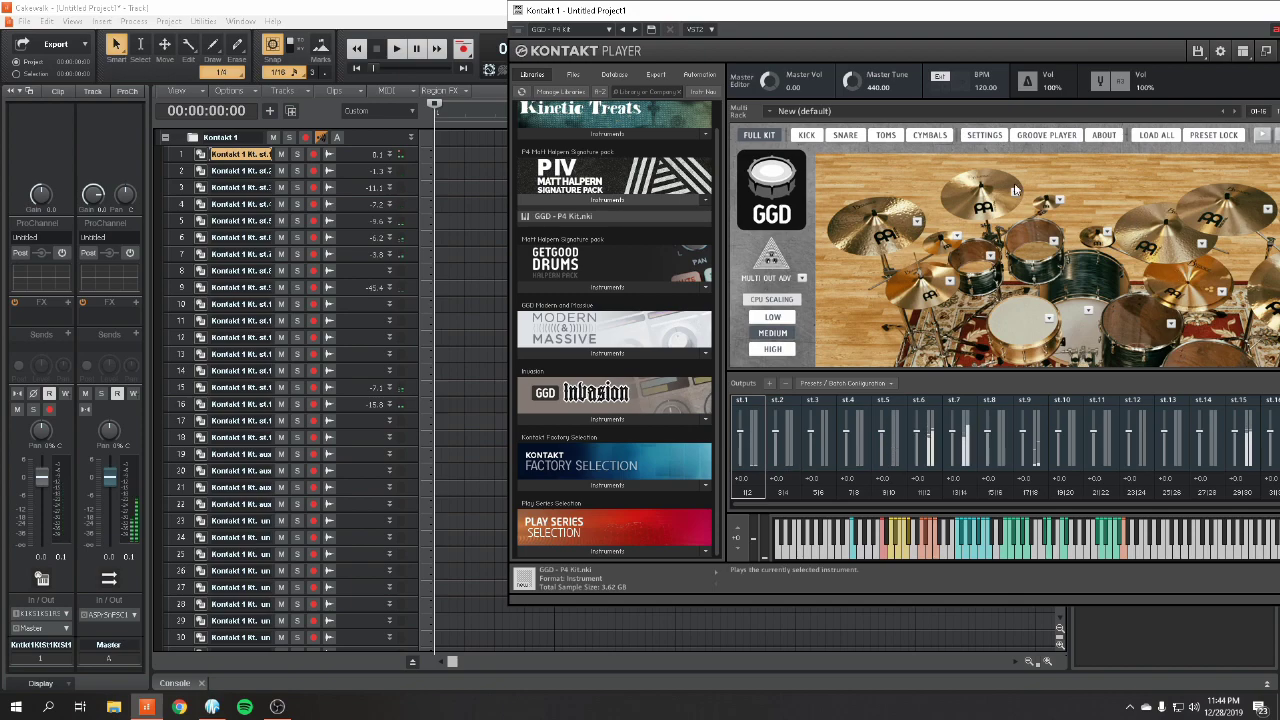
{"action": "left_click", "coordinate": [878, 228]}
{"action": "left_click", "coordinate": [900, 281]}
{"action": "left_click", "coordinate": [974, 259]}
{"action": "left_click", "coordinate": [1035, 256]}
{"action": "left_click", "coordinate": [1084, 346]}
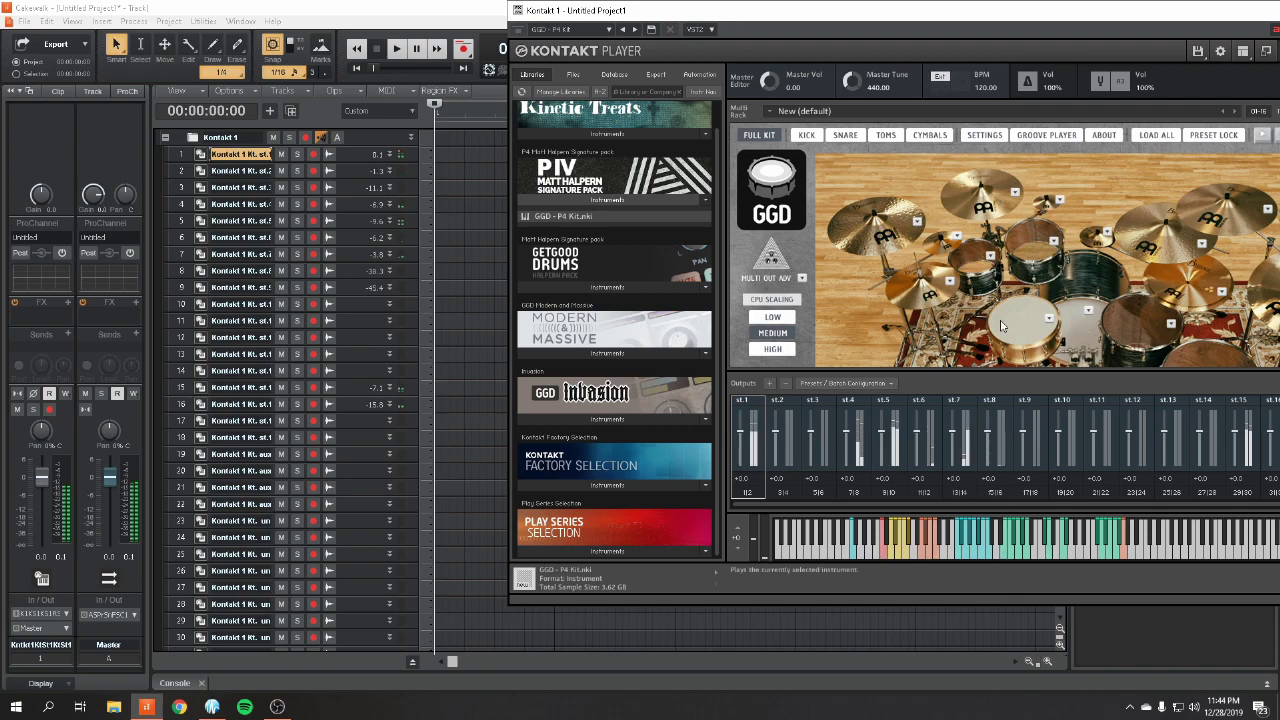
{"action": "left_click", "coordinate": [1030, 326]}
{"action": "left_click", "coordinate": [1212, 350]}
{"action": "left_click", "coordinate": [1166, 252]}
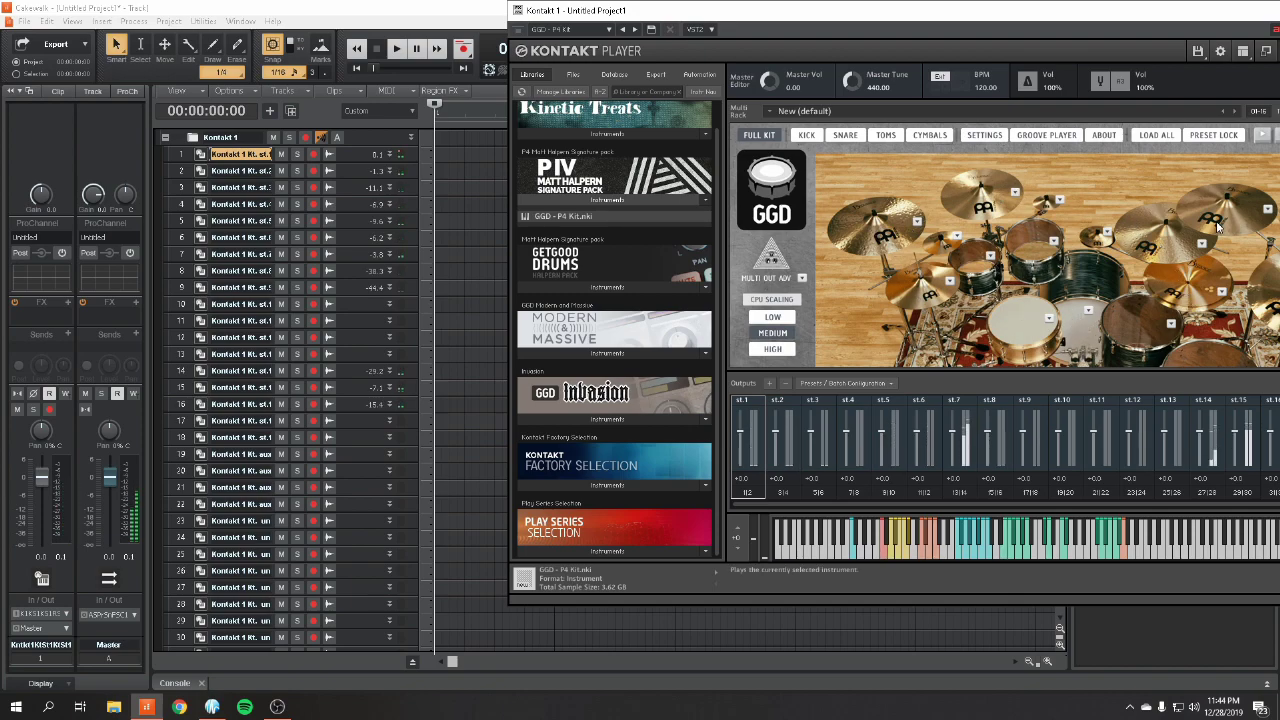
{"action": "left_click", "coordinate": [1266, 282]}
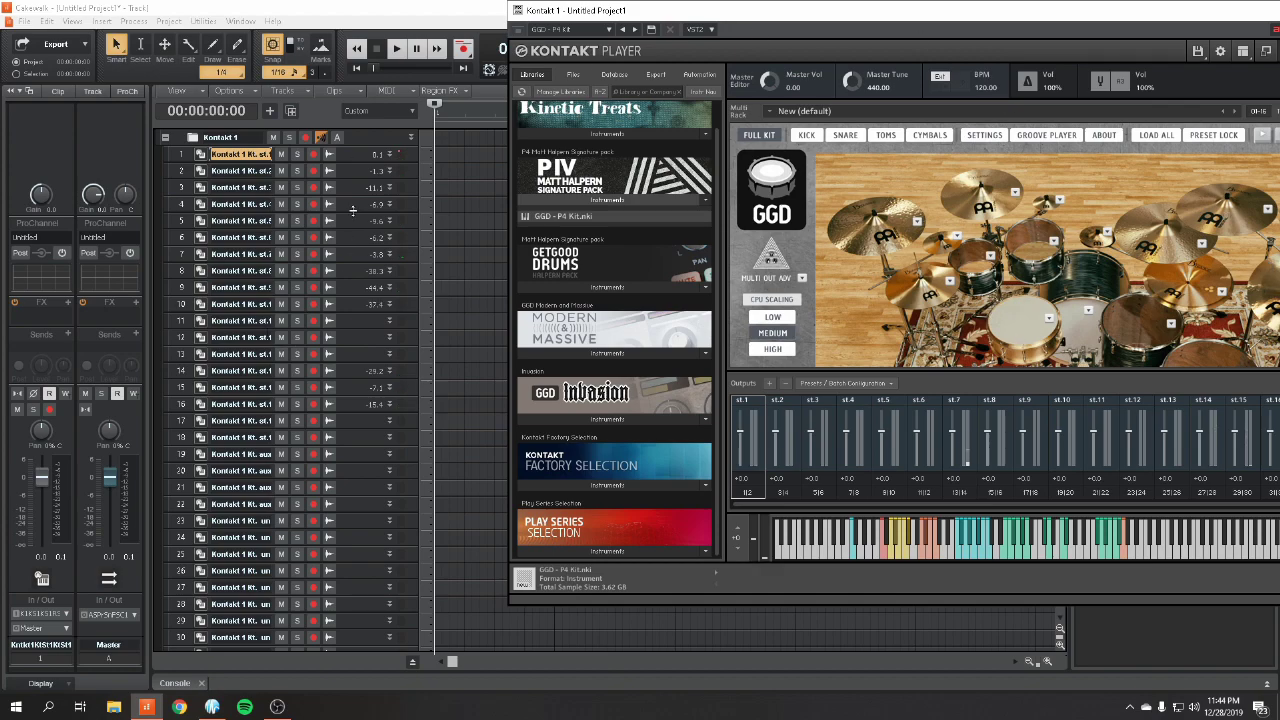
Step: Check the output routing on the kit's kick mixer page and rename track 1 as Kick
{"action": "left_click", "coordinate": [806, 134]}
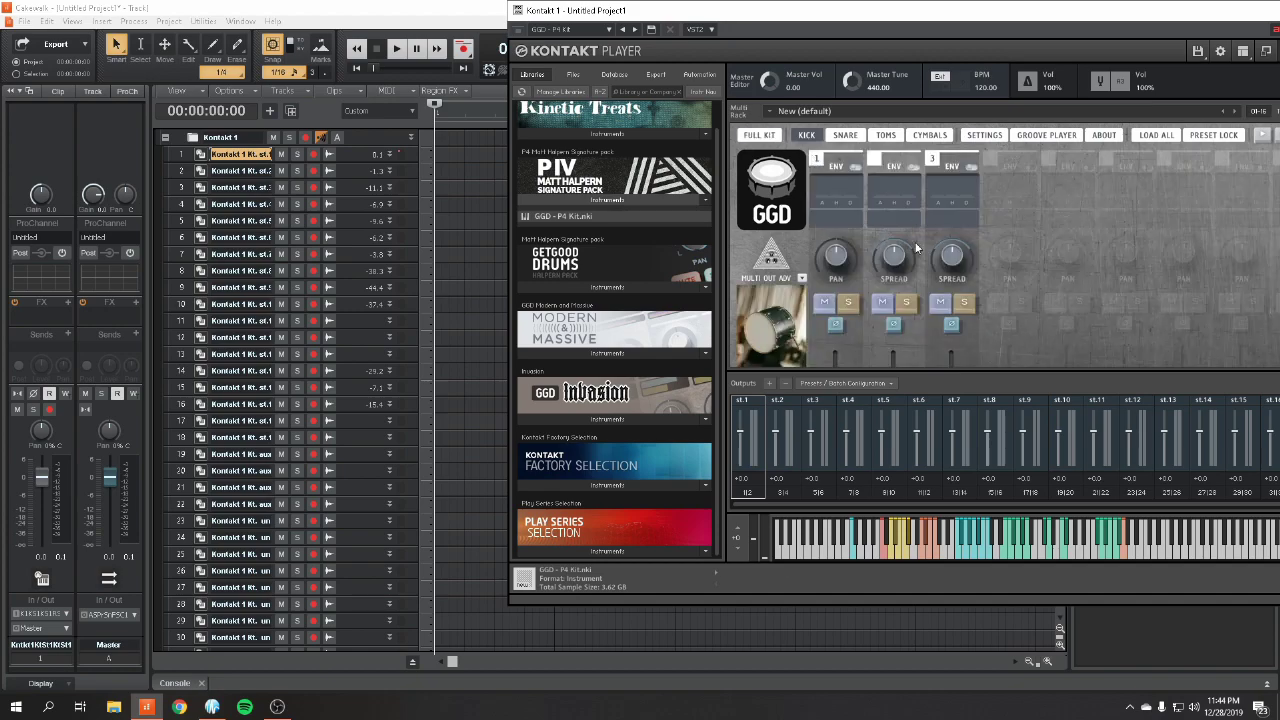
{"action": "scroll", "coordinate": [872, 303], "scroll_direction": "down", "scroll_amount": 2}
{"action": "scroll", "coordinate": [242, 462], "scroll_direction": "down", "scroll_amount": 5}
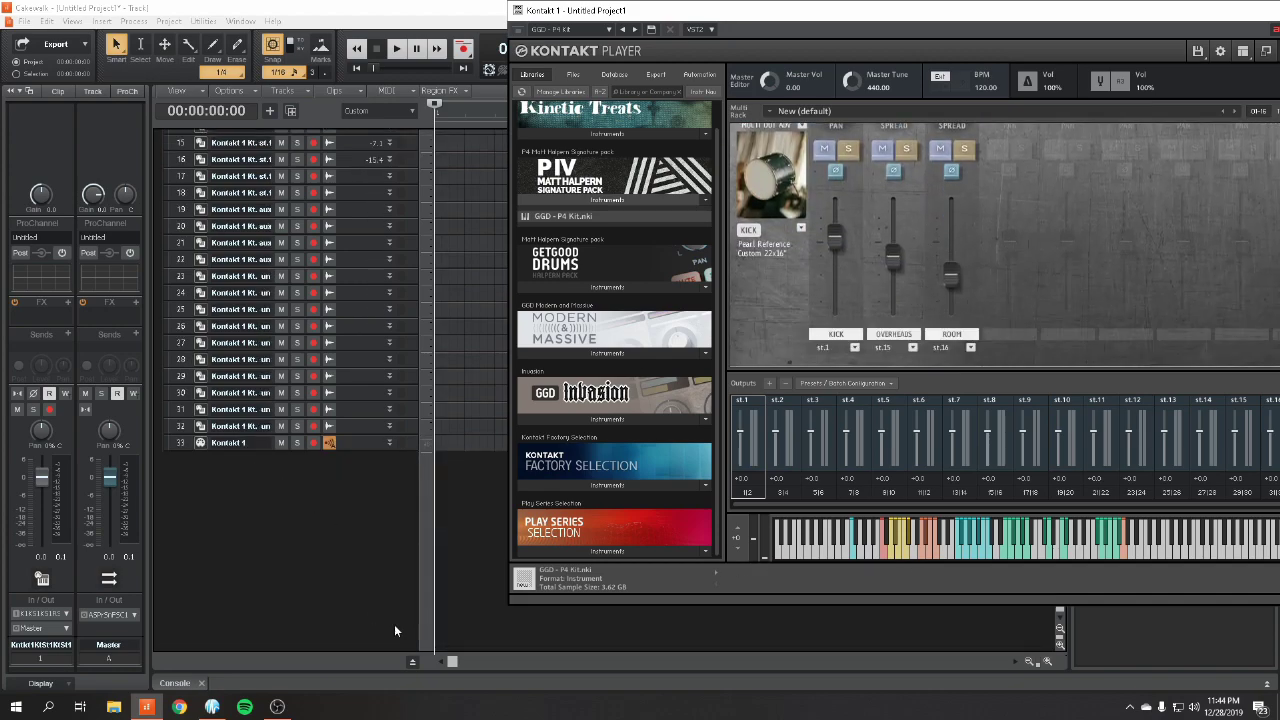
{"action": "scroll", "coordinate": [312, 404], "scroll_direction": "up", "scroll_amount": 5}
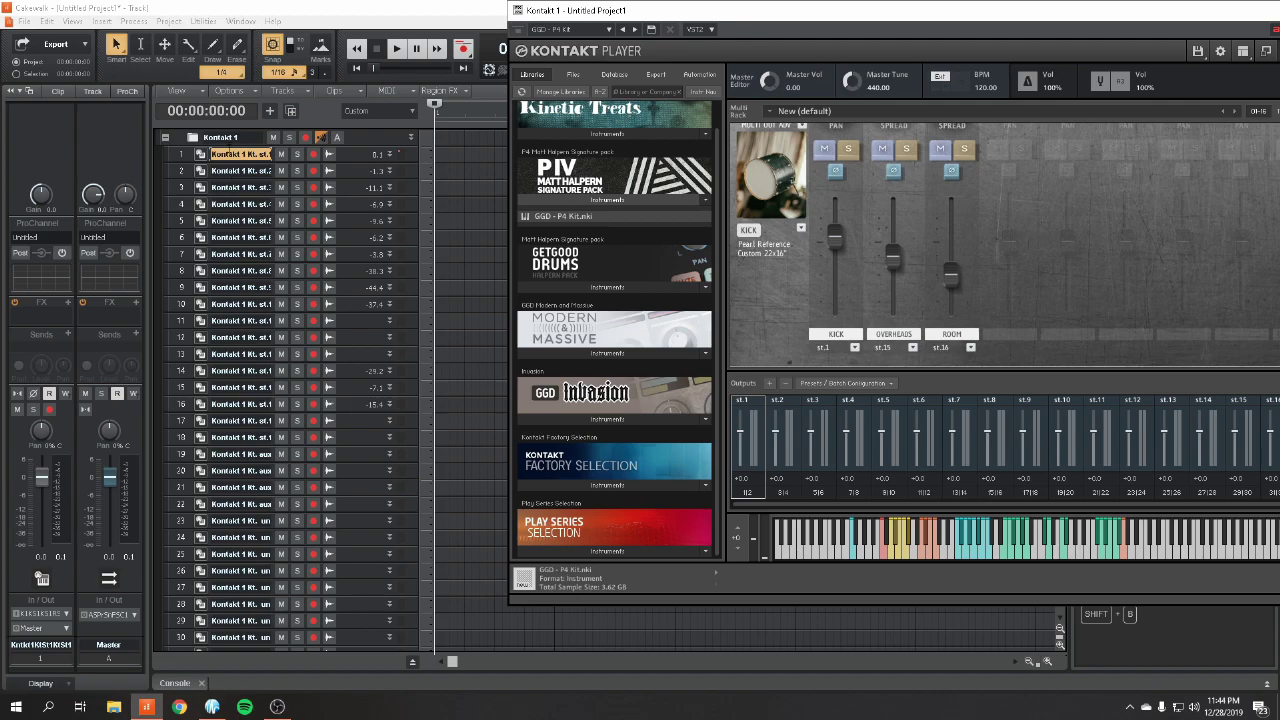
{"action": "double_click", "coordinate": [231, 152]}
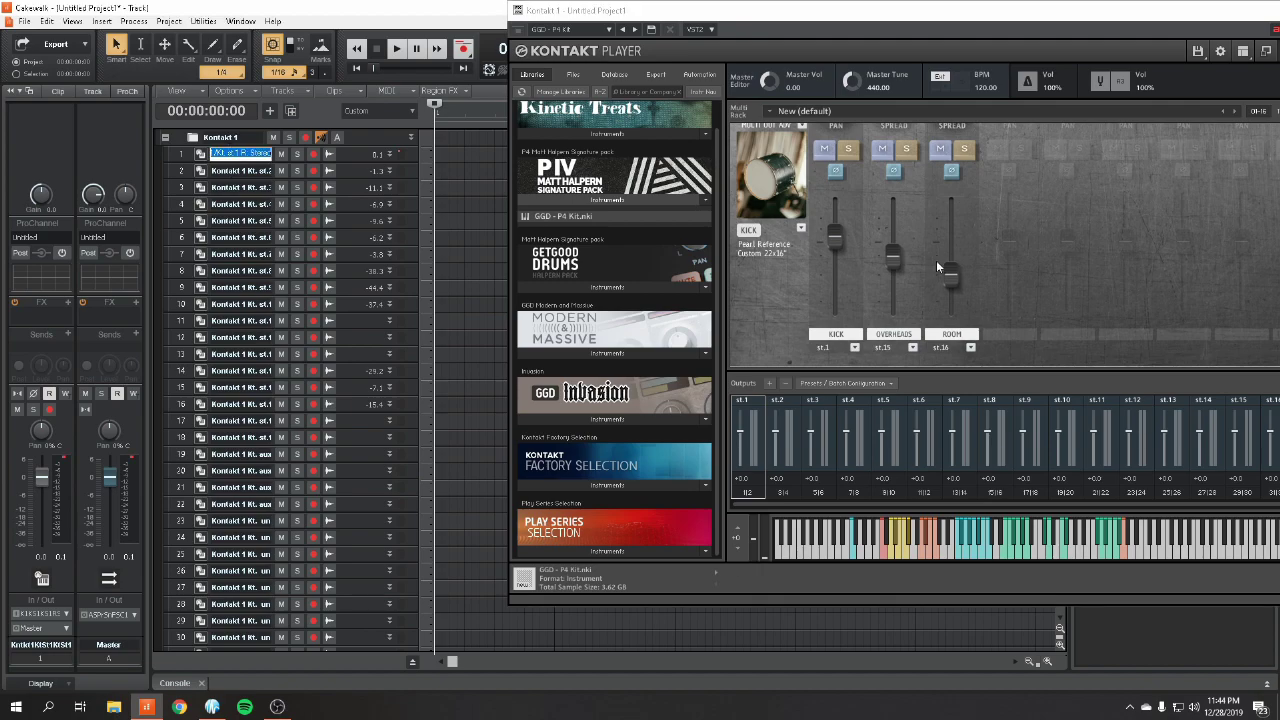
{"action": "type", "text": "Kick"}
{"action": "key", "text": "Return"}
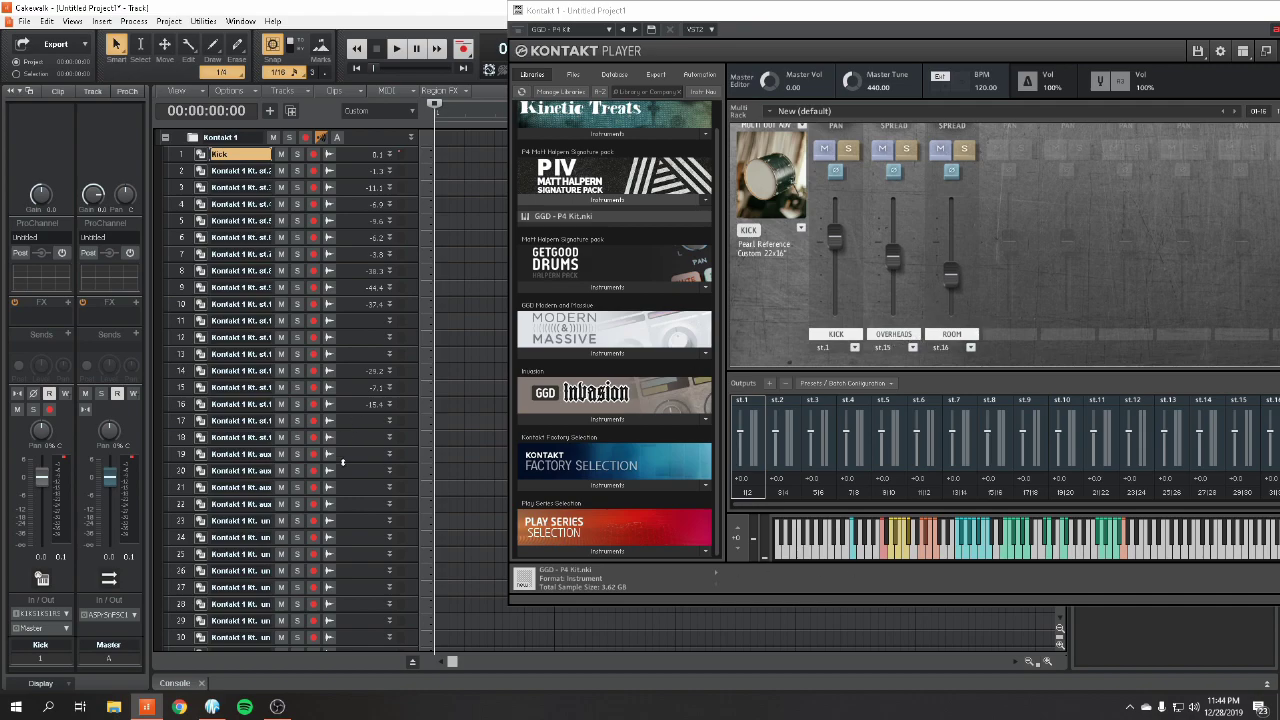
Step: Rename track 15 as OH and track 16 as Room
{"action": "double_click", "coordinate": [236, 388]}
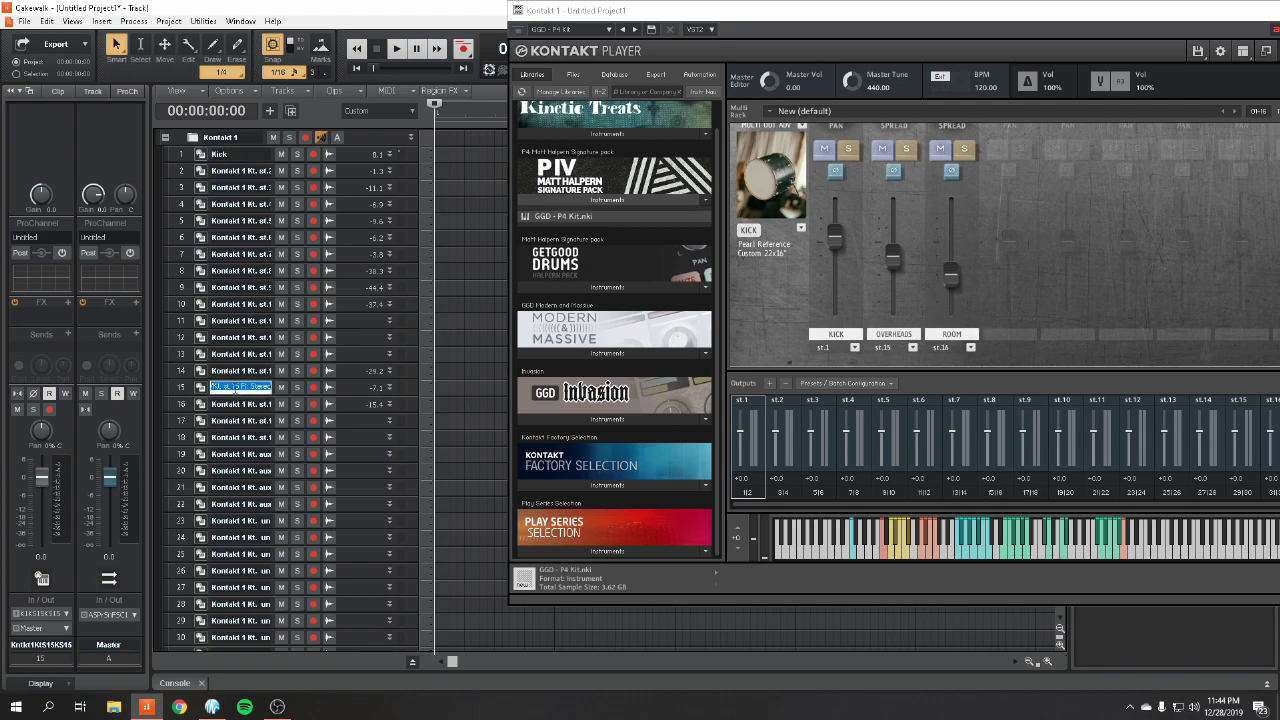
{"action": "type", "text": "OH"}
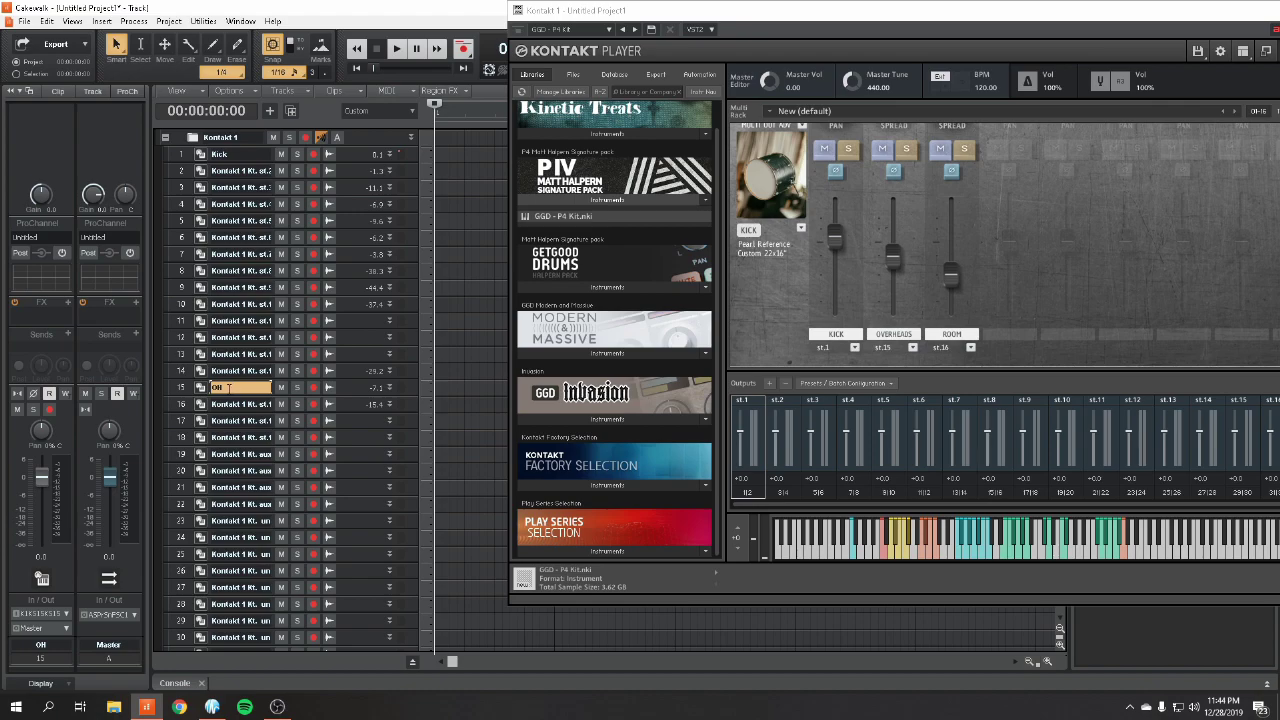
{"action": "double_click", "coordinate": [240, 403]}
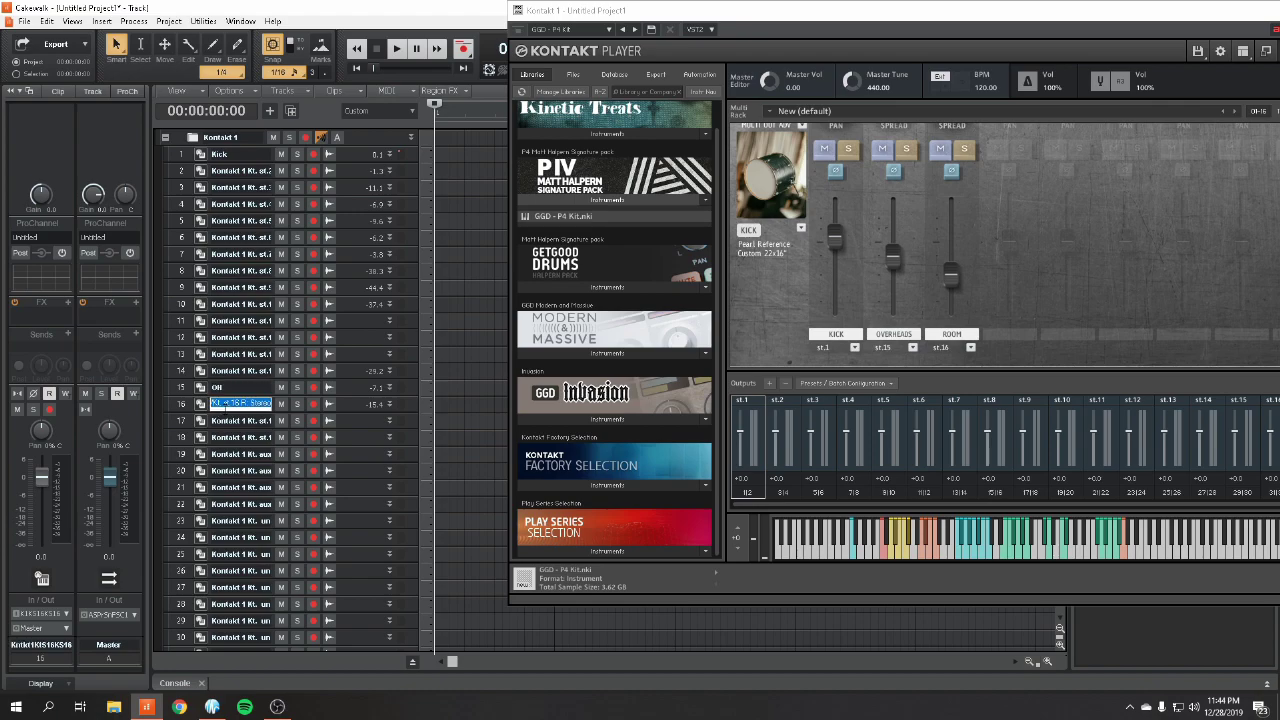
{"action": "type", "text": "Room"}
{"action": "key", "text": "Return"}
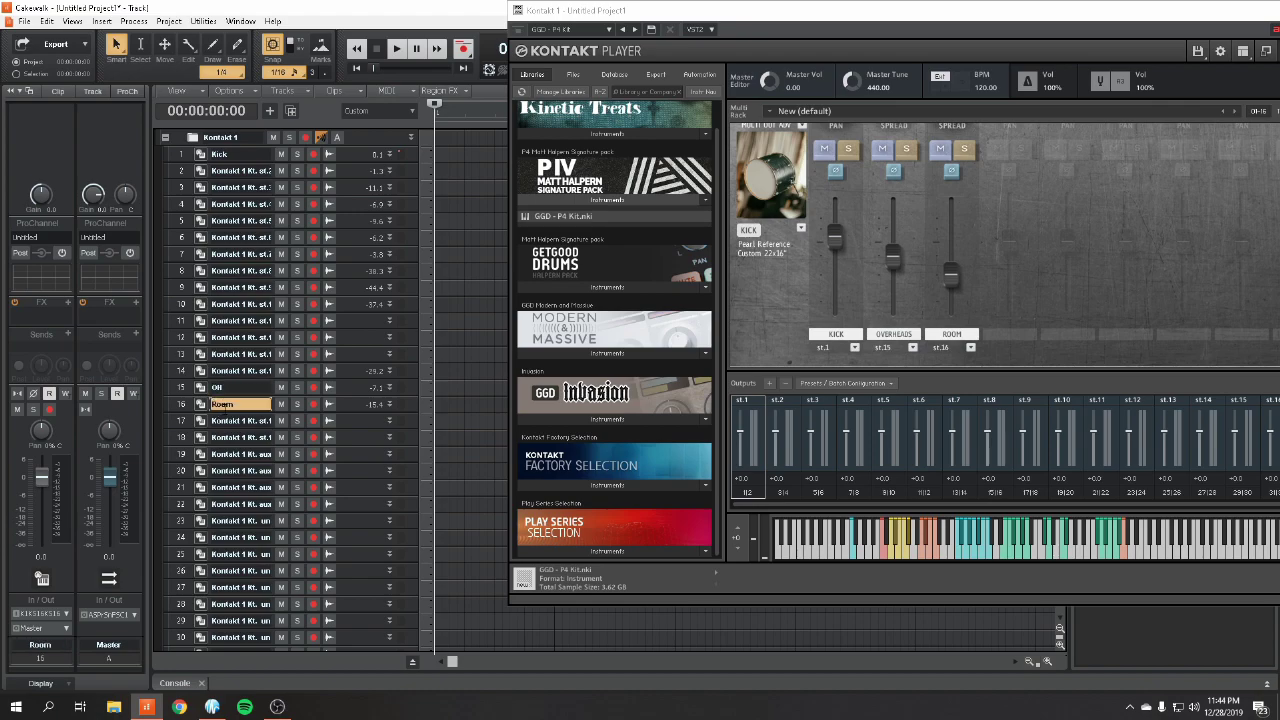
Step: Rename the Kontakt MIDI track at the end of the track list, track 33, as Source
{"action": "scroll", "coordinate": [312, 348], "scroll_direction": "down", "scroll_amount": 3}
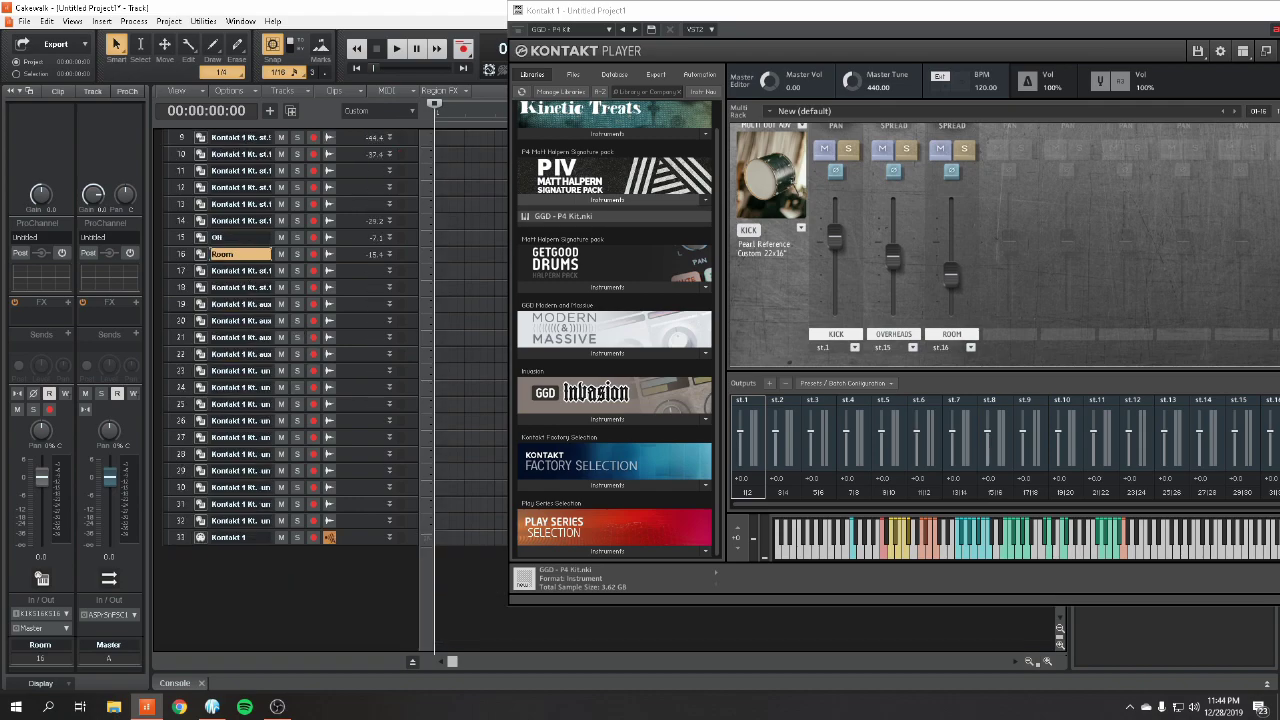
{"action": "double_click", "coordinate": [240, 538]}
{"action": "type", "text": "Sou"}
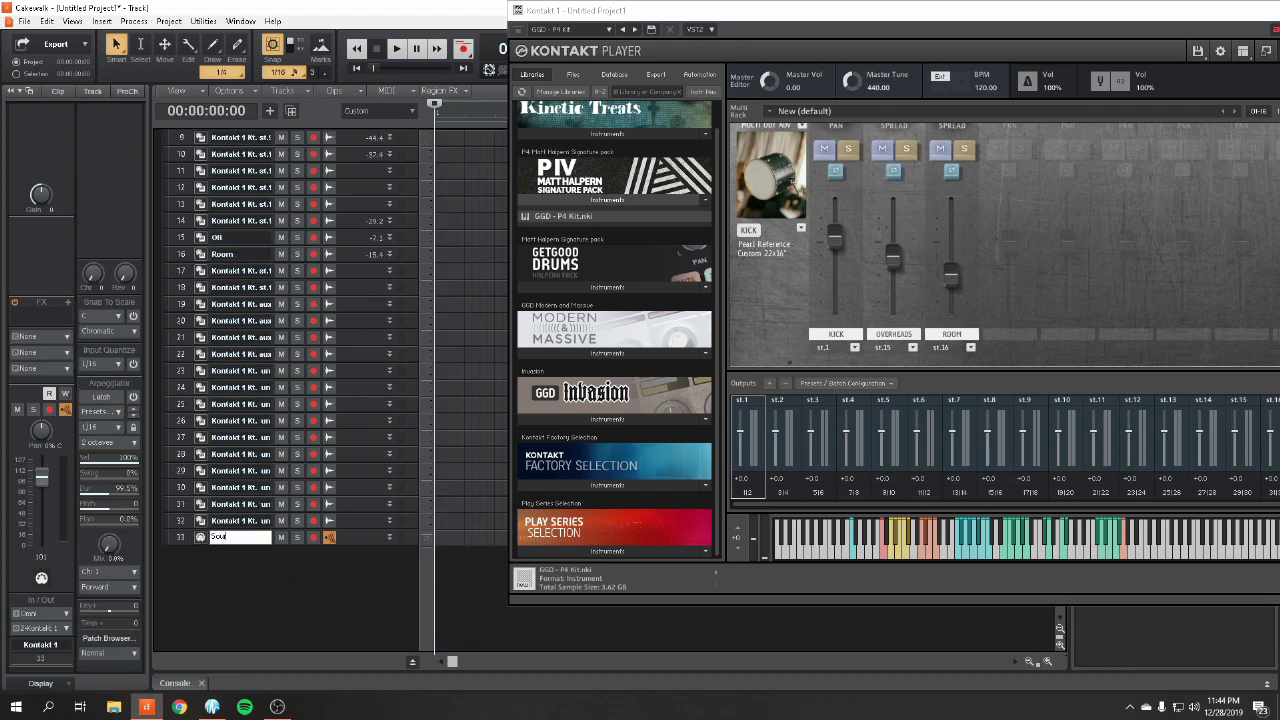
{"action": "type", "text": "rce"}
{"action": "key", "text": "Return"}
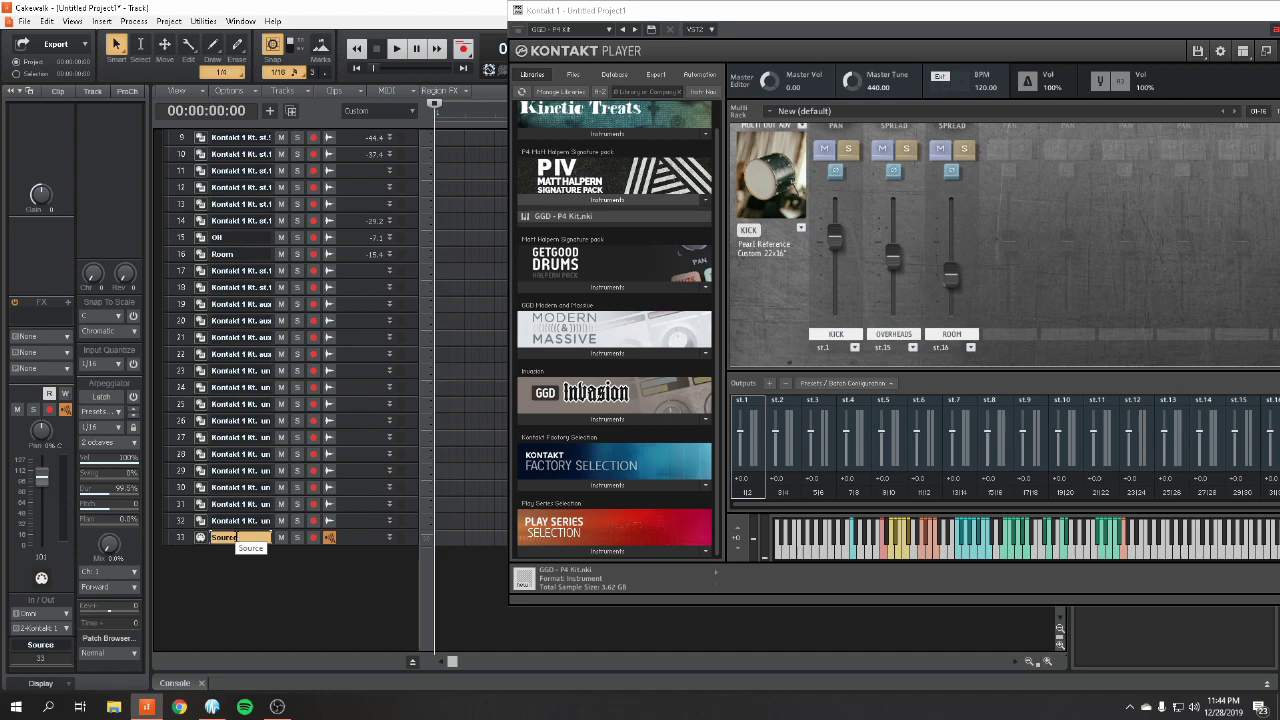
Step: Delete the 16 unused Kontakt output tracks, 17 through 32, between Room and Source
{"action": "left_click_drag", "start_coordinate": [180, 522], "coordinate": [180, 272]}
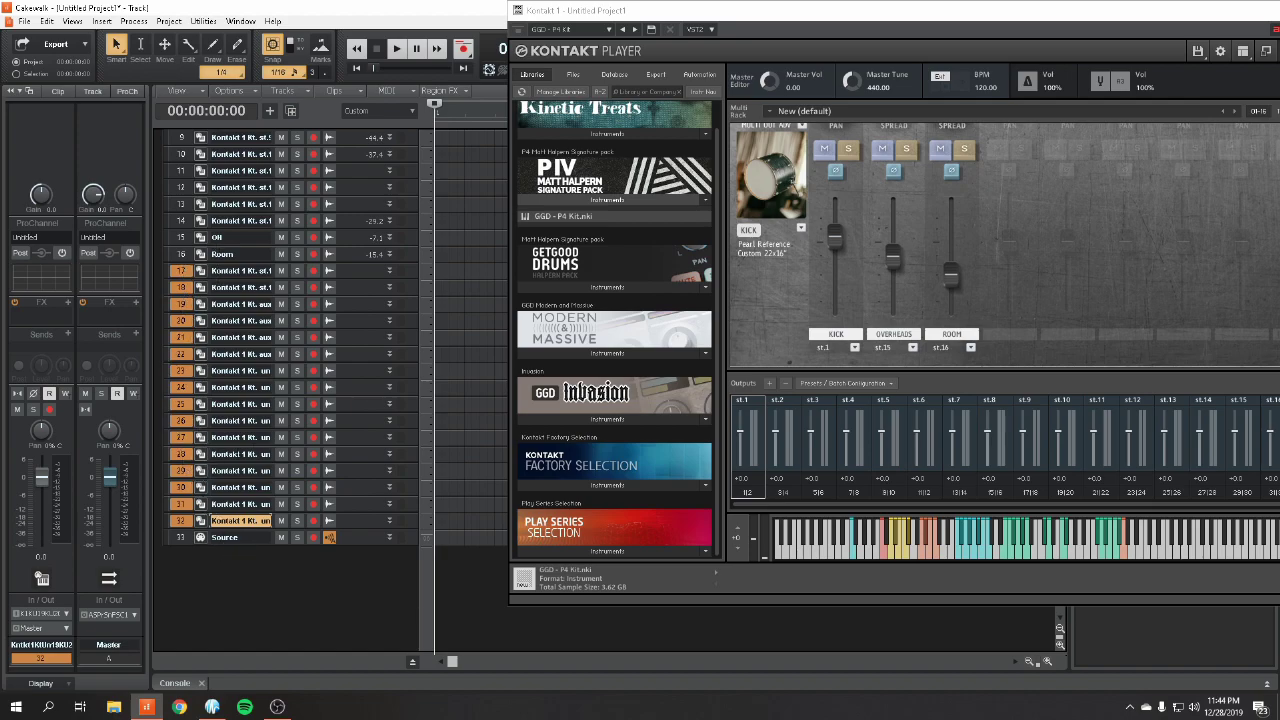
{"action": "right_click", "coordinate": [359, 360]}
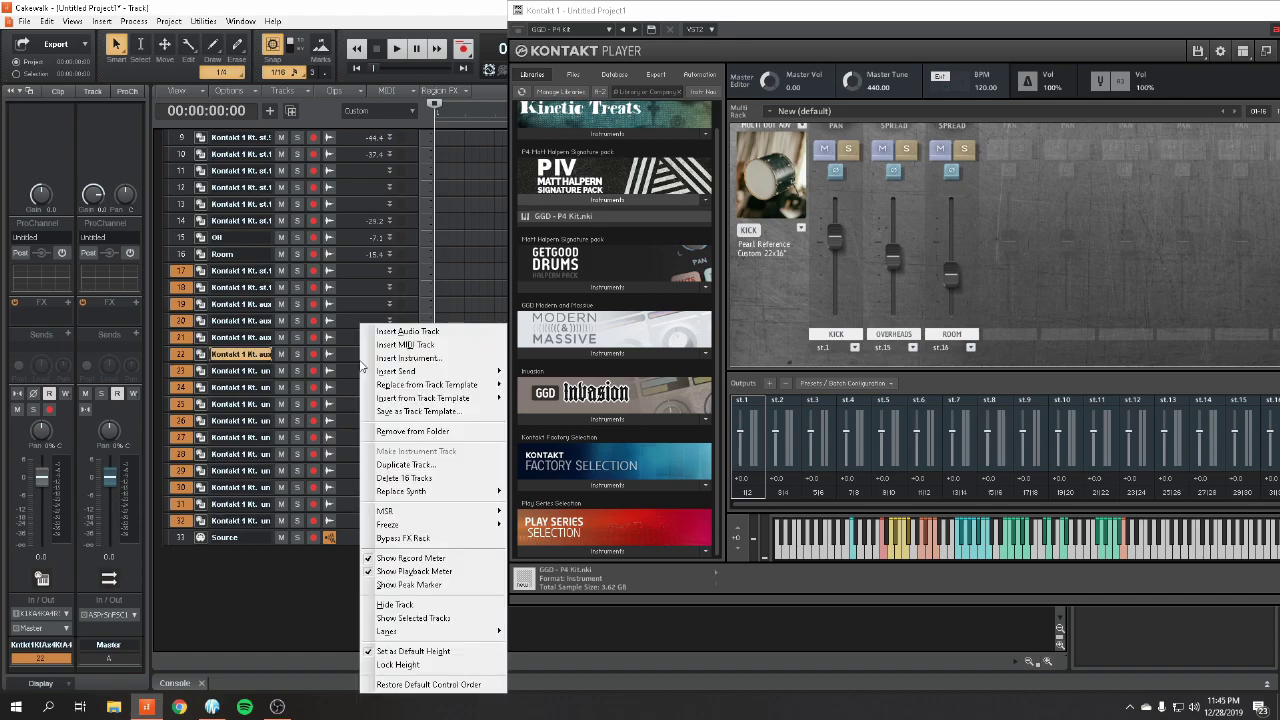
{"action": "left_click", "coordinate": [418, 474]}
{"action": "scroll", "coordinate": [198, 429], "scroll_direction": "up", "scroll_amount": 3}
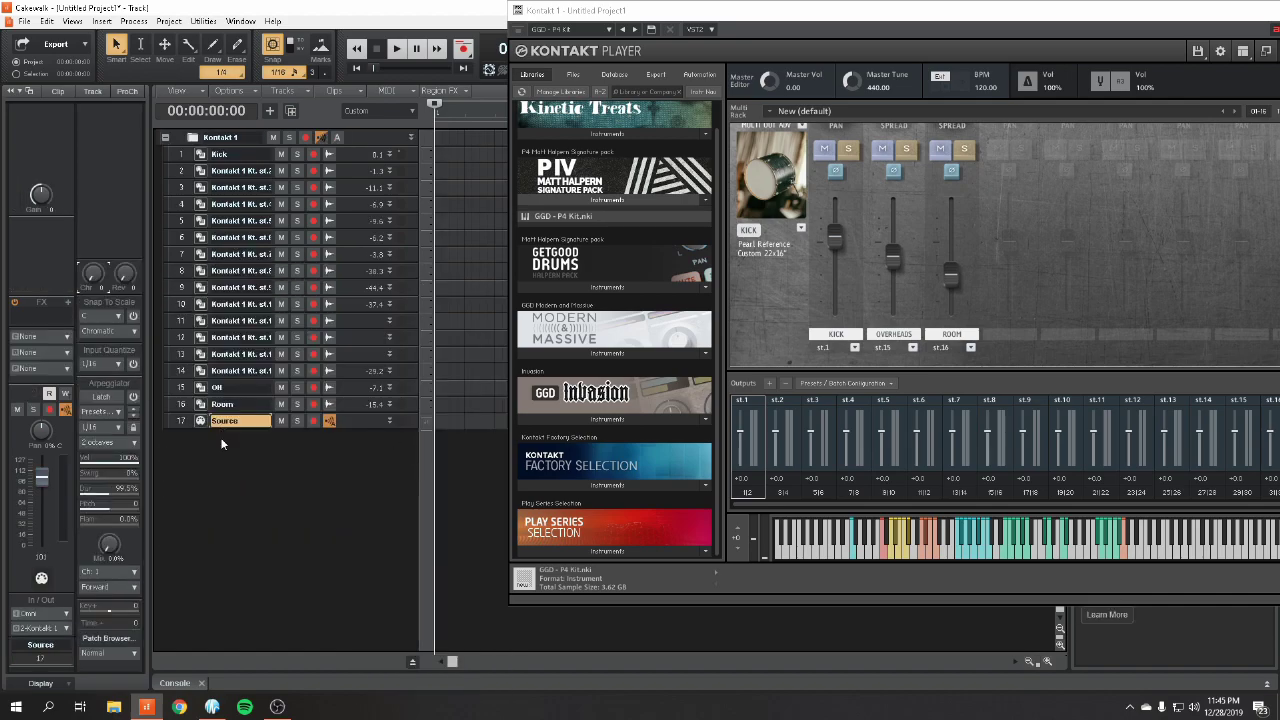
Step: Insert a new stereo bus and move it above the Master bus
{"action": "left_click", "coordinate": [411, 658]}
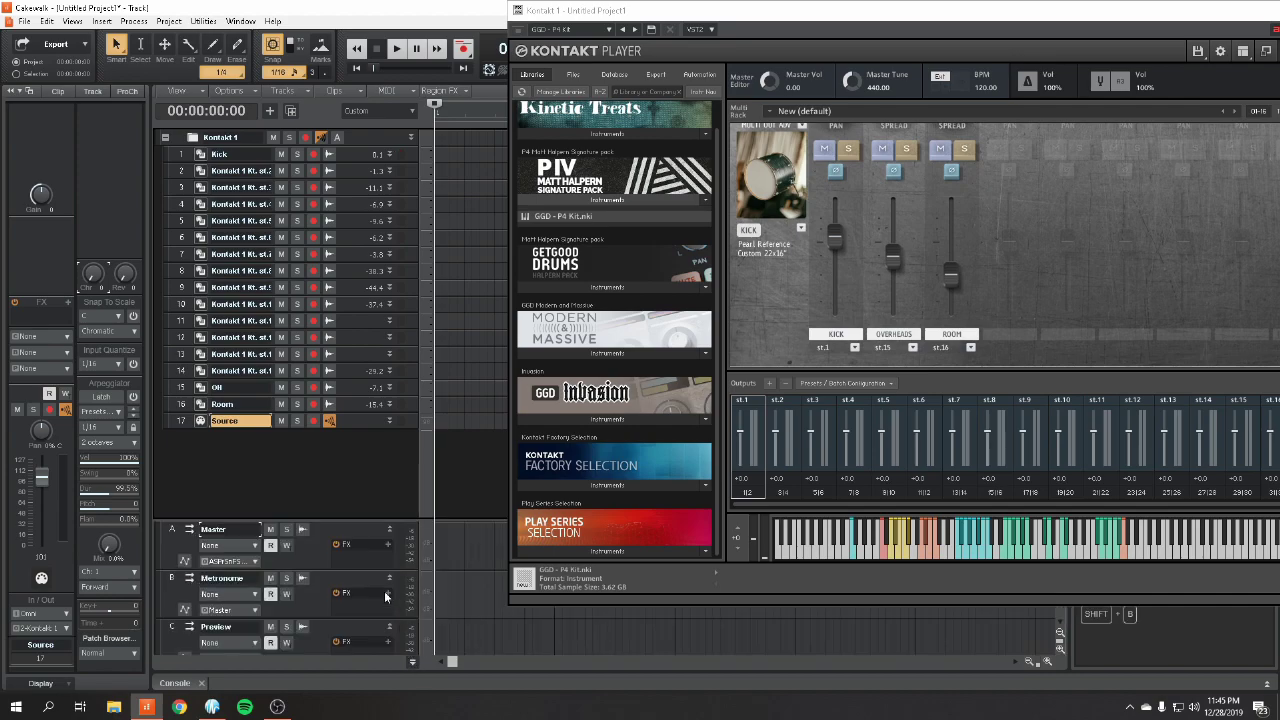
{"action": "right_click", "coordinate": [303, 616]}
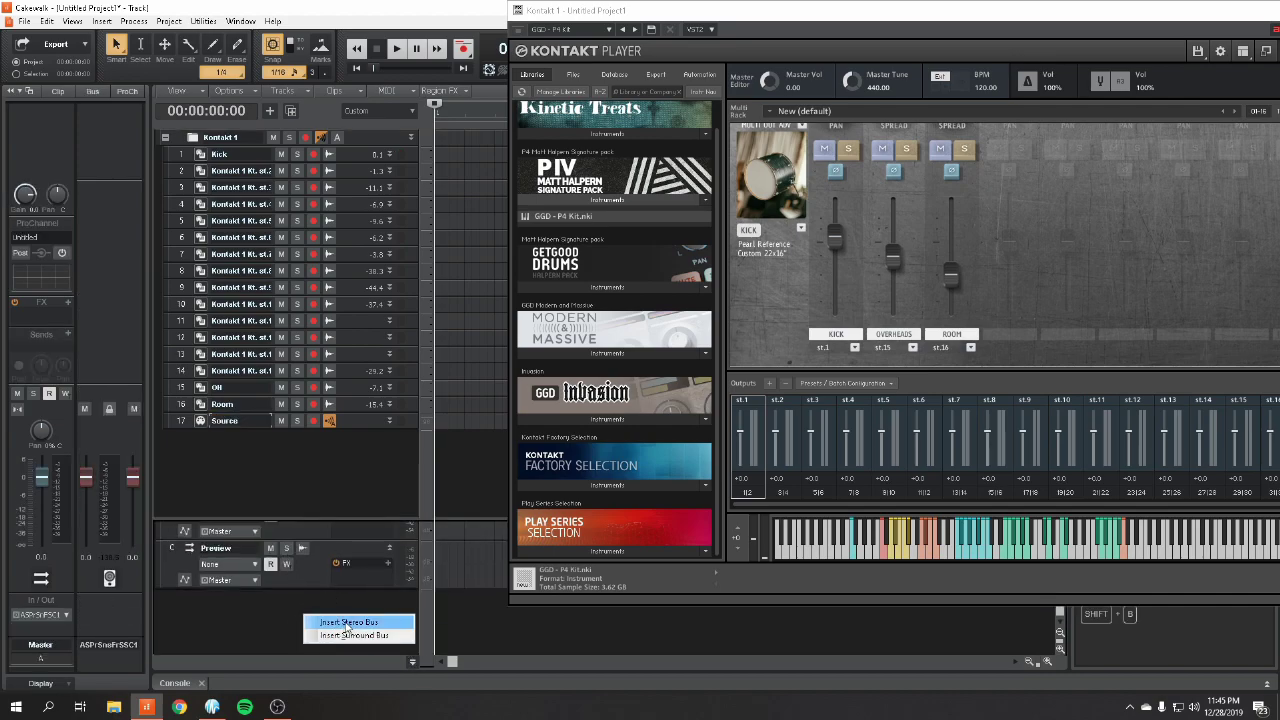
{"action": "left_click", "coordinate": [342, 623]}
{"action": "scroll", "coordinate": [321, 603], "scroll_direction": "down", "scroll_amount": 2}
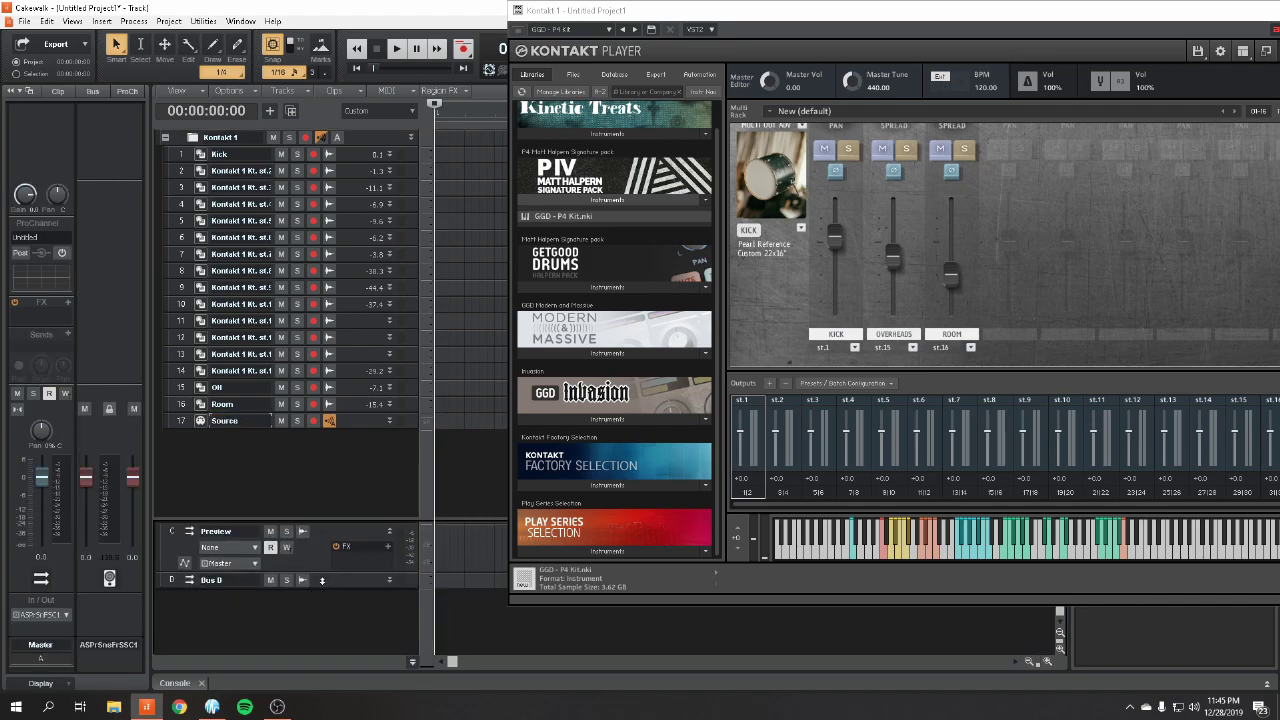
{"action": "left_click_drag", "start_coordinate": [322, 580], "coordinate": [301, 530]}
Step: Rename the new stereo bus as Drum Bus
{"action": "double_click", "coordinate": [229, 530]}
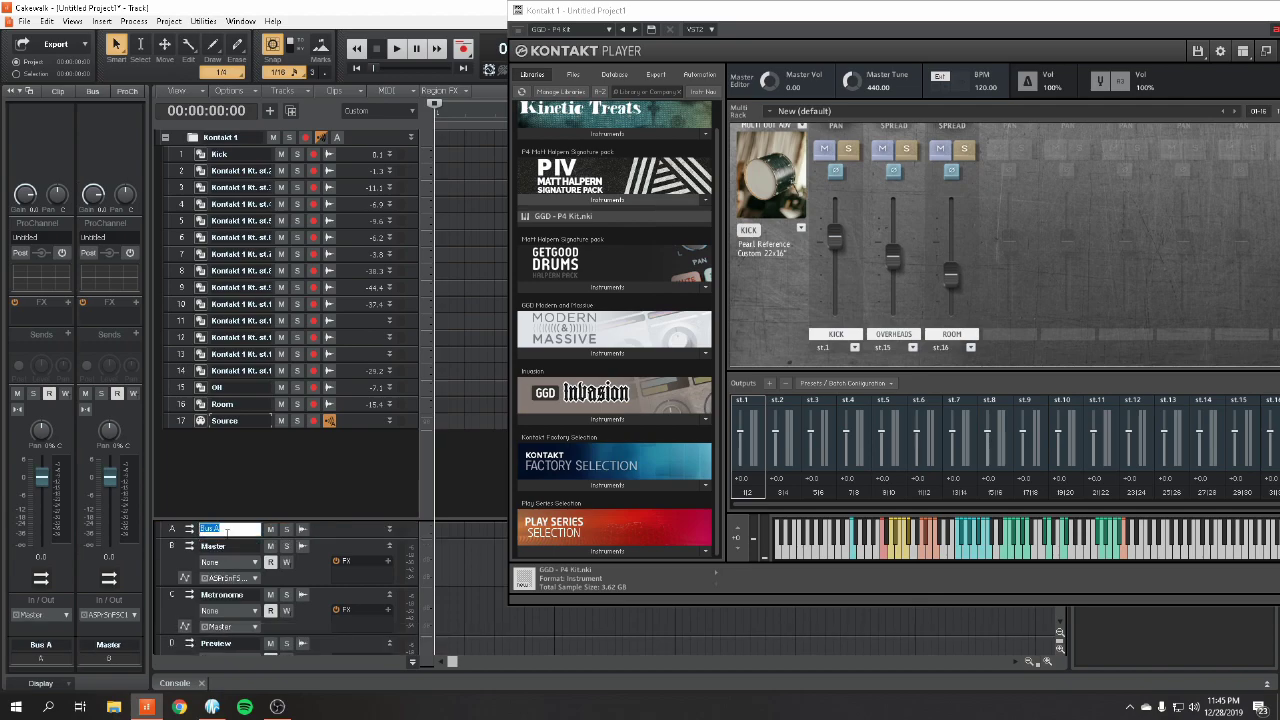
{"action": "type", "text": "Drum Bus"}
{"action": "key", "text": "Return"}
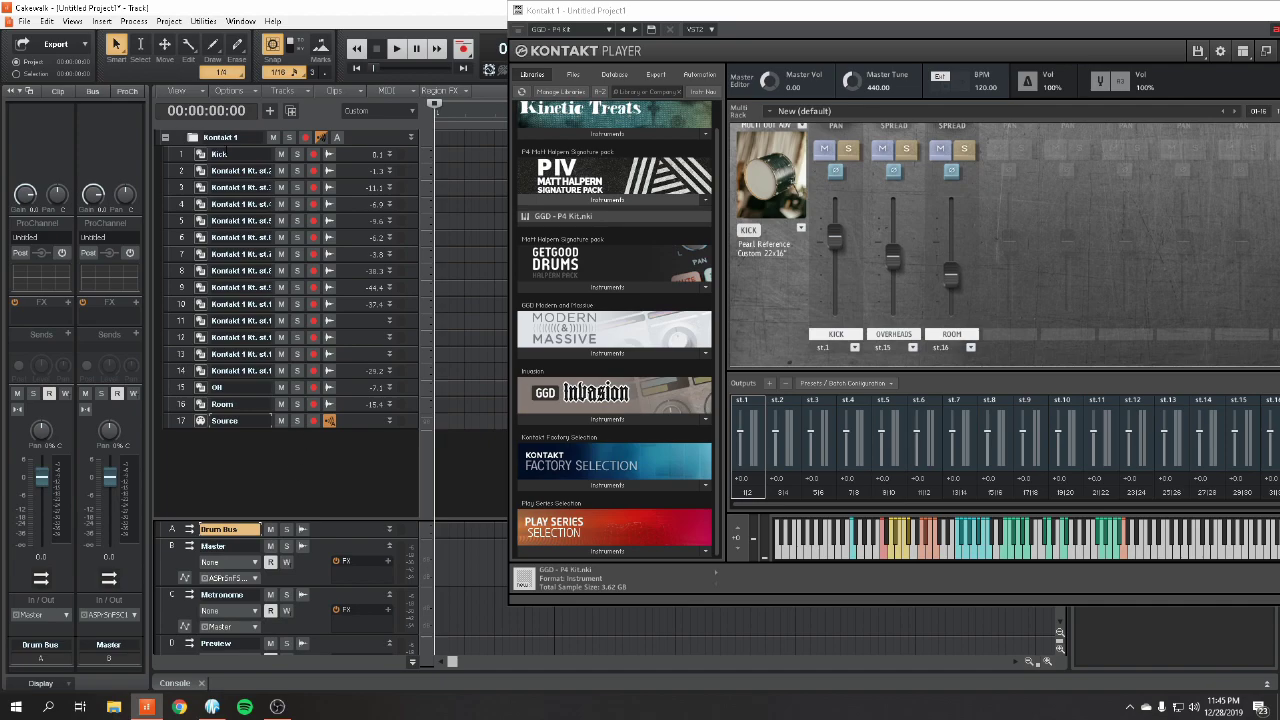
Step: Route the audio outputs of tracks 1 through 16 together to the Drum Bus
{"action": "left_click_drag", "start_coordinate": [181, 160], "coordinate": [178, 405]}
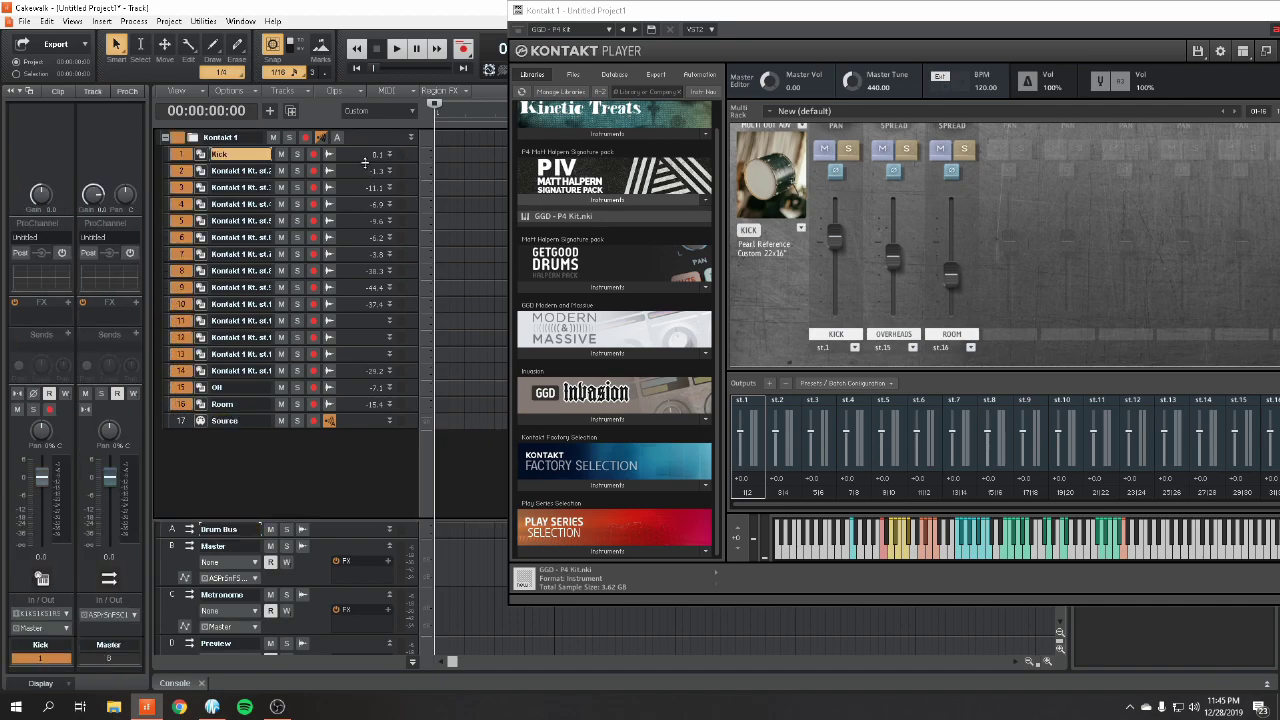
{"action": "left_click_drag", "start_coordinate": [365, 163], "coordinate": [366, 291]}
{"action": "left_click", "coordinate": [267, 220]}
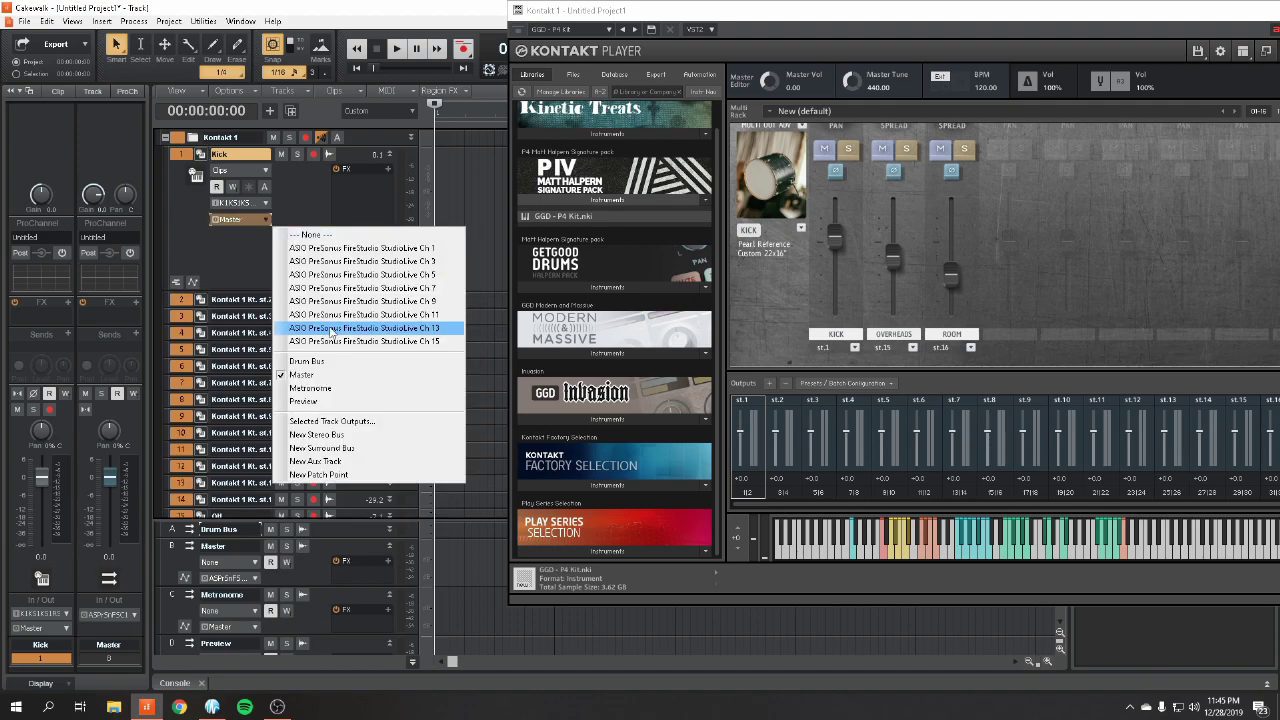
{"action": "left_click", "coordinate": [372, 422]}
{"action": "left_click", "coordinate": [690, 379]}
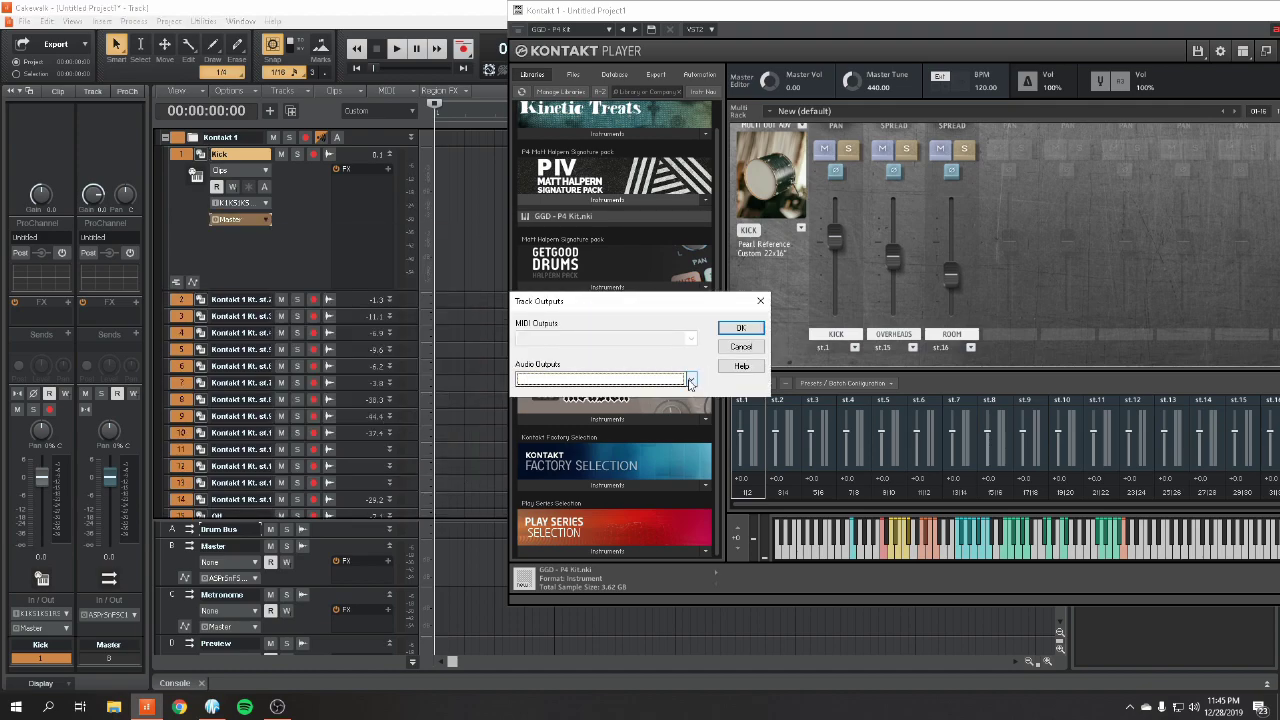
{"action": "left_click", "coordinate": [680, 392]}
{"action": "left_click", "coordinate": [741, 329]}
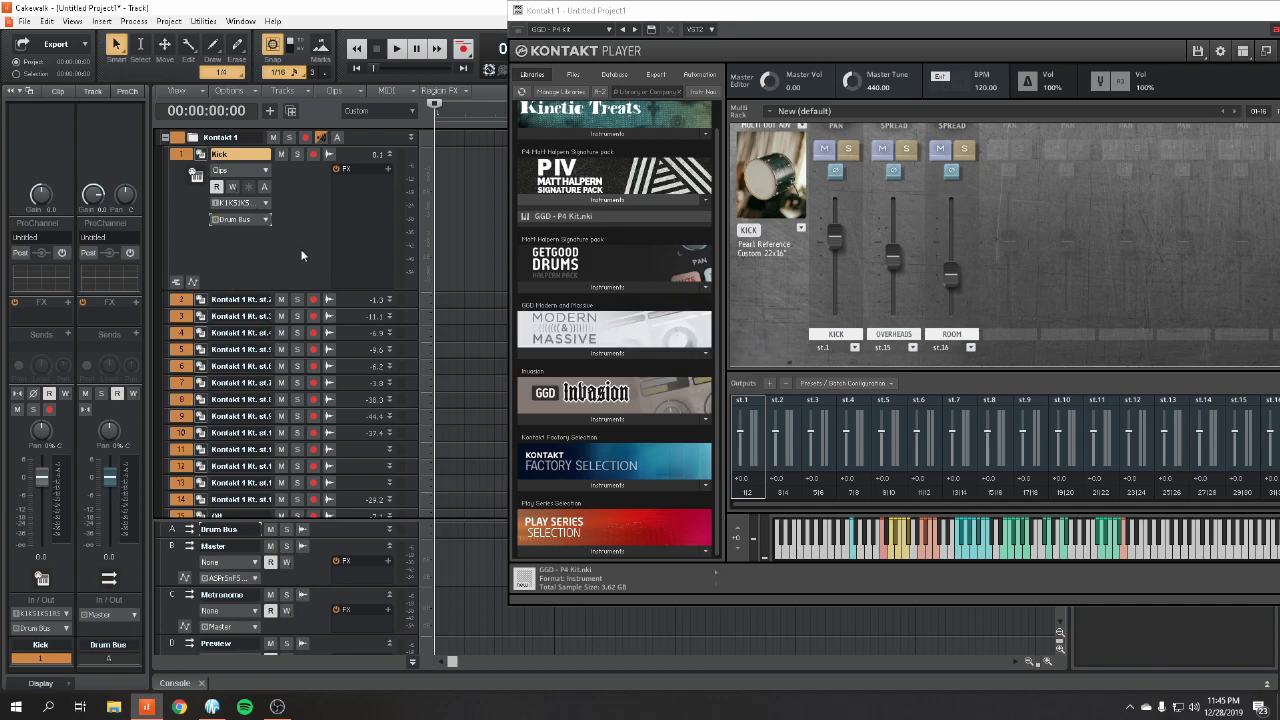
Step: Check the output routing on the kit's snare mixer page and rename track 2 as Snare TOp
{"action": "scroll", "coordinate": [832, 270], "scroll_direction": "up", "scroll_amount": 3}
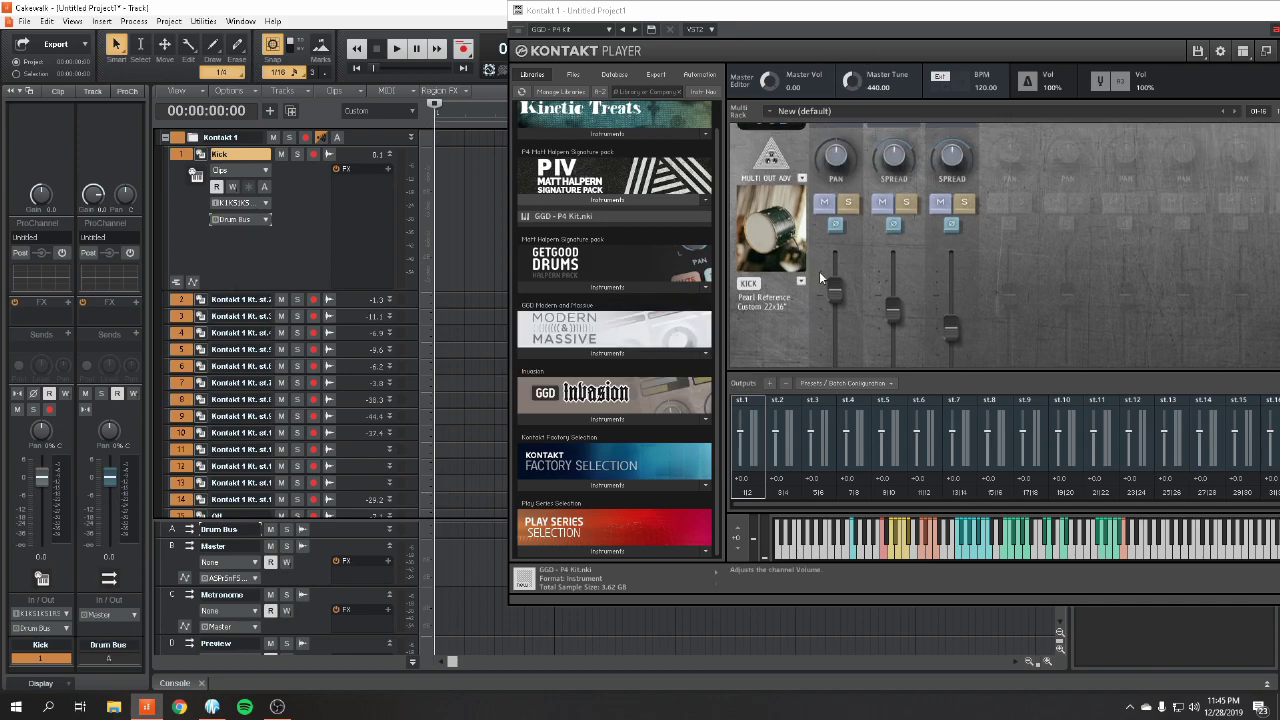
{"action": "scroll", "coordinate": [835, 264], "scroll_direction": "up", "scroll_amount": 3}
{"action": "left_click", "coordinate": [846, 180]}
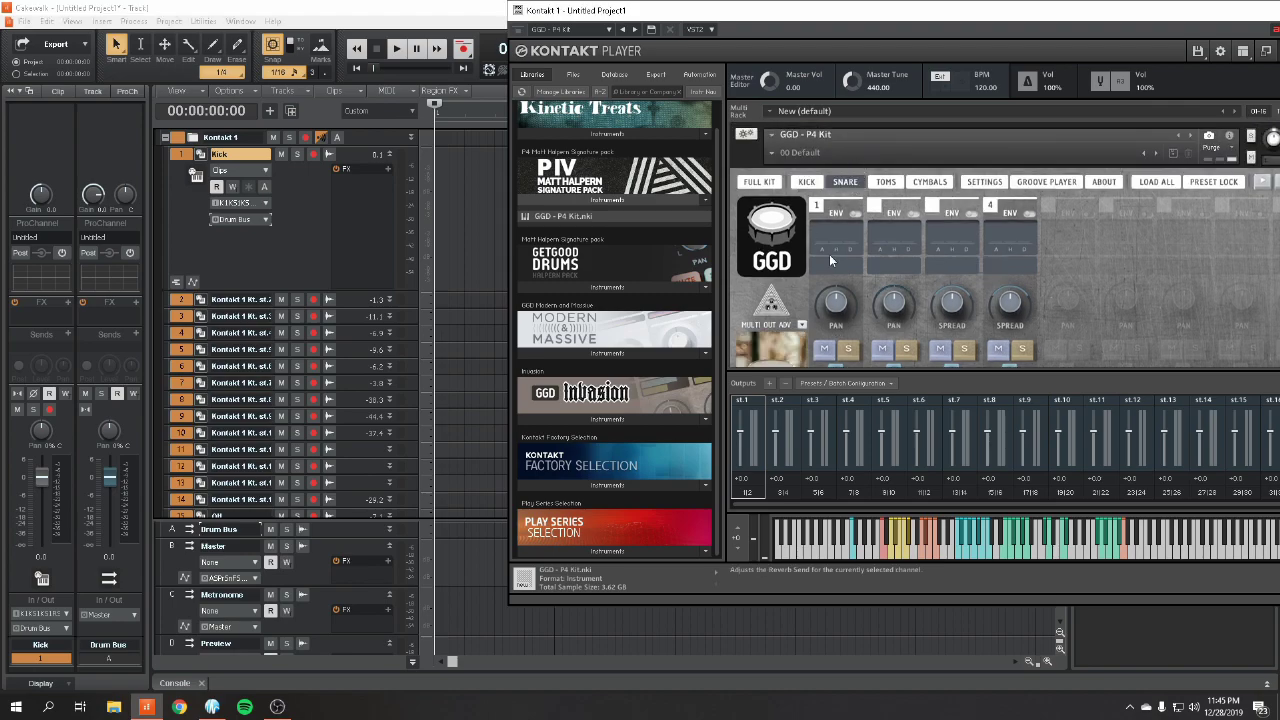
{"action": "scroll", "coordinate": [838, 254], "scroll_direction": "down", "scroll_amount": 3}
{"action": "scroll", "coordinate": [843, 250], "scroll_direction": "down", "scroll_amount": 3}
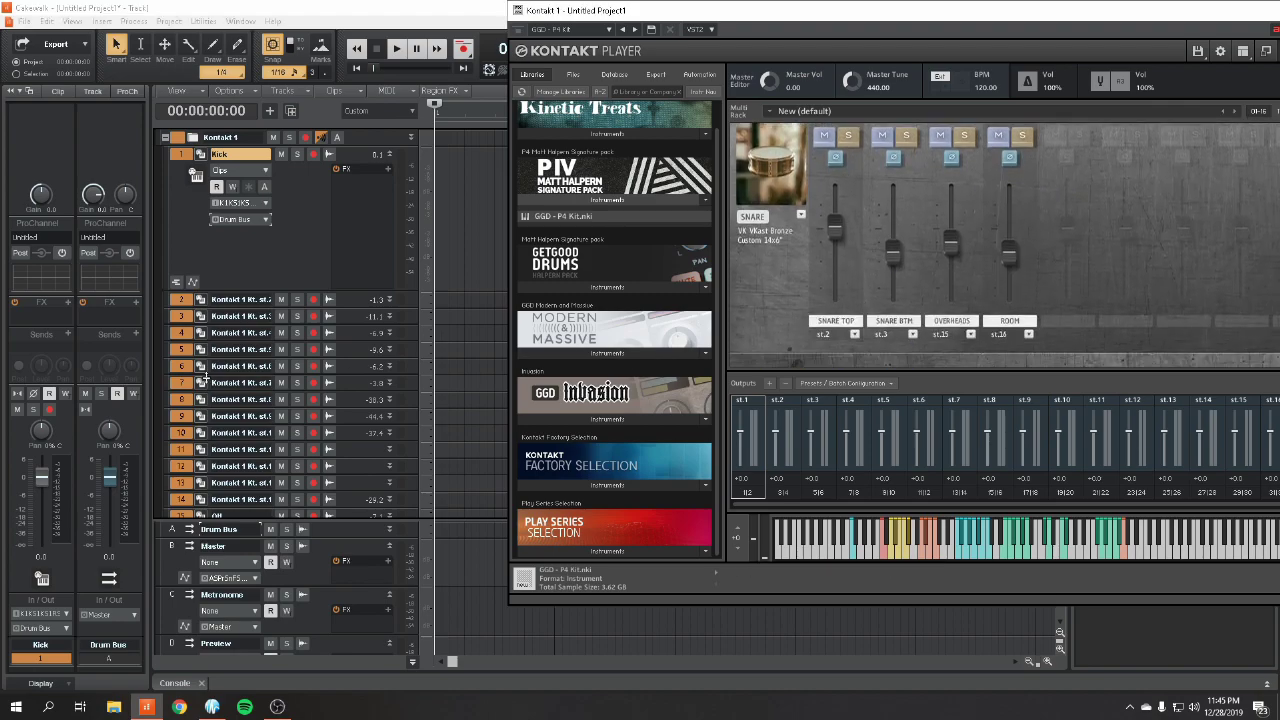
{"action": "double_click", "coordinate": [240, 300]}
{"action": "type", "text": "Snare"}
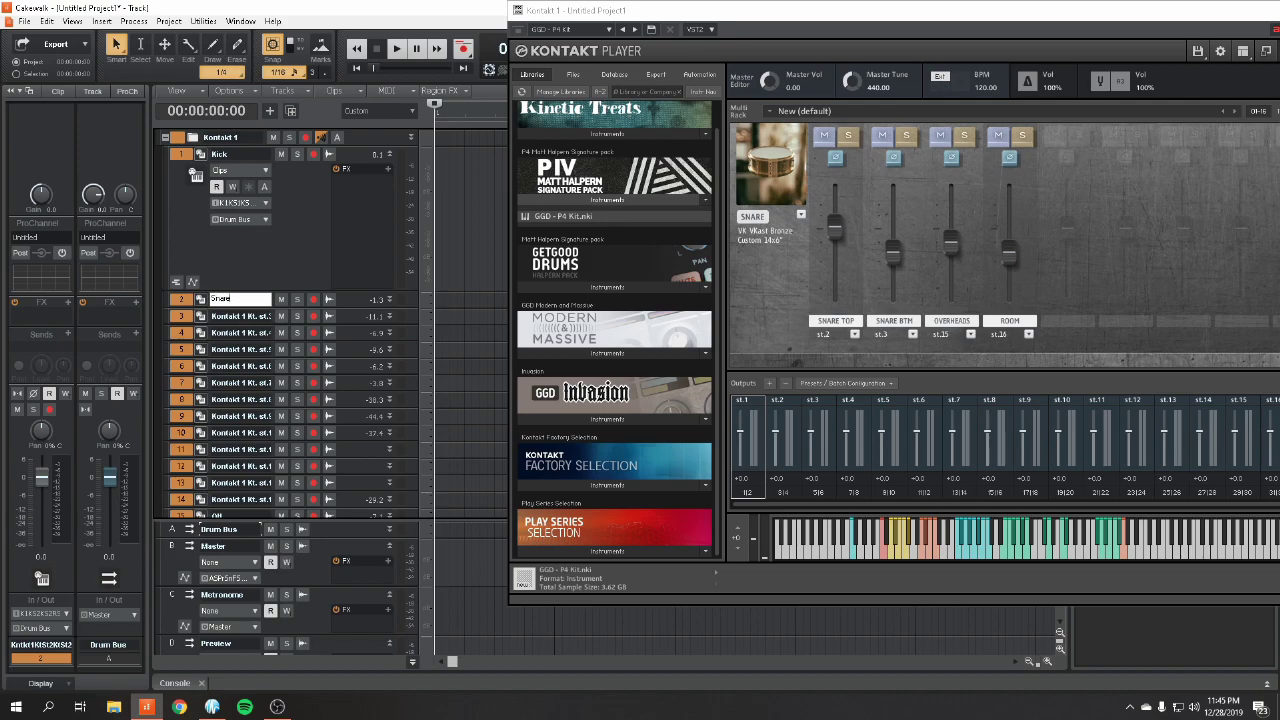
{"action": "type", "text": " TOp"}
{"action": "key", "text": "Return"}
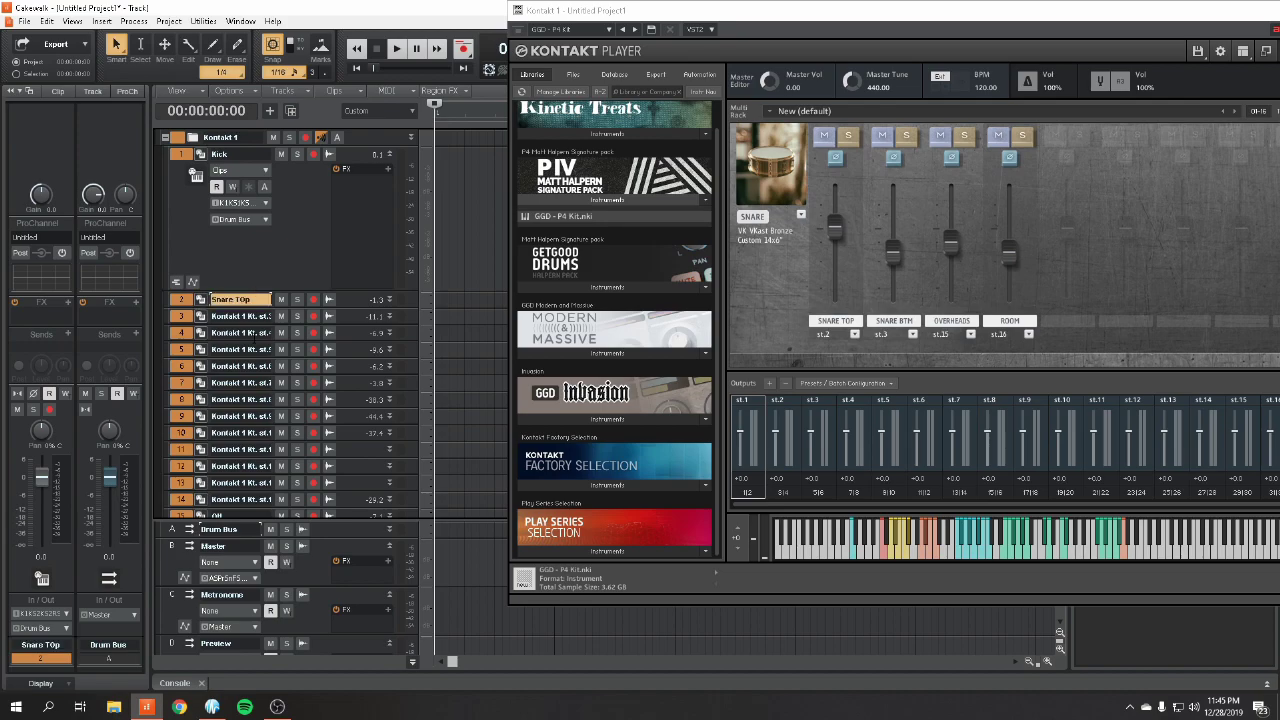
Step: Rename track 3 as Snare BTM
{"action": "key", "text": "Tab"}
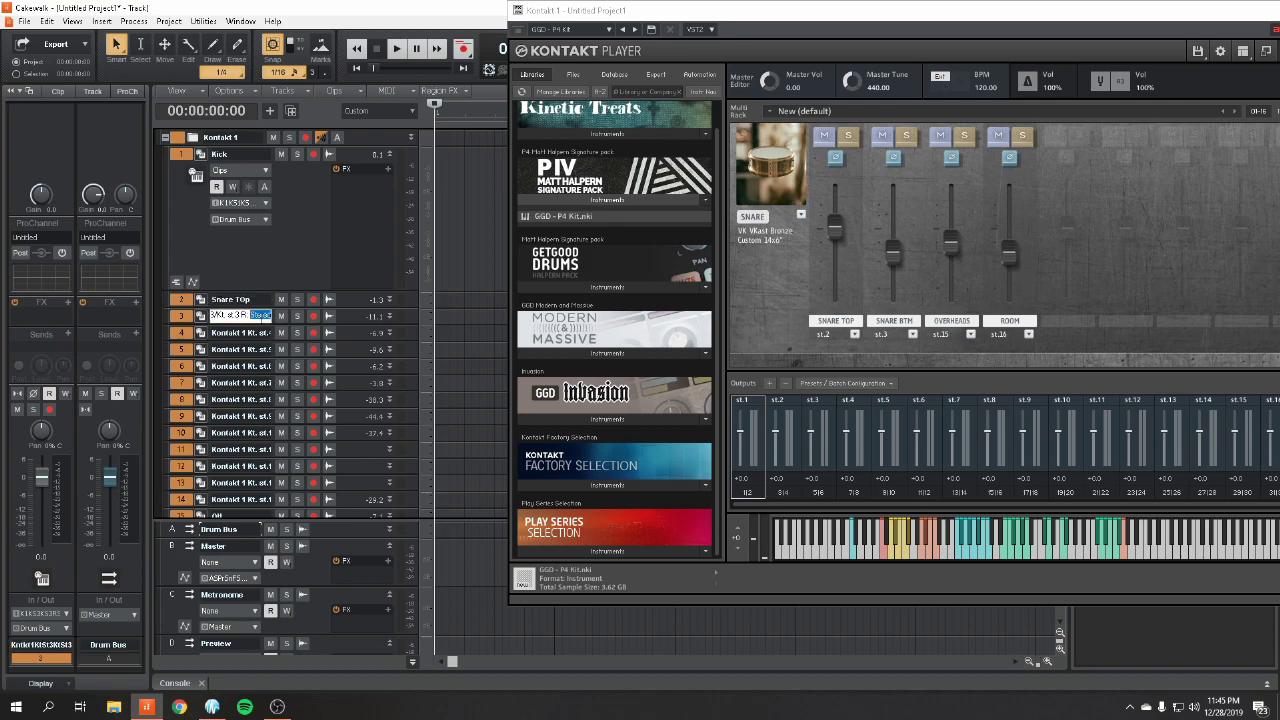
{"action": "key", "text": "ctrl+a"}
{"action": "type", "text": "Snare BTM"}
{"action": "key", "text": "Return"}
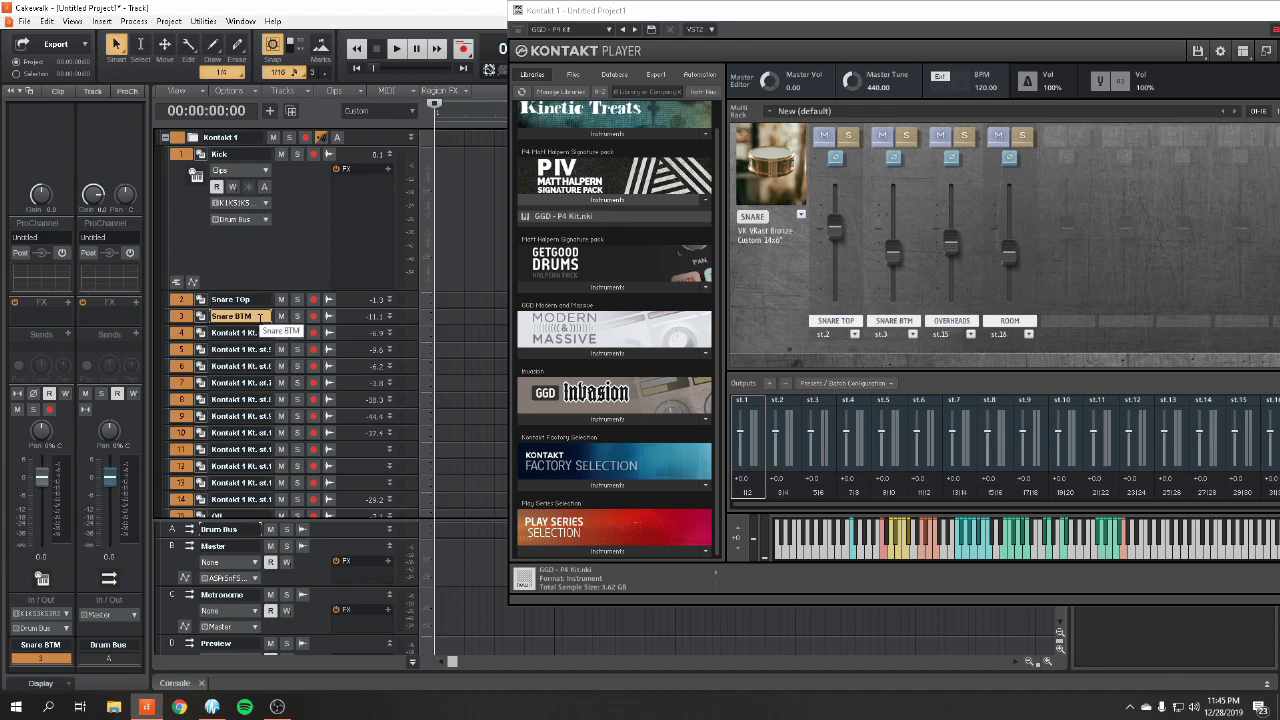
Step: Check the output routing on the kit's toms mixer page and rename track 4 as Rack Tom 1
{"action": "scroll", "coordinate": [260, 490], "scroll_direction": "down", "scroll_amount": 1}
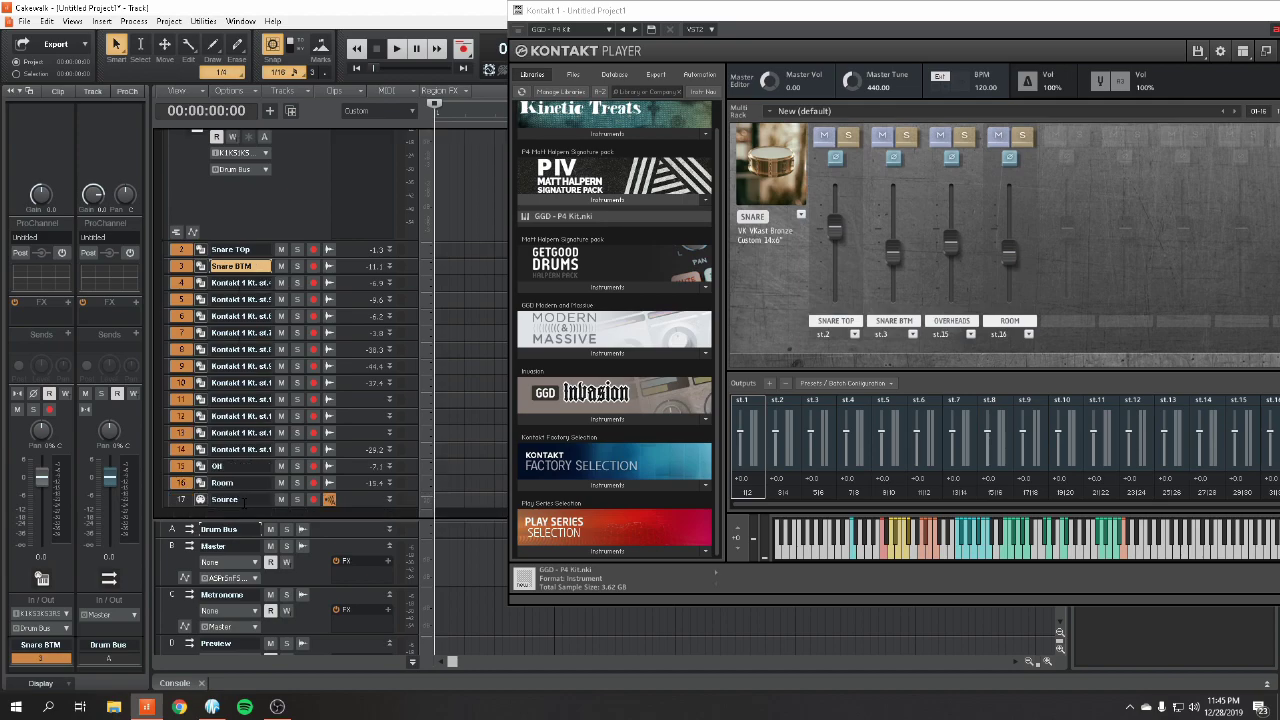
{"action": "scroll", "coordinate": [893, 307], "scroll_direction": "up", "scroll_amount": 1}
{"action": "scroll", "coordinate": [893, 307], "scroll_direction": "up", "scroll_amount": 5}
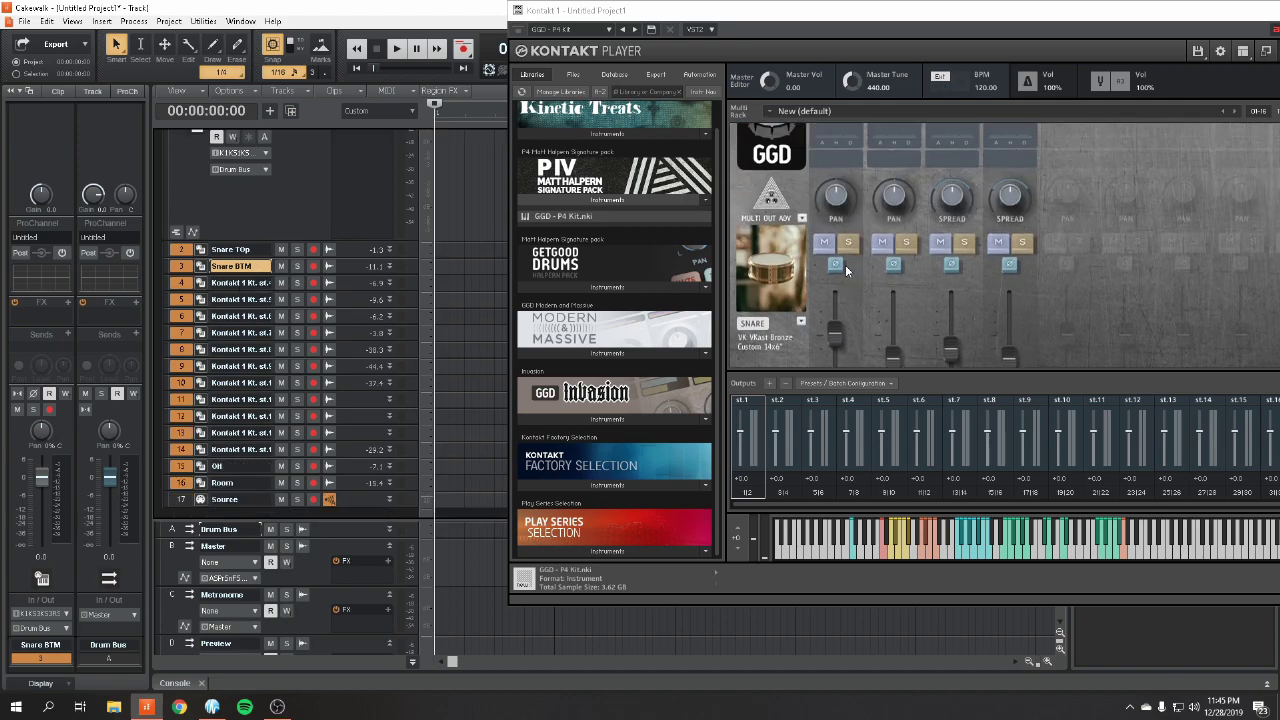
{"action": "left_click", "coordinate": [885, 182]}
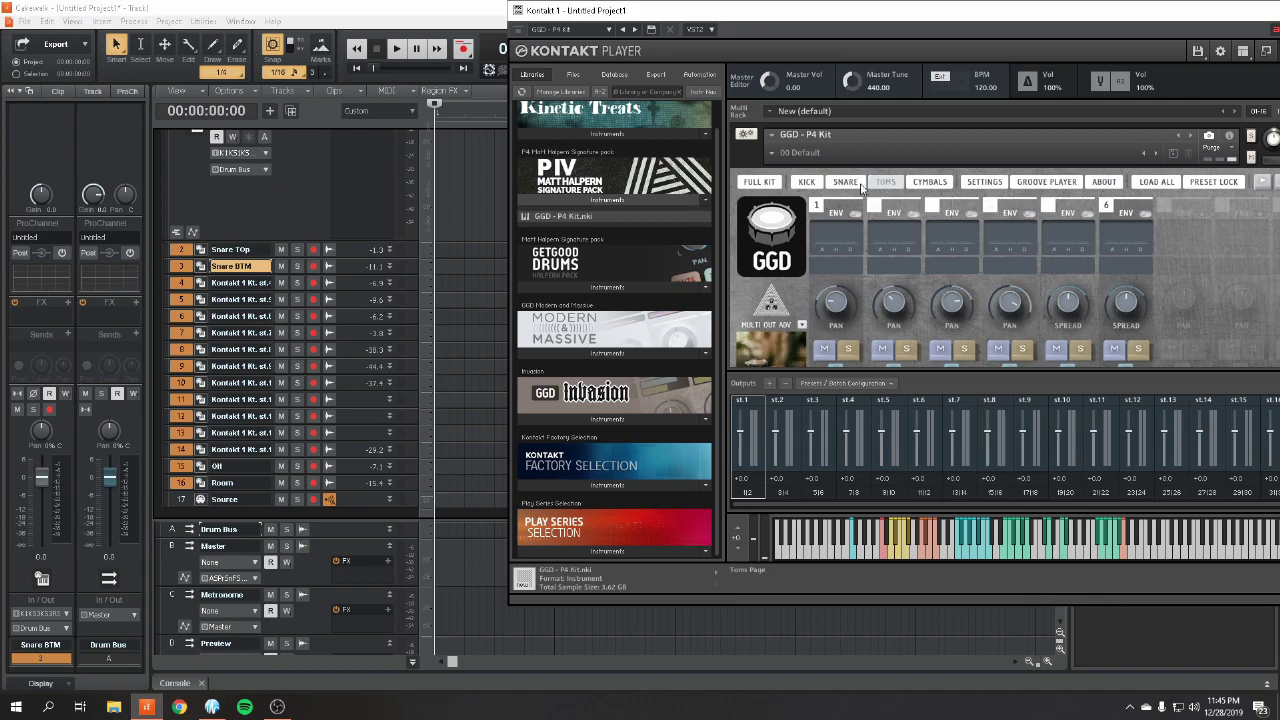
{"action": "scroll", "coordinate": [823, 255], "scroll_direction": "down", "scroll_amount": 3}
{"action": "scroll", "coordinate": [823, 248], "scroll_direction": "down", "scroll_amount": 2}
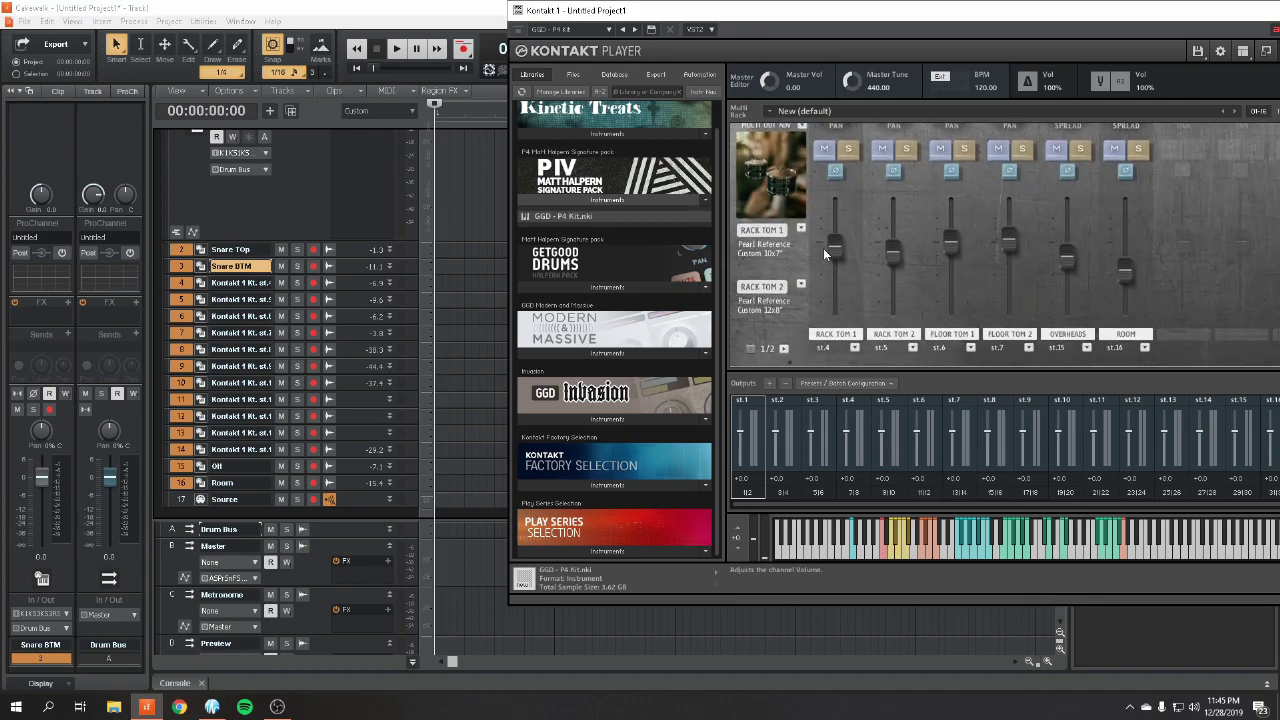
{"action": "key", "text": "Tab"}
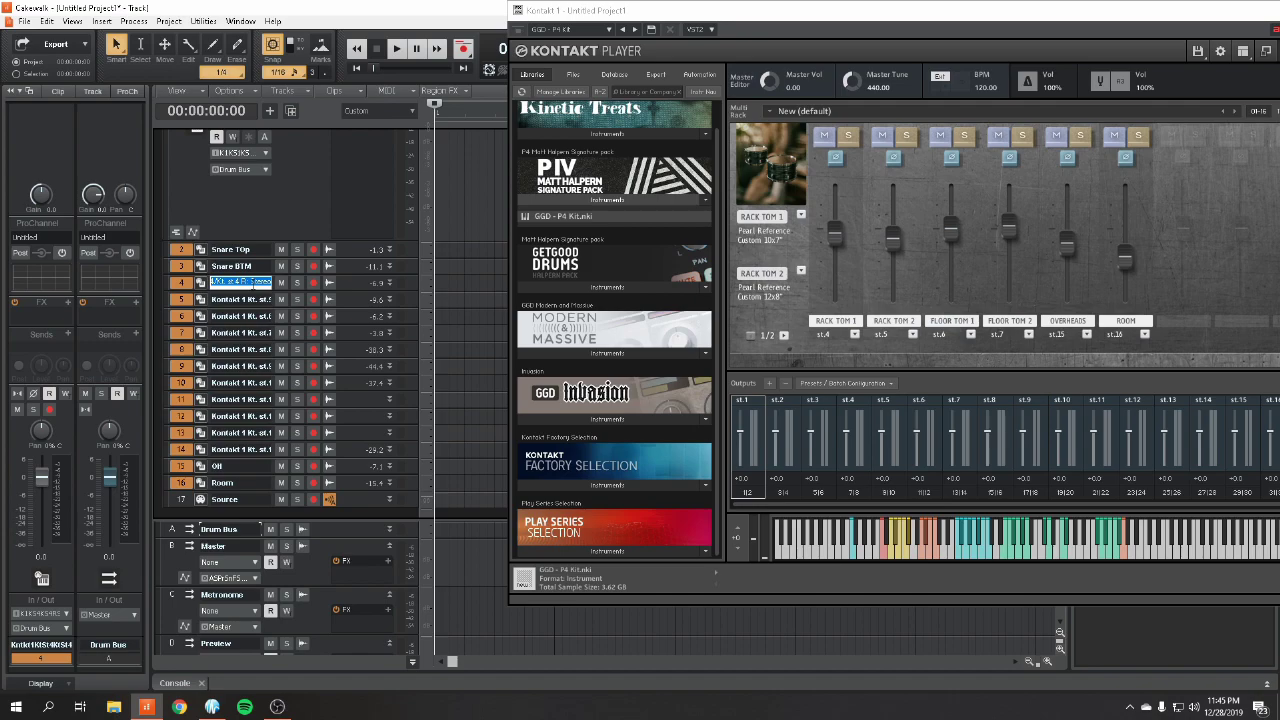
{"action": "type", "text": "Rack Tom 1"}
{"action": "key", "text": "Return"}
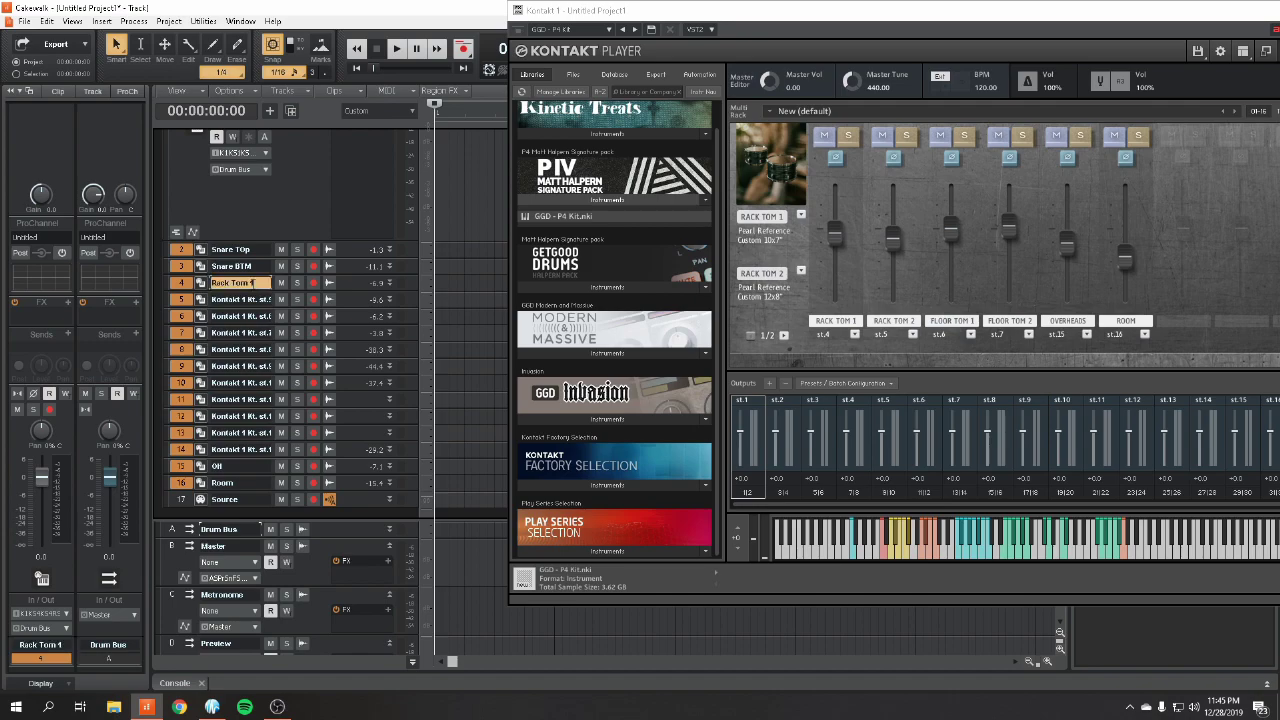
Step: Rename track 5 as Rack Tom 2 and track 6 as Floor Tom 1
{"action": "double_click", "coordinate": [245, 299]}
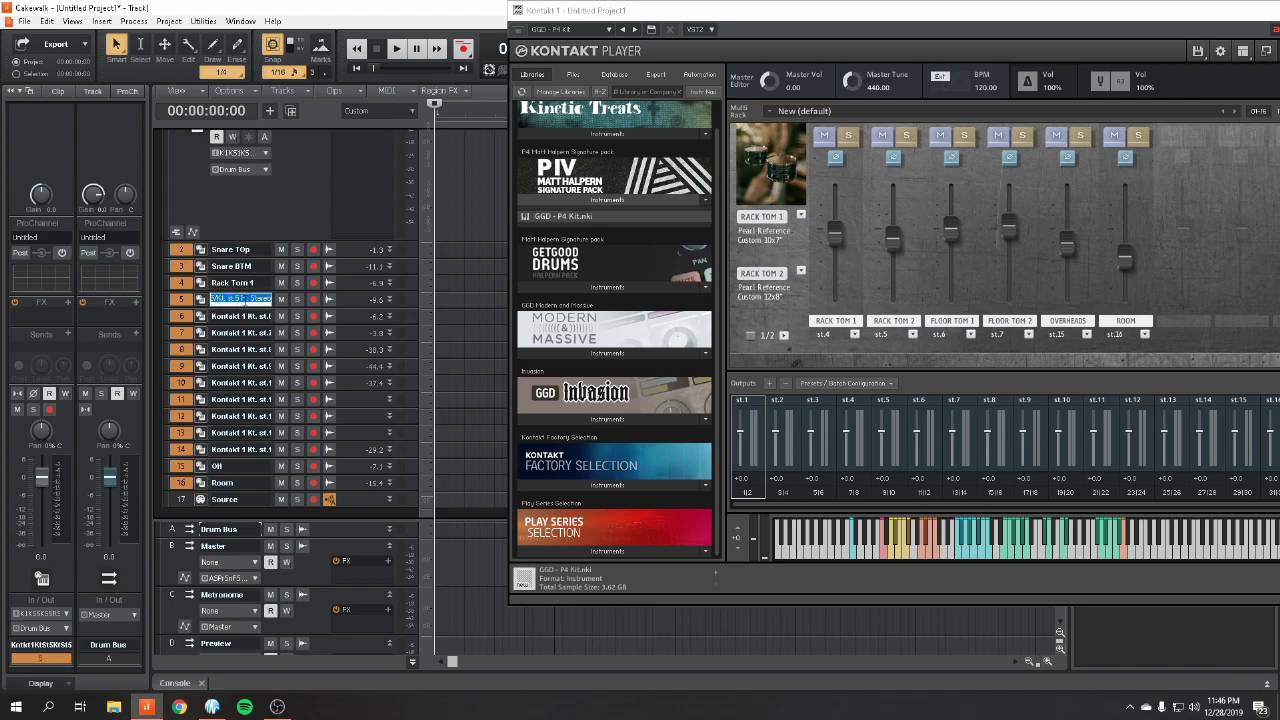
{"action": "type", "text": "Rack Tom 2"}
{"action": "key", "text": "Return"}
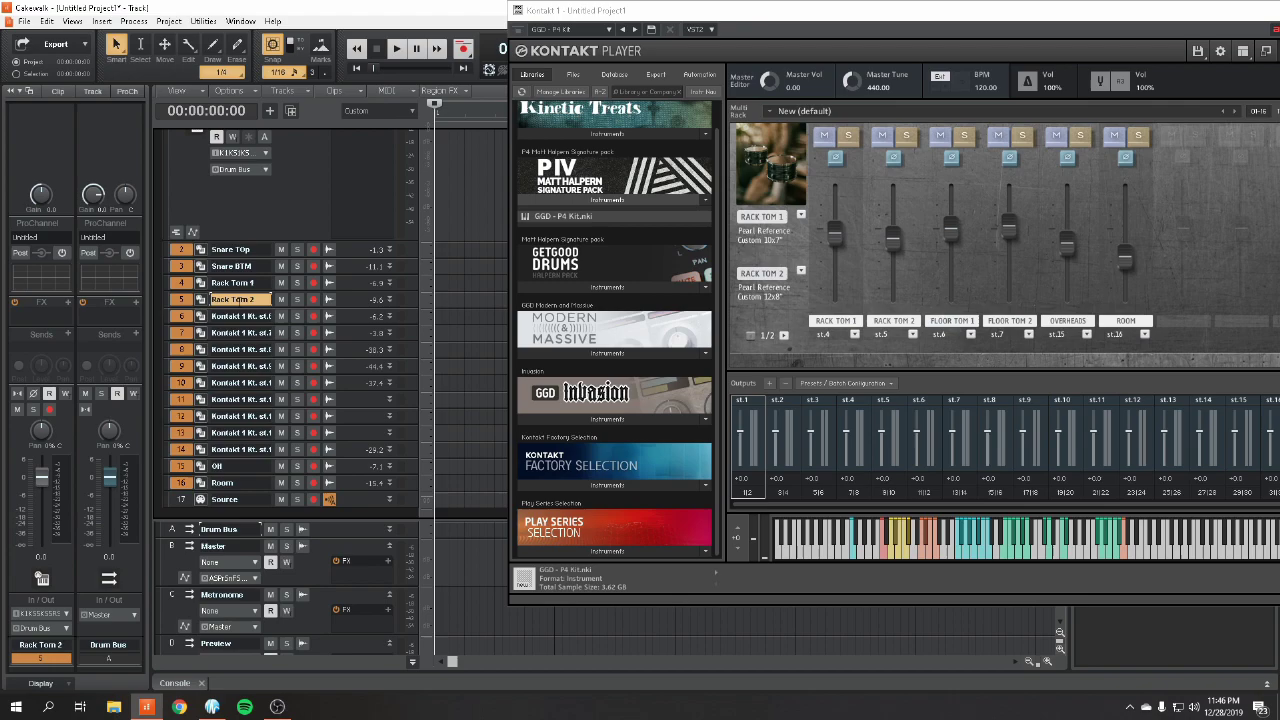
{"action": "double_click", "coordinate": [241, 316]}
{"action": "type", "text": "Floor Tom 1"}
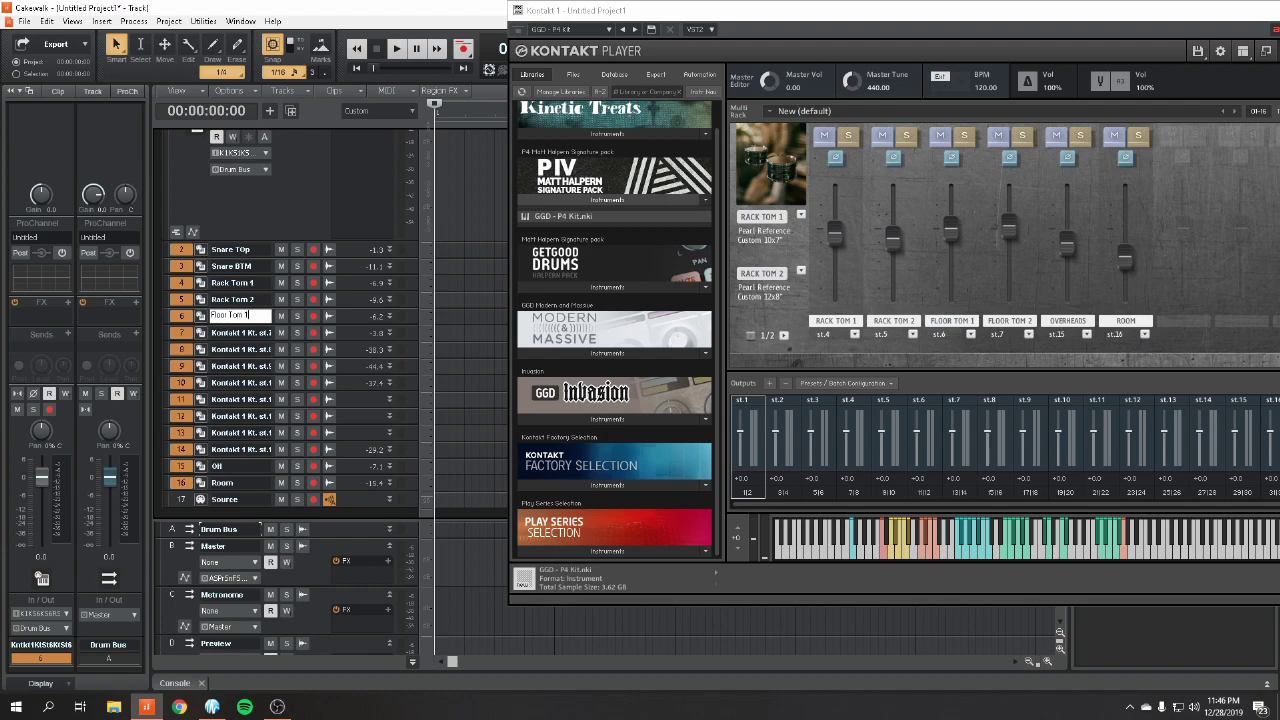
{"action": "key", "text": "Return"}
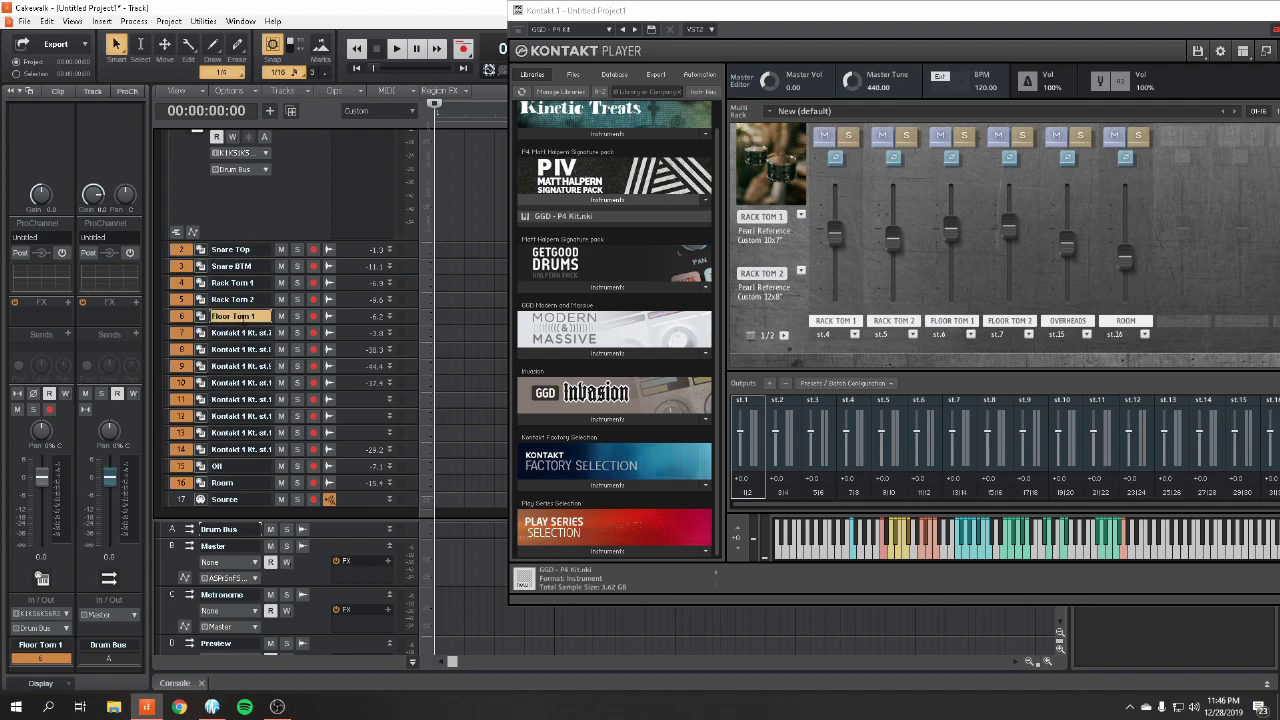
Step: Rename track 7 as Floor Tom 2
{"action": "double_click", "coordinate": [241, 333]}
{"action": "type", "text": "Floo"}
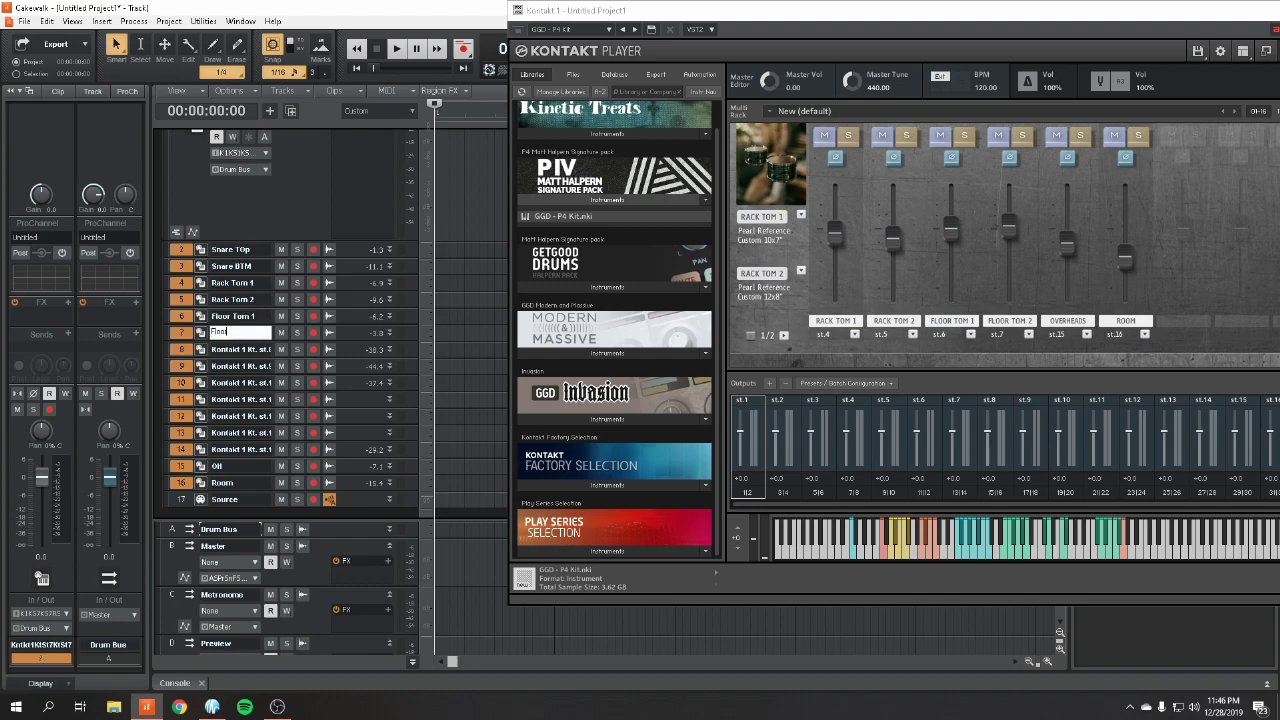
{"action": "type", "text": "r Tom 2"}
{"action": "key", "text": "Return"}
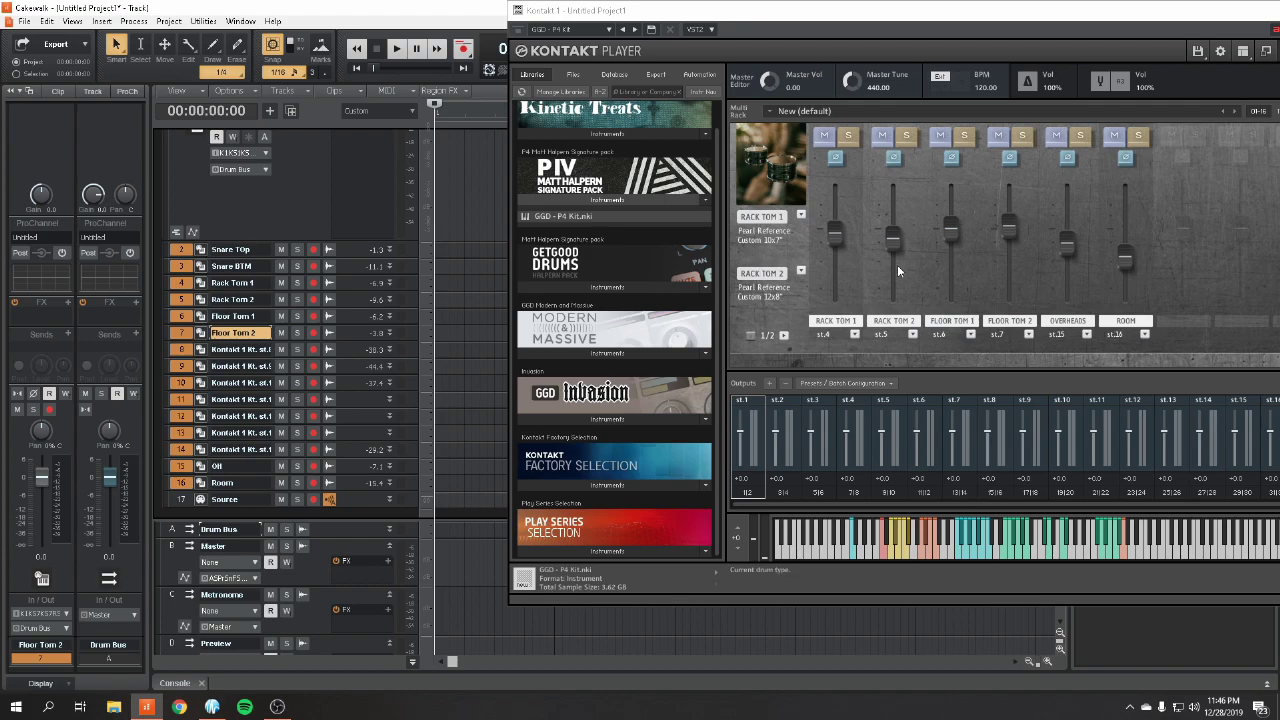
Step: Check the output routing on the kit's cymbals mixer page and rename track 8 as Hats
{"action": "scroll", "coordinate": [905, 262], "scroll_direction": "up", "scroll_amount": 3}
{"action": "scroll", "coordinate": [913, 262], "scroll_direction": "up", "scroll_amount": 3}
{"action": "left_click", "coordinate": [929, 183]}
{"action": "scroll", "coordinate": [882, 248], "scroll_direction": "down", "scroll_amount": 3}
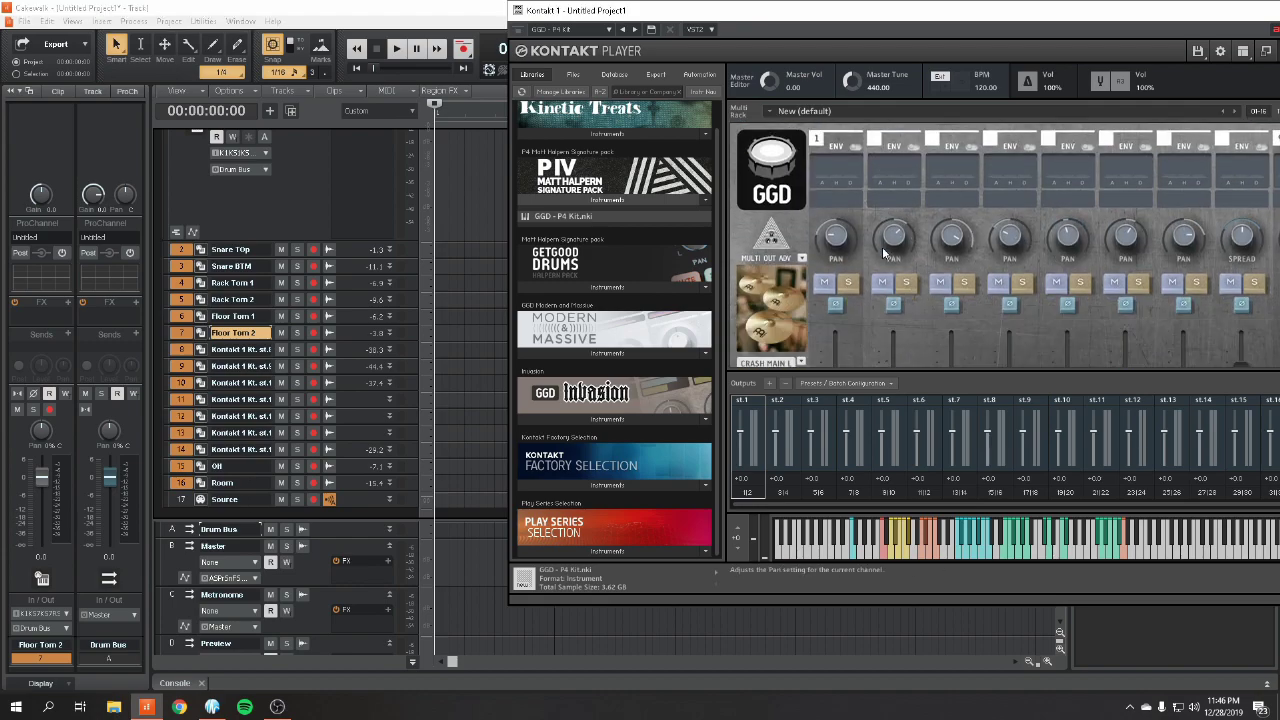
{"action": "scroll", "coordinate": [880, 250], "scroll_direction": "down", "scroll_amount": 2}
{"action": "double_click", "coordinate": [240, 349]}
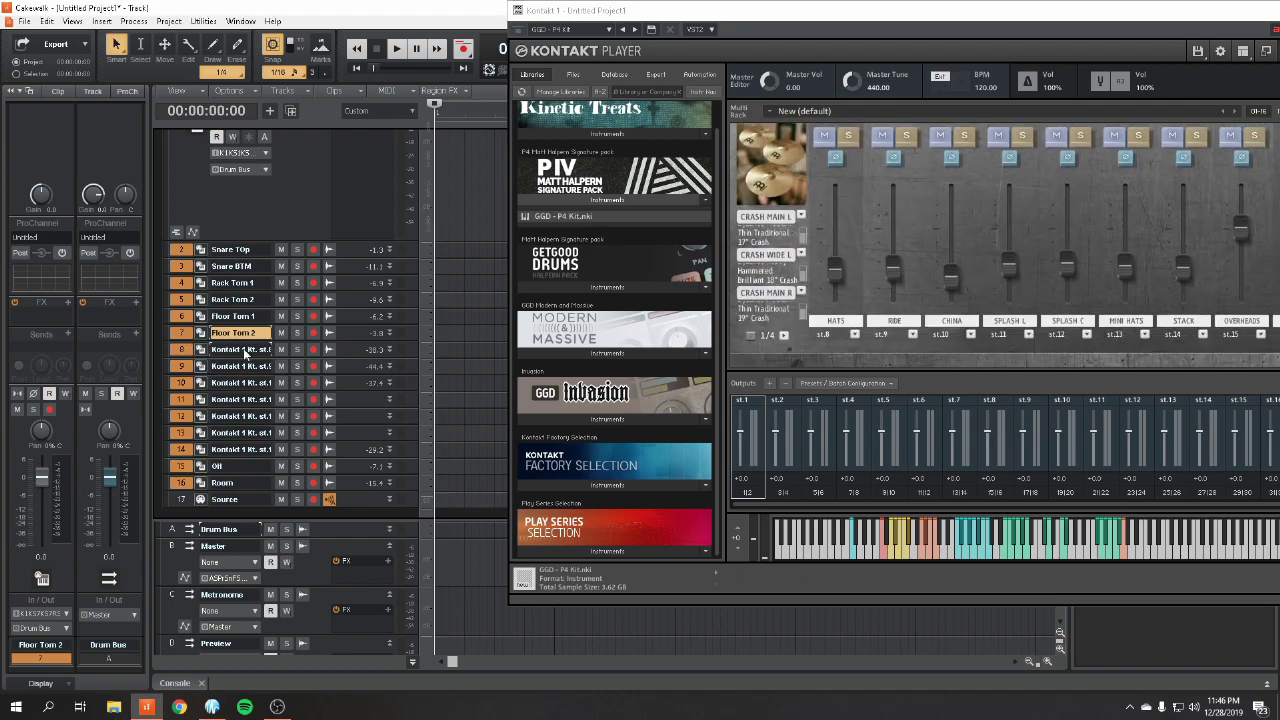
{"action": "type", "text": "H"}
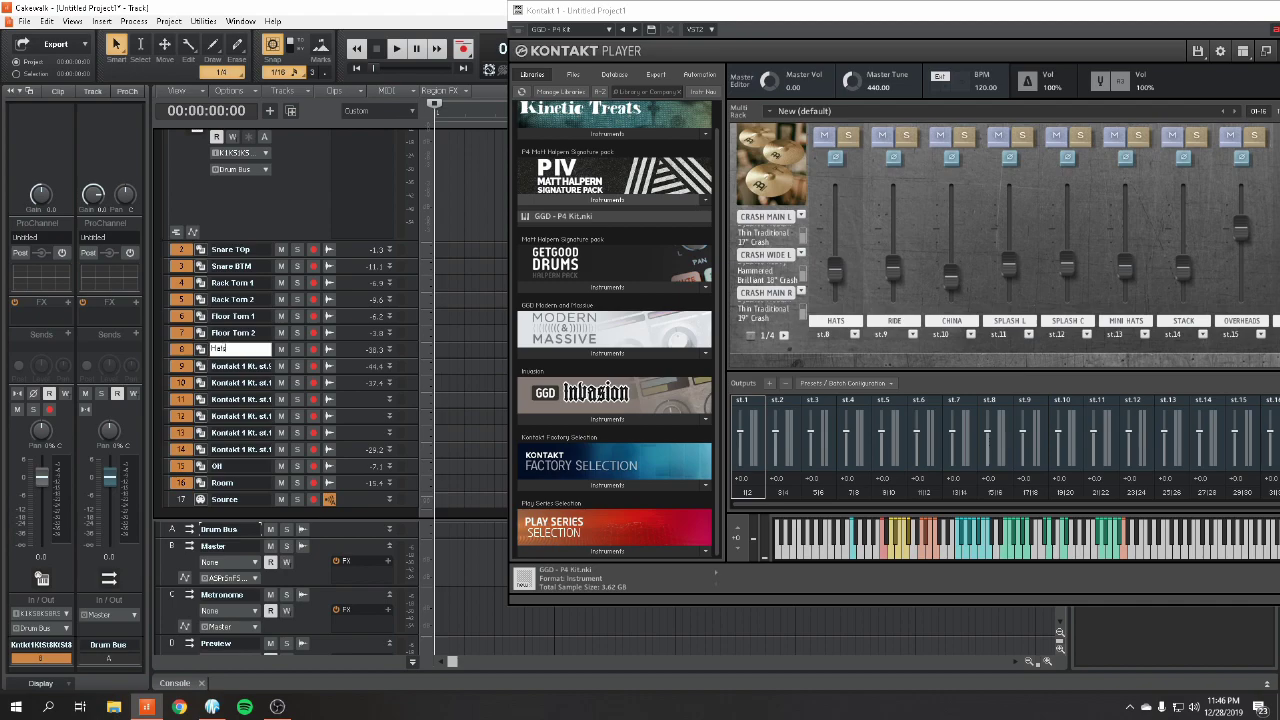
{"action": "type", "text": "ats"}
{"action": "key", "text": "Return"}
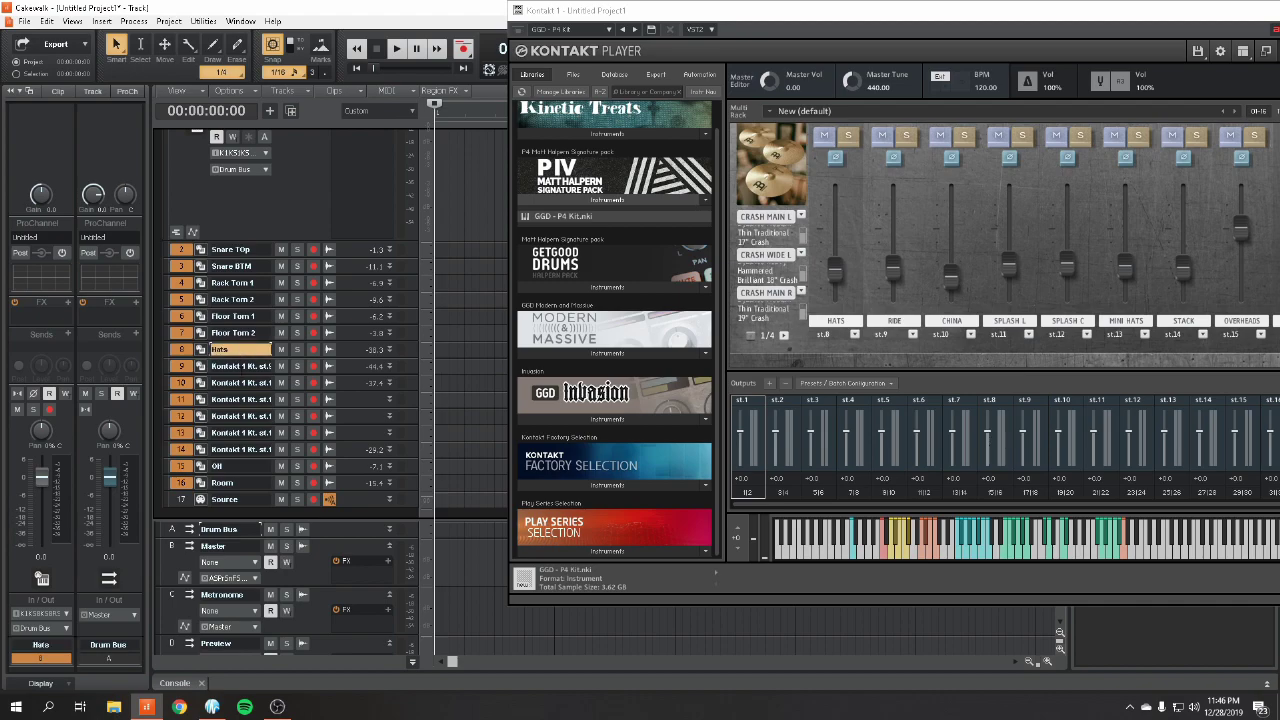
Step: Rename track 9 as Ride and track 10 as China
{"action": "double_click", "coordinate": [240, 366]}
{"action": "type", "text": "TR"}
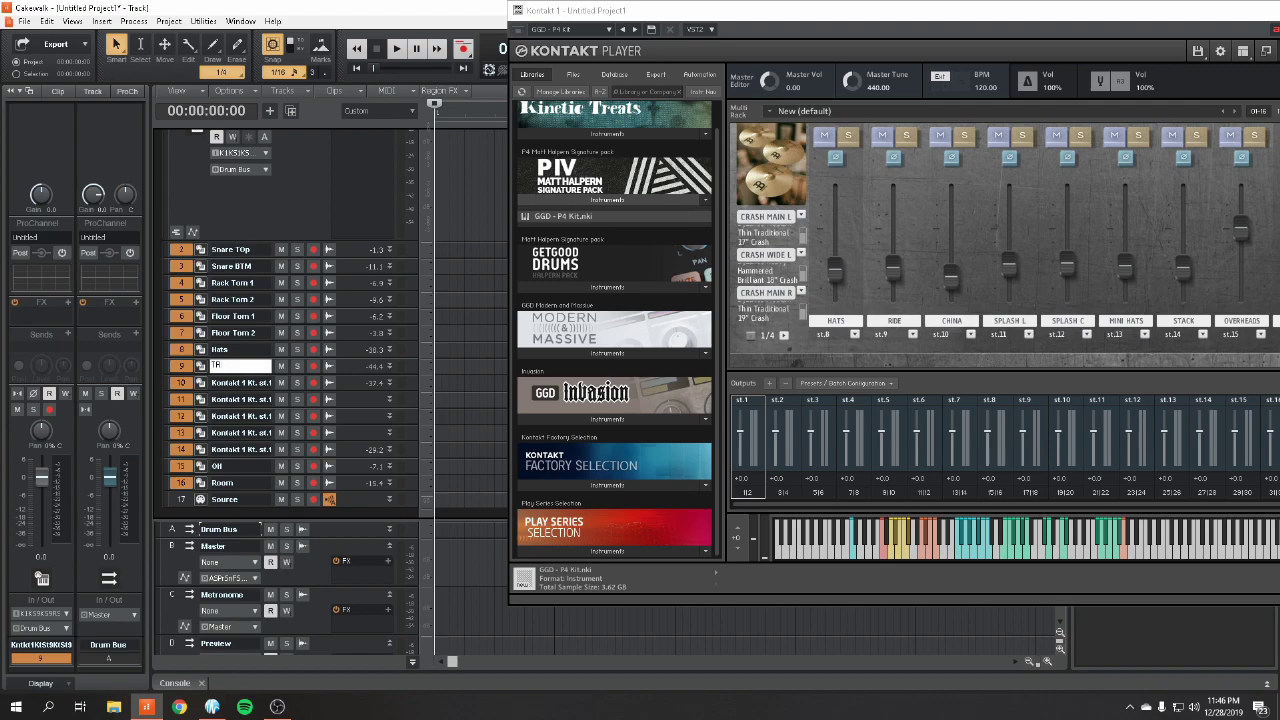
{"action": "key", "text": "Return"}
{"action": "double_click", "coordinate": [240, 382]}
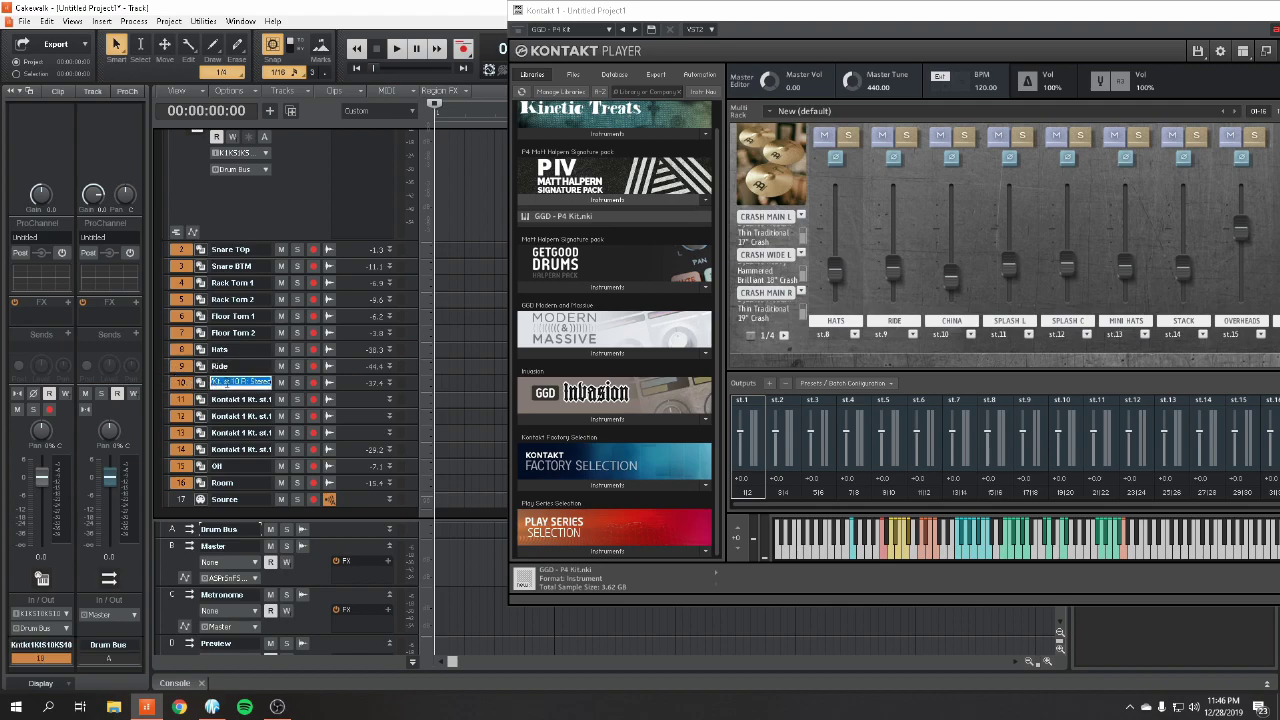
{"action": "type", "text": "CH"}
{"action": "key", "text": "Return"}
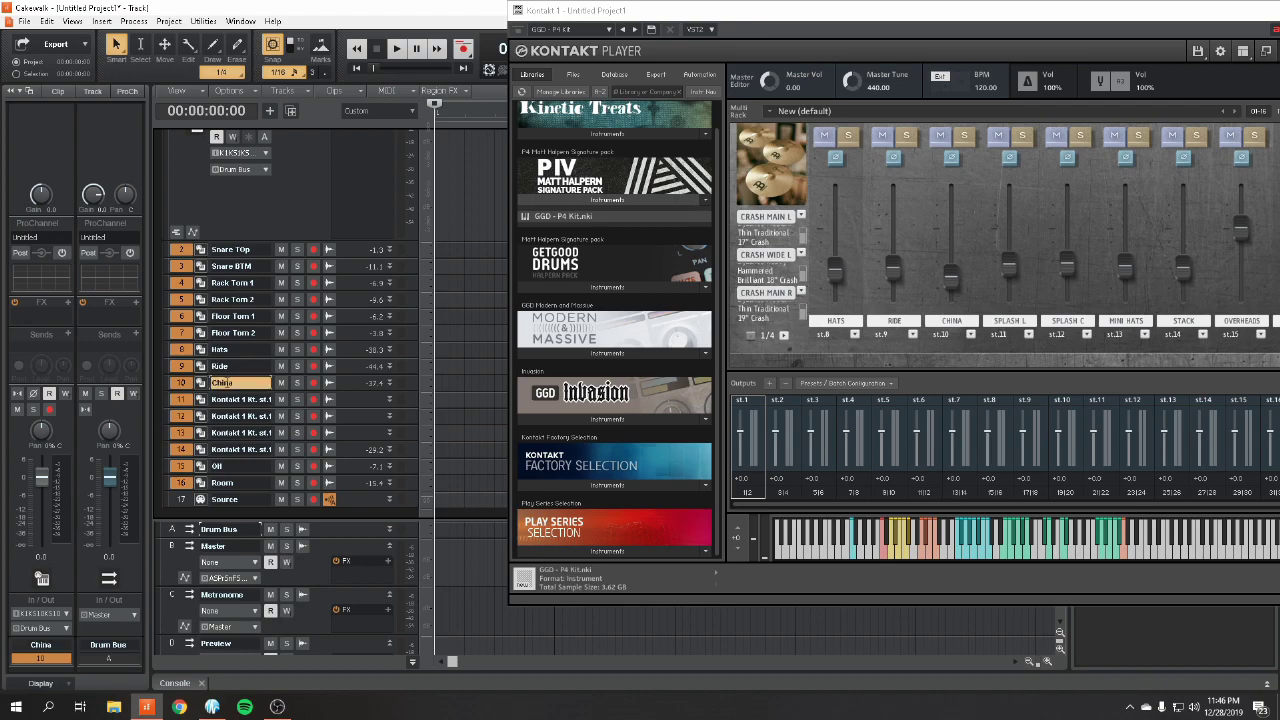
Step: Rename track 11 as Splash L and track 12 as Splash C
{"action": "double_click", "coordinate": [236, 403]}
{"action": "type", "text": "Splash L"}
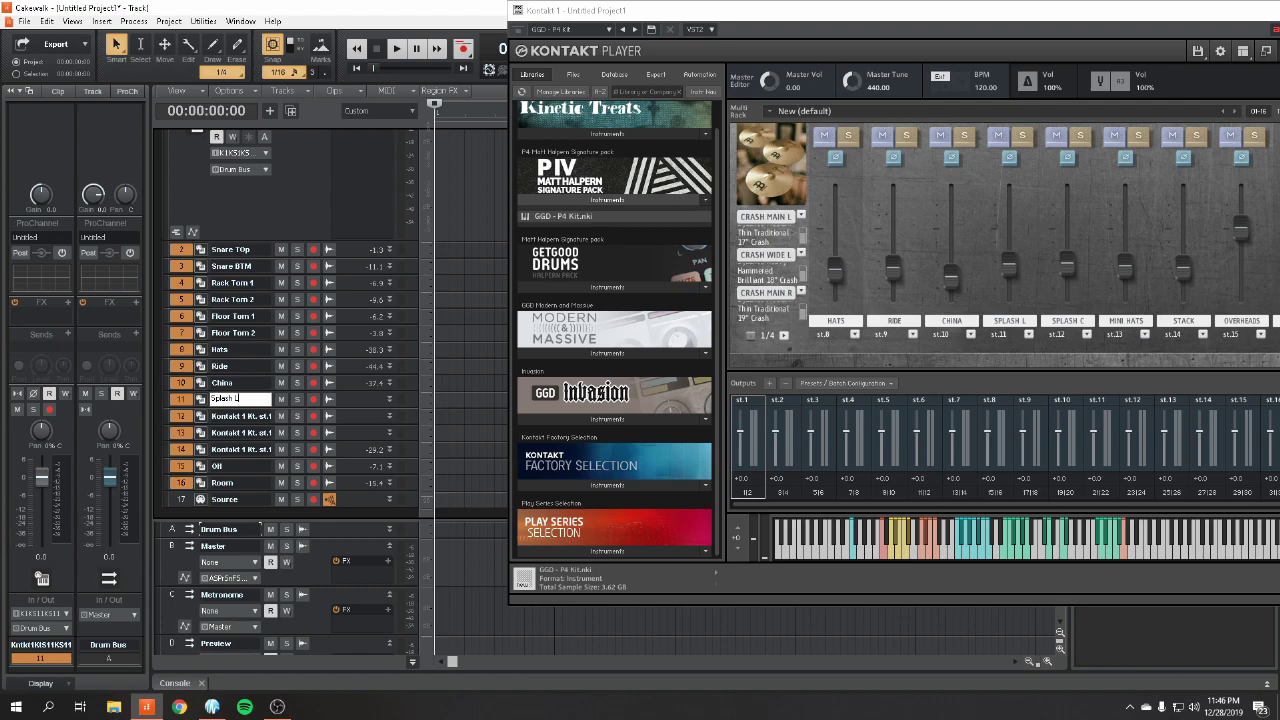
{"action": "key", "text": "Return"}
{"action": "double_click", "coordinate": [240, 416]}
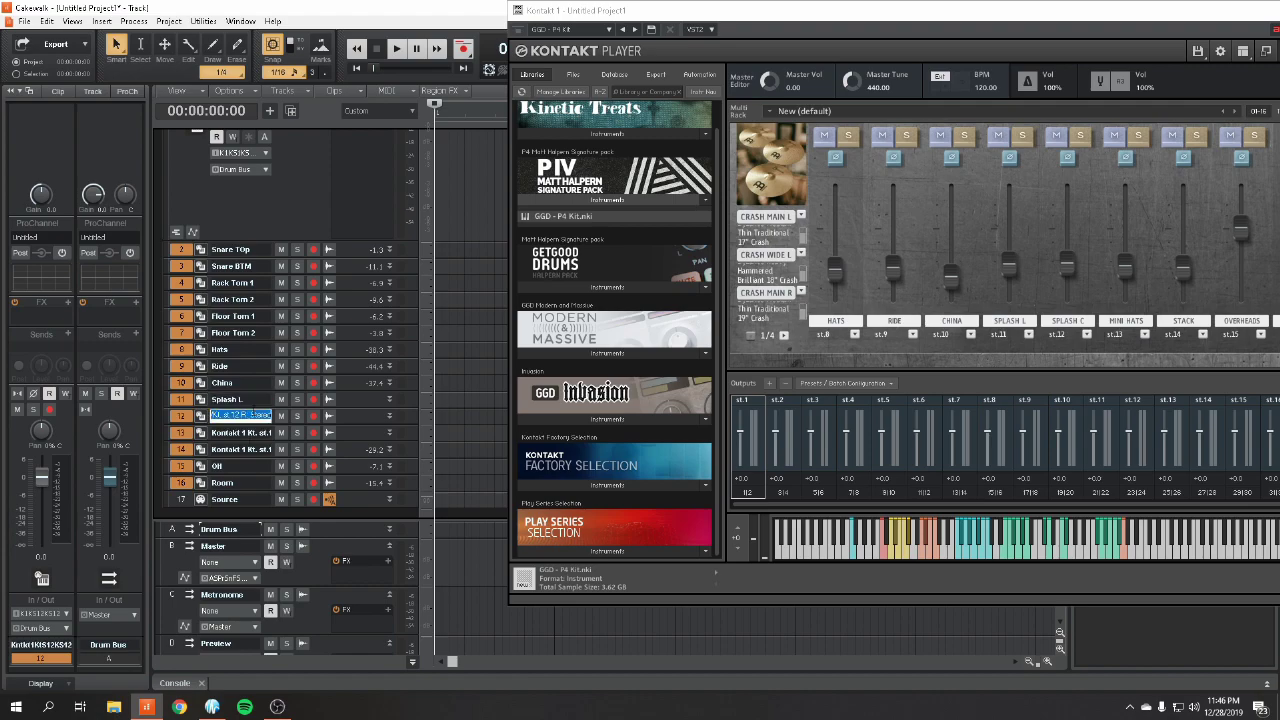
{"action": "type", "text": "Splash C"}
{"action": "key", "text": "Return"}
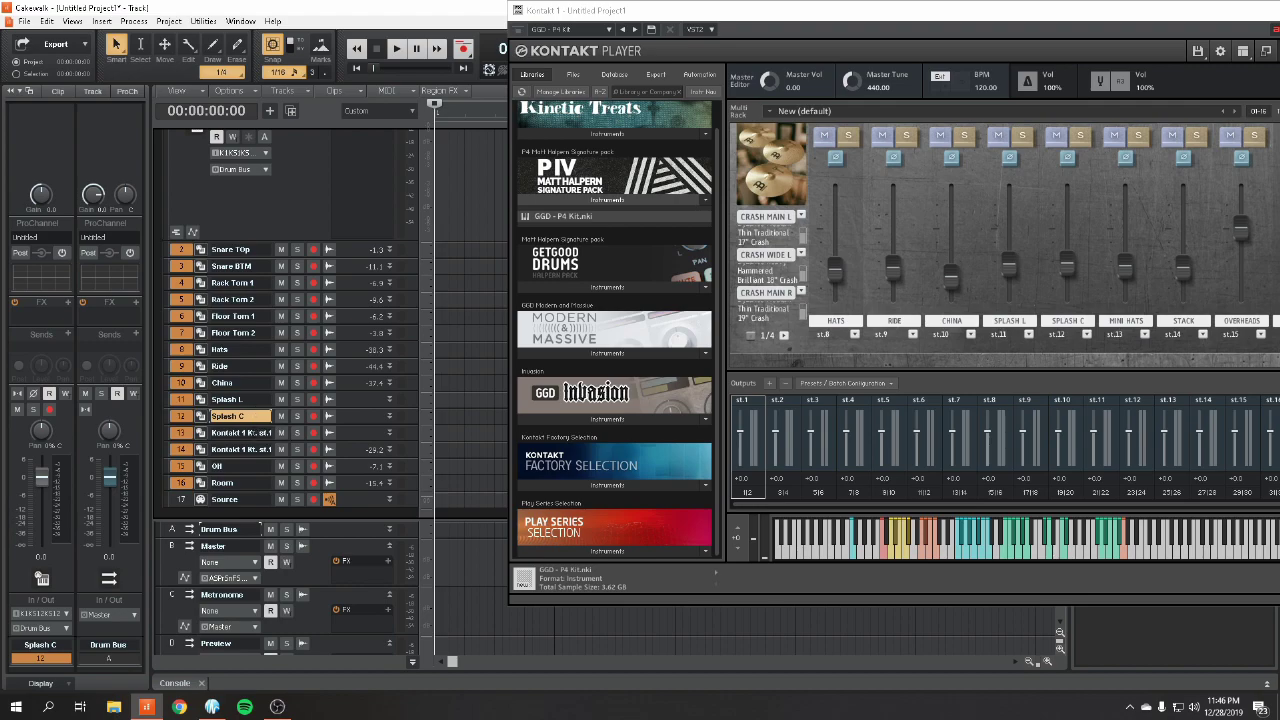
Step: Rename track 13 as Mini Hats and track 14 as Stack
{"action": "key", "text": "Down"}
{"action": "type", "text": "M"}
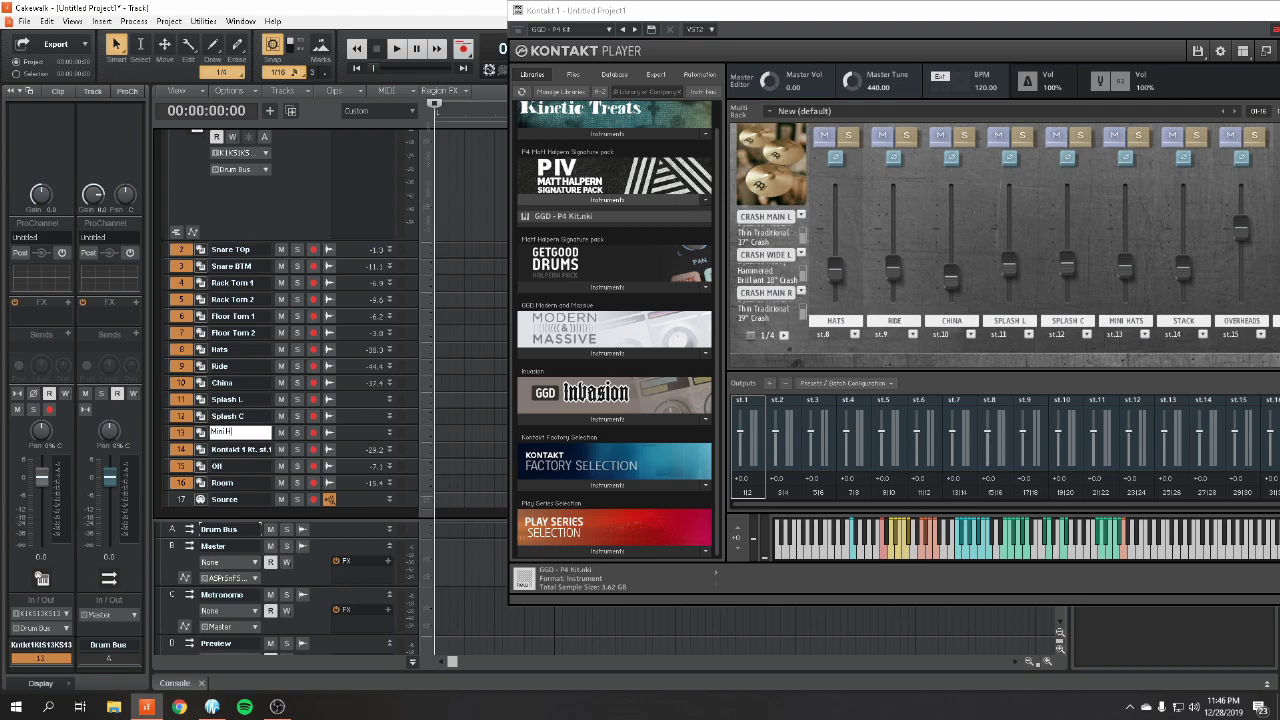
{"action": "key", "text": "Return"}
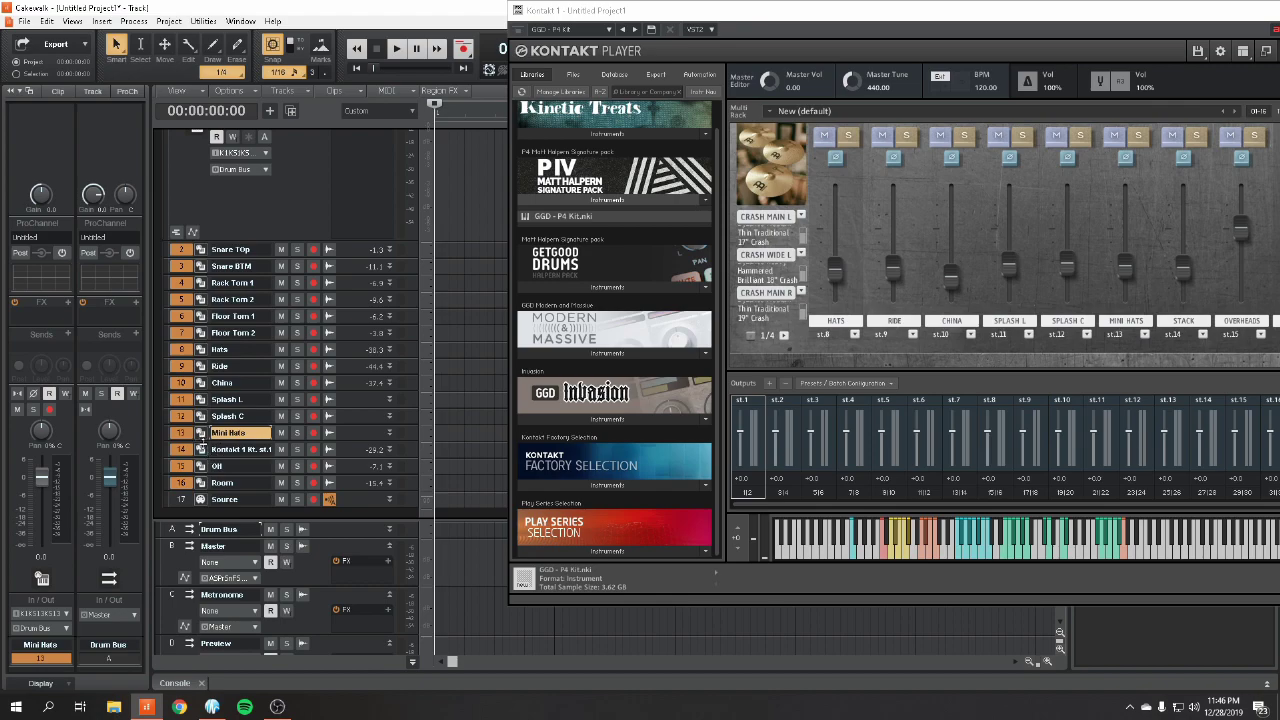
{"action": "key", "text": "Down"}
{"action": "type", "text": "S"}
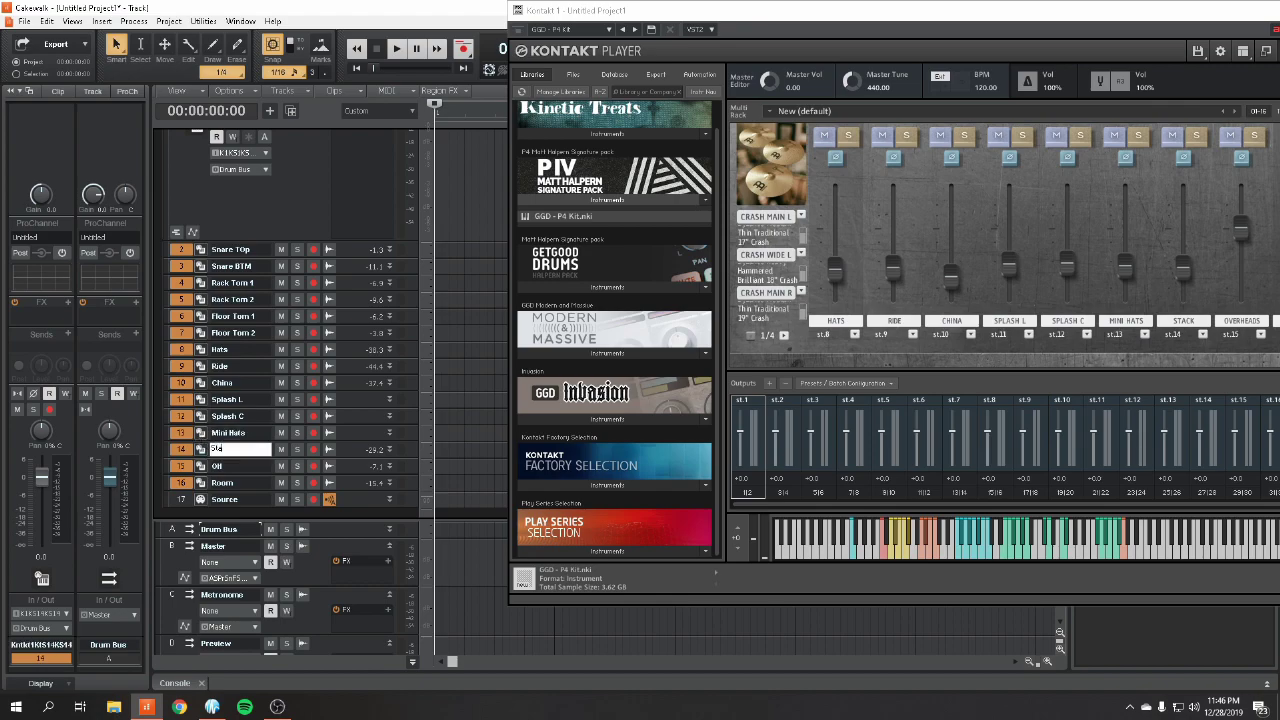
{"action": "key", "text": "Return"}
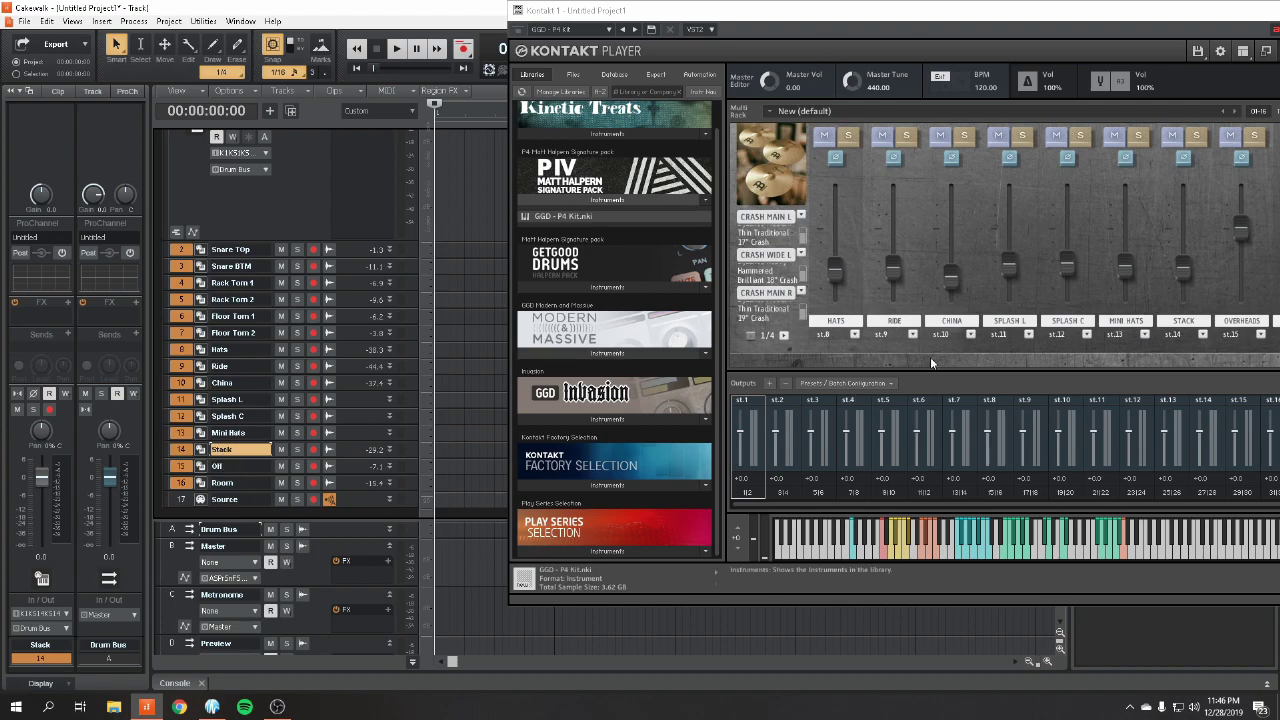
Step: Audition several drums in the kit's full-kit view to check their separate outputs, and close the Kontakt window
{"action": "scroll", "coordinate": [836, 211], "scroll_direction": "up", "scroll_amount": 3}
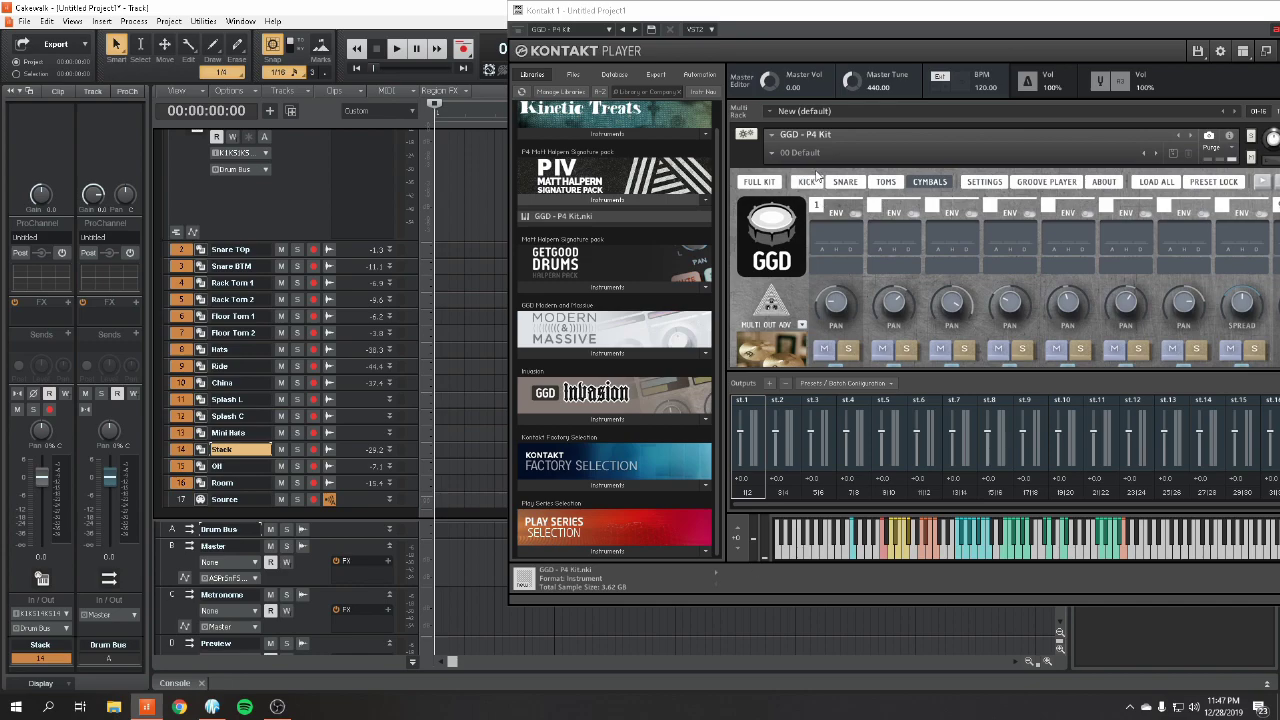
{"action": "left_click", "coordinate": [759, 181]}
{"action": "scroll", "coordinate": [1000, 280], "scroll_direction": "down", "scroll_amount": 1}
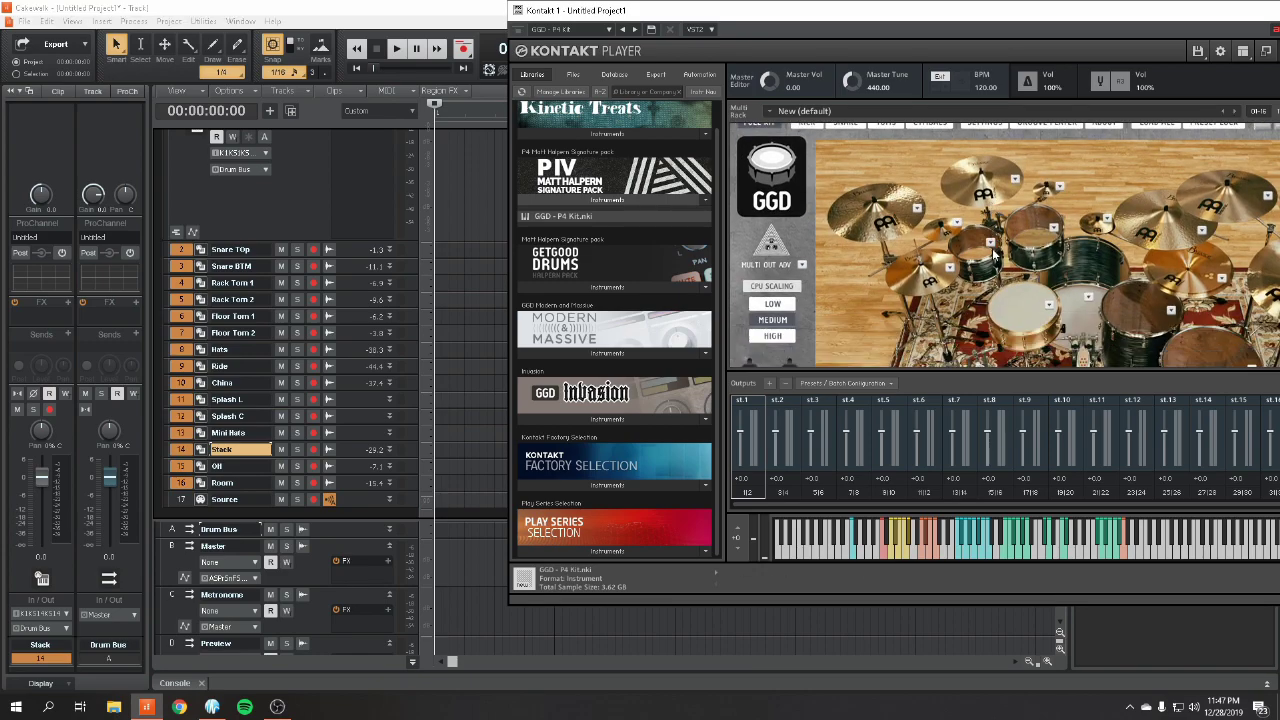
{"action": "left_click", "coordinate": [1042, 321]}
{"action": "left_click", "coordinate": [1083, 317]}
{"action": "left_click", "coordinate": [1030, 310]}
{"action": "left_click", "coordinate": [976, 250]}
{"action": "left_click", "coordinate": [1034, 236]}
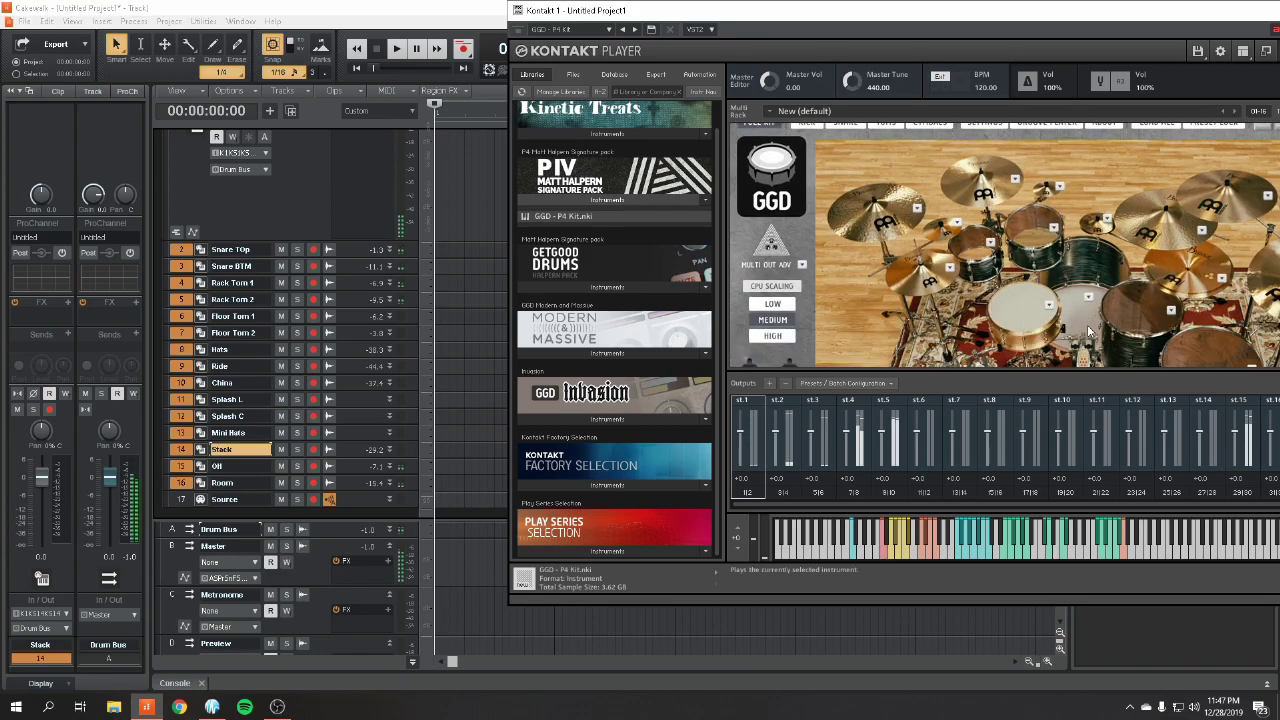
{"action": "left_click", "coordinate": [1085, 312]}
{"action": "left_click", "coordinate": [1143, 311]}
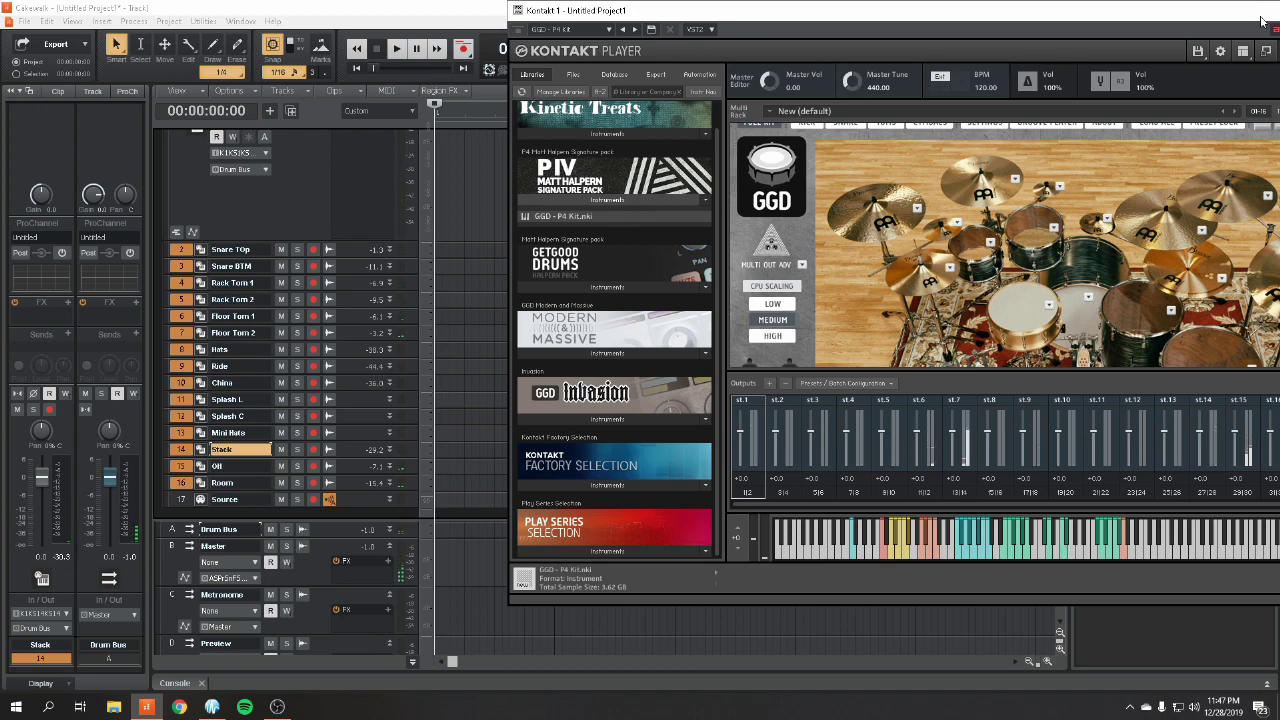
{"action": "left_click_drag", "start_coordinate": [1241, 12], "coordinate": [1107, 40]}
{"action": "left_click", "coordinate": [1204, 41]}
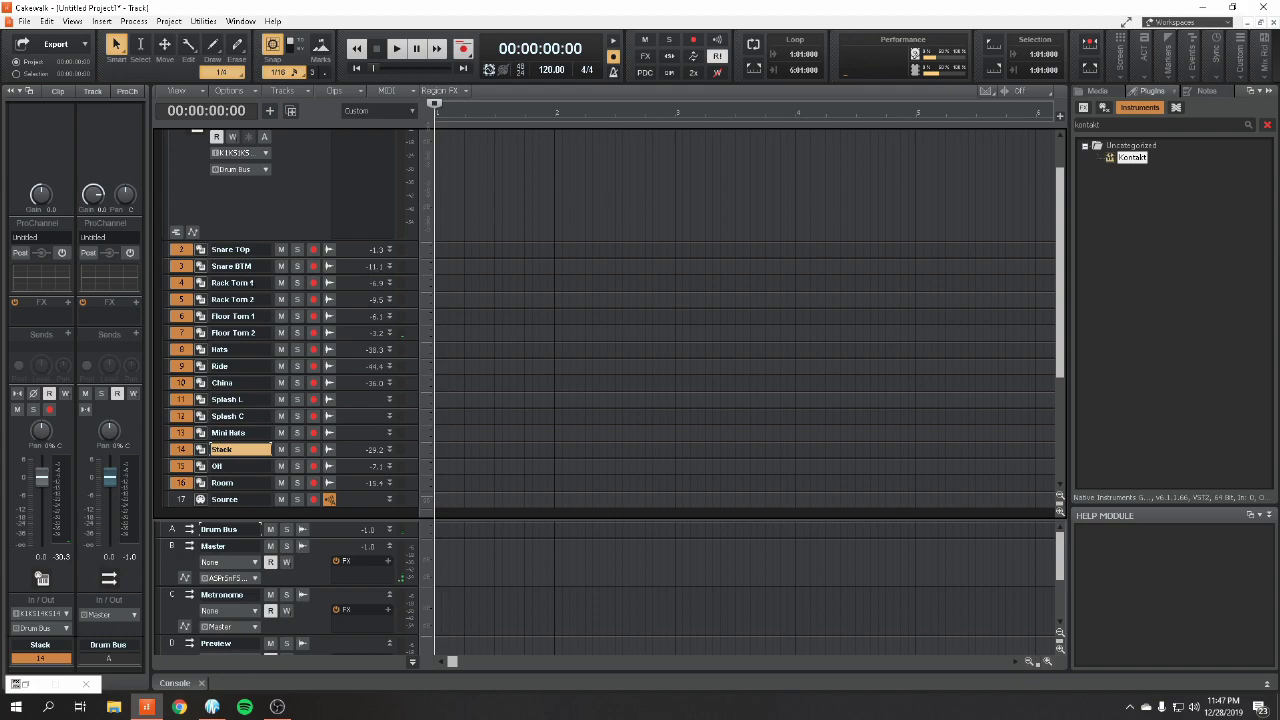
Step: Select the Snare TOp and Snare BTM tracks, expand them, and route Snare TOp's output to a new aux track
{"action": "scroll", "coordinate": [268, 312], "scroll_direction": "up", "scroll_amount": 1}
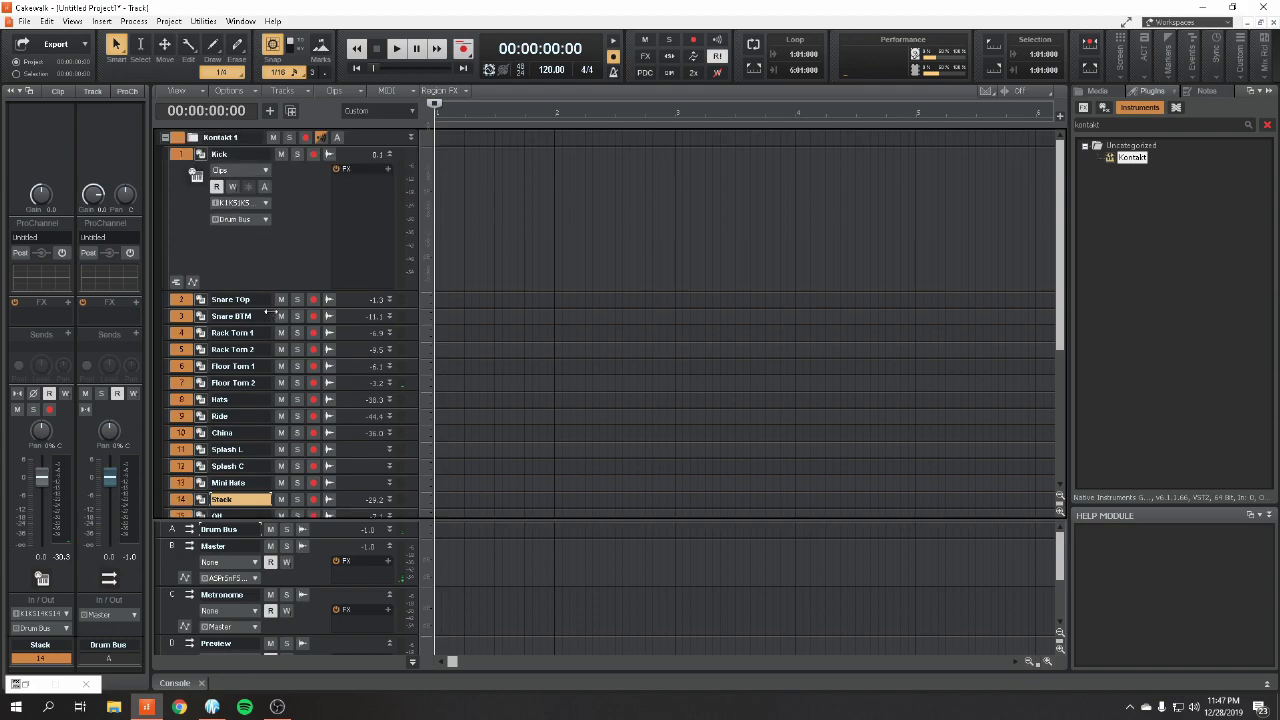
{"action": "left_click", "coordinate": [184, 302]}
{"action": "left_click_drag", "start_coordinate": [182, 314], "coordinate": [185, 301]}
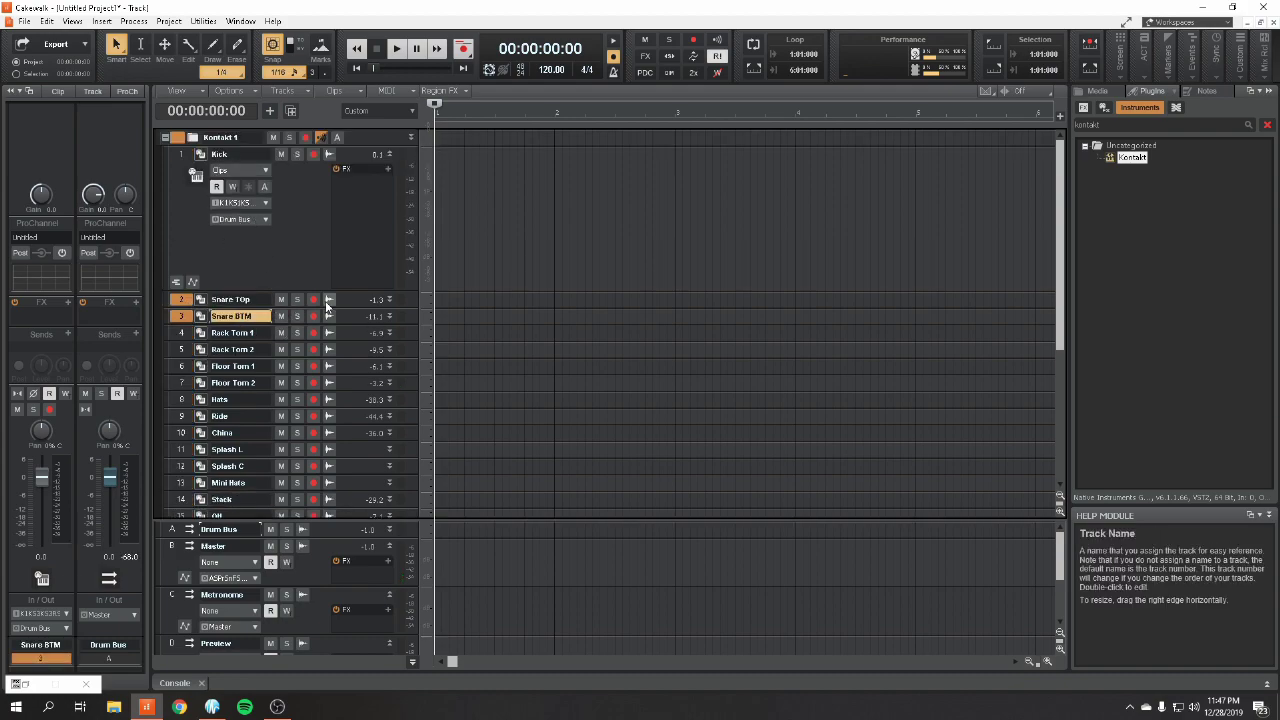
{"action": "left_click_drag", "start_coordinate": [354, 307], "coordinate": [363, 408]}
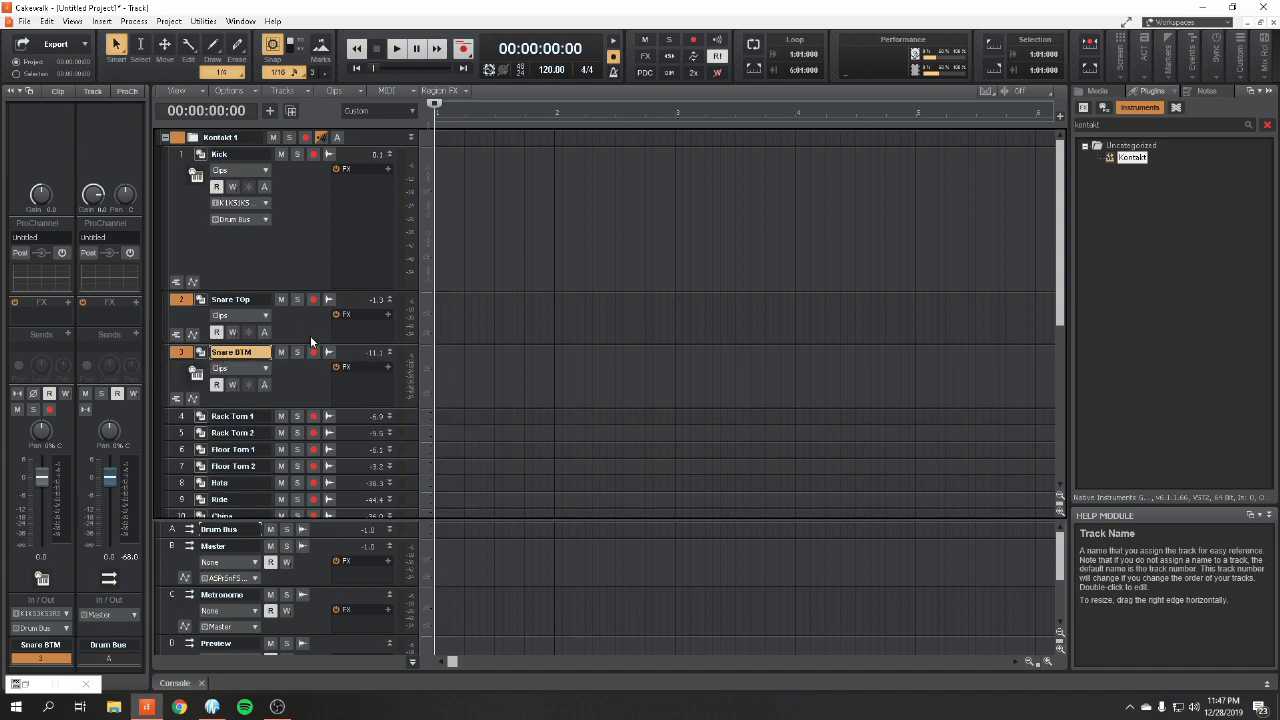
{"action": "left_click_drag", "start_coordinate": [314, 344], "coordinate": [290, 410]}
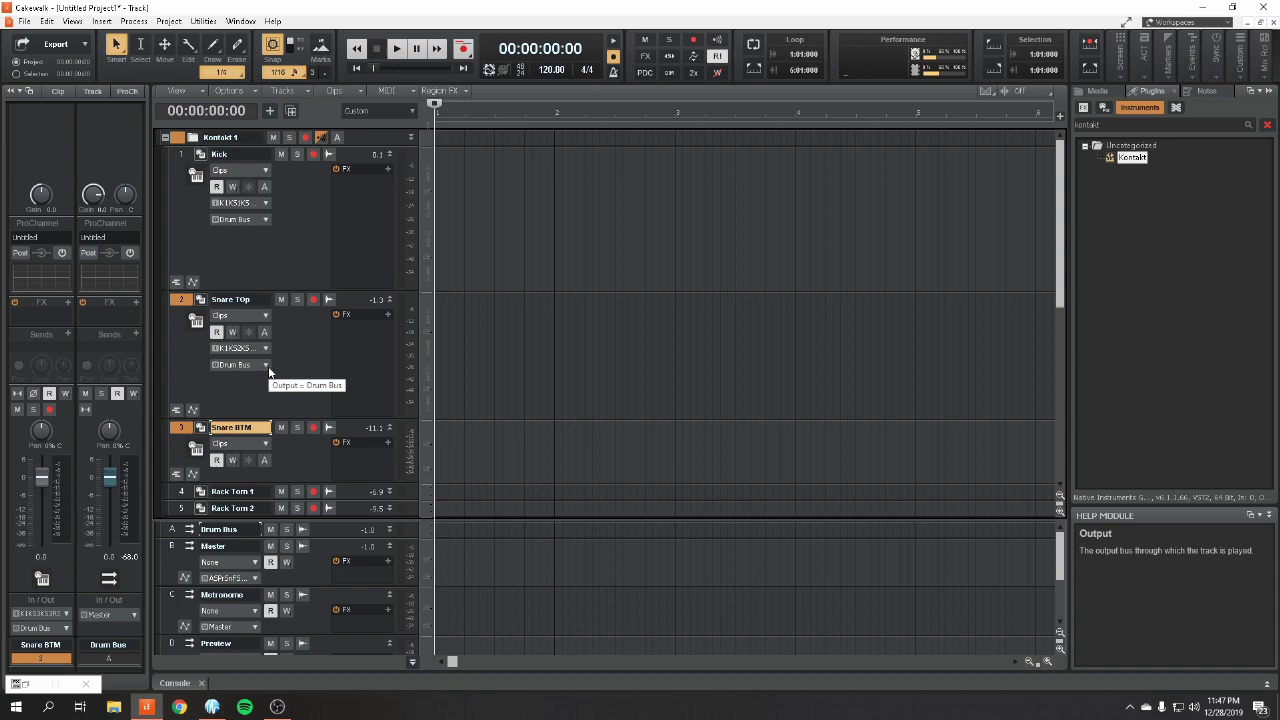
{"action": "left_click", "coordinate": [266, 366]}
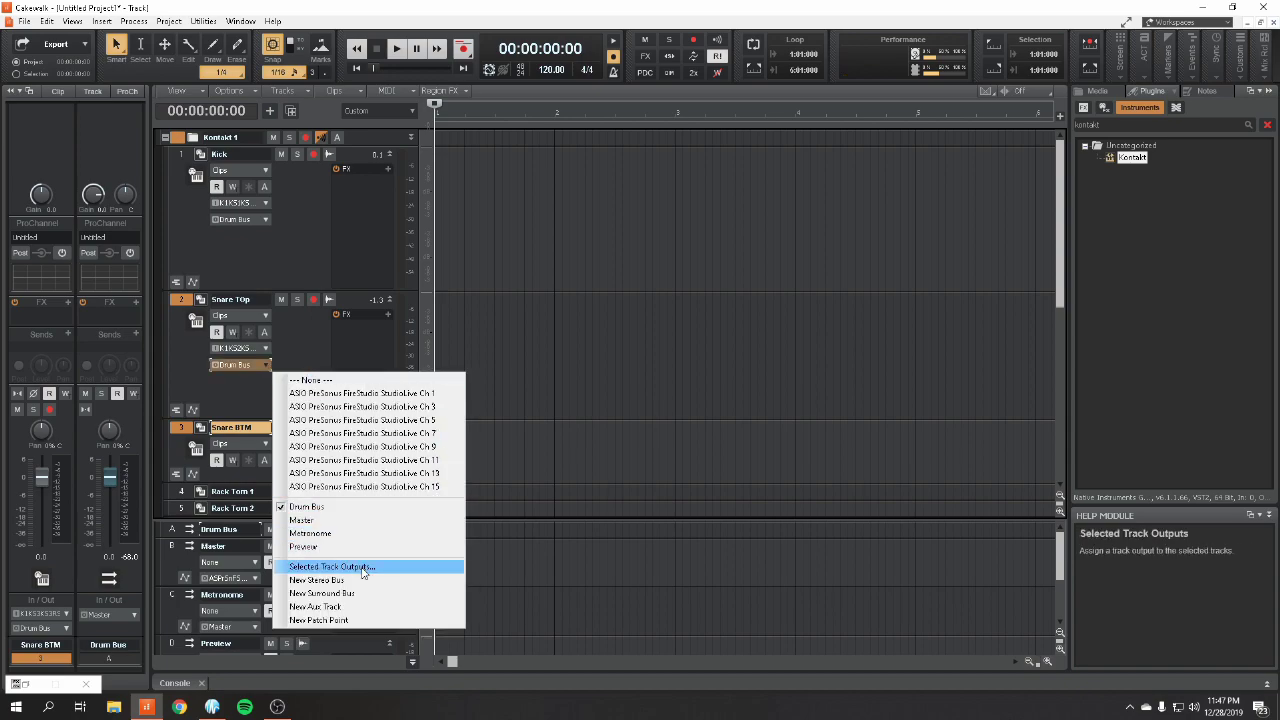
{"action": "left_click", "coordinate": [363, 606]}
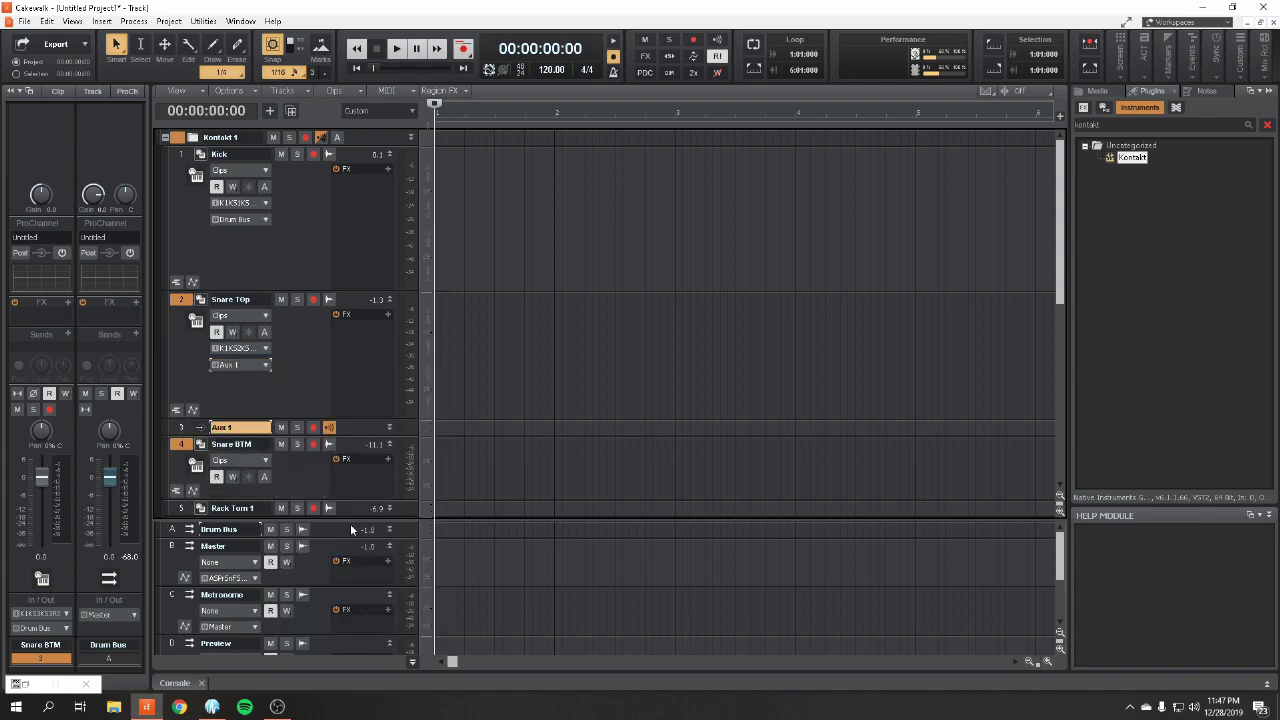
Step: Move the new aux track directly above Snare TOp and rename it as Snare AUX
{"action": "left_click_drag", "start_coordinate": [355, 427], "coordinate": [268, 299]}
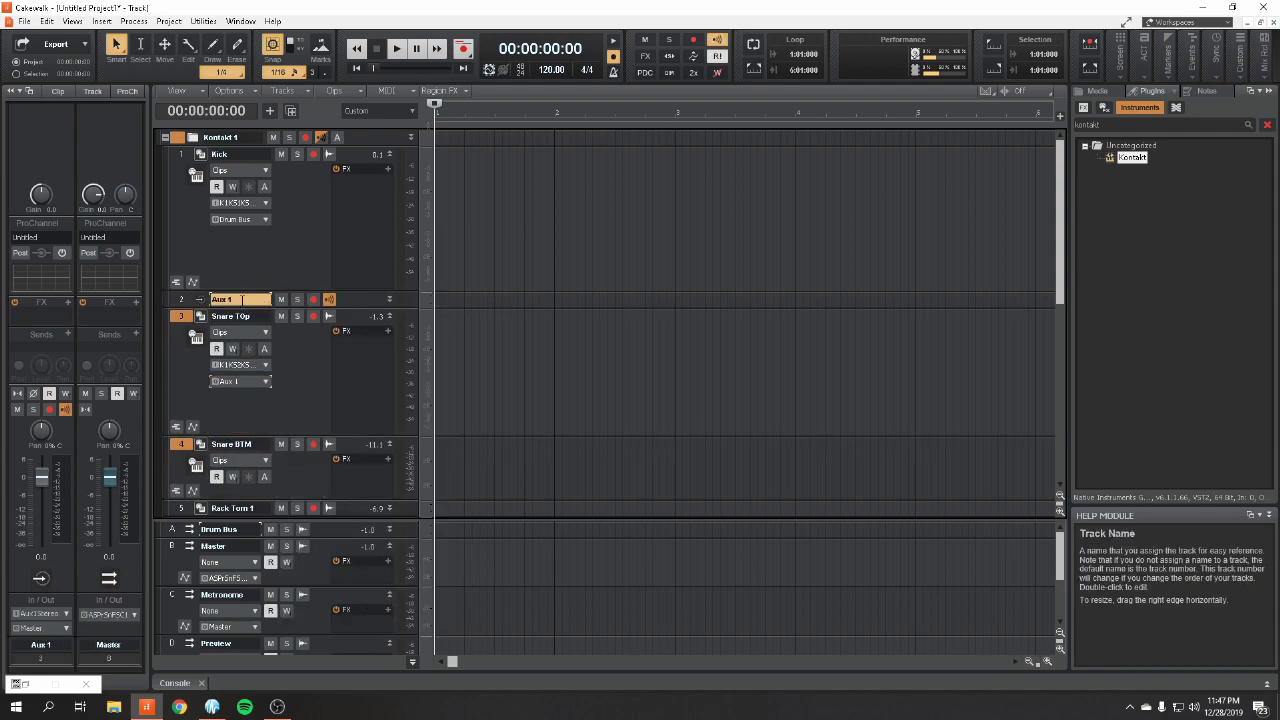
{"action": "double_click", "coordinate": [241, 299]}
{"action": "type", "text": "Snare AUX"}
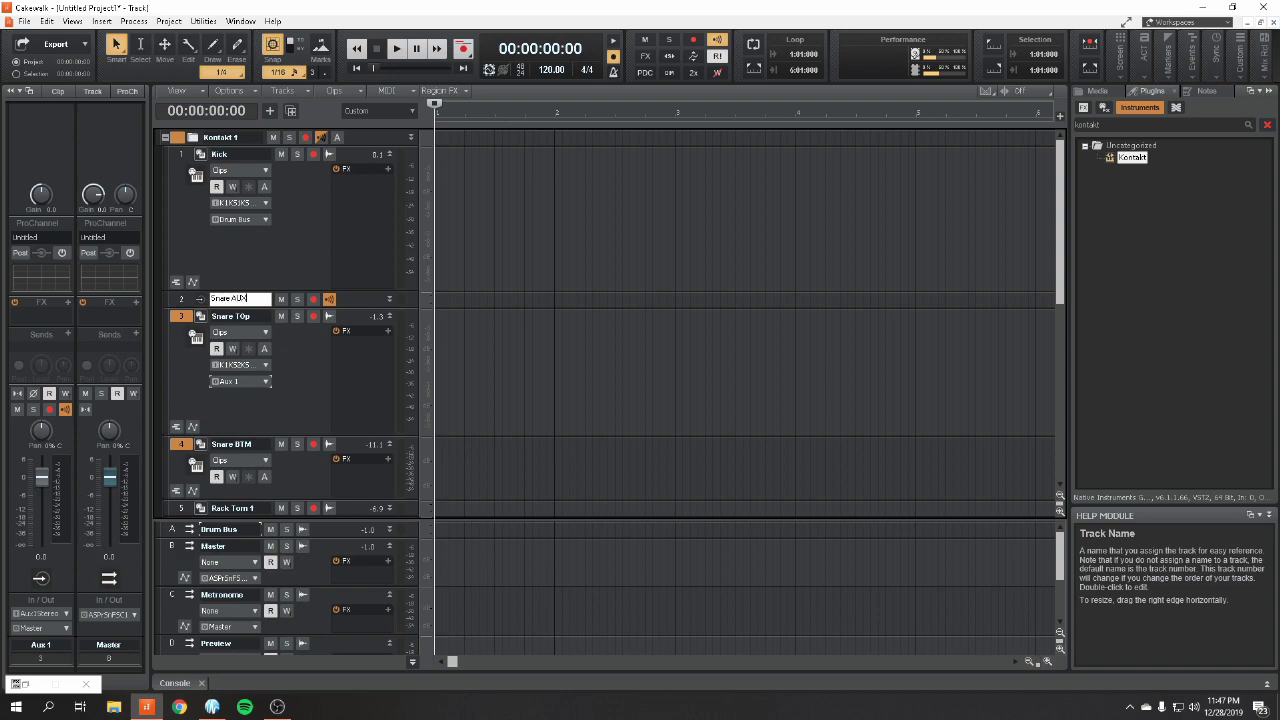
{"action": "key", "text": "Return"}
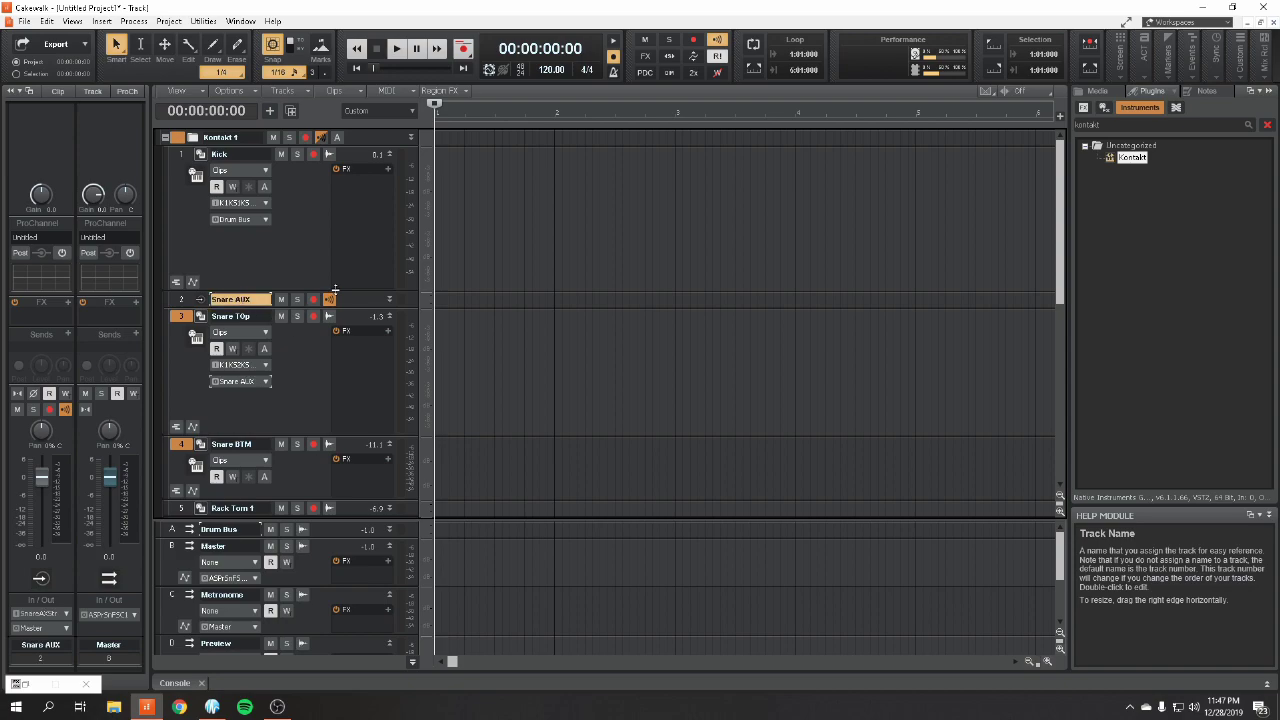
Step: Route the Snare AUX track's output to the Drum Bus and the Snare BTM track's output to Snare AUX
{"action": "left_click_drag", "start_coordinate": [349, 307], "coordinate": [345, 402]}
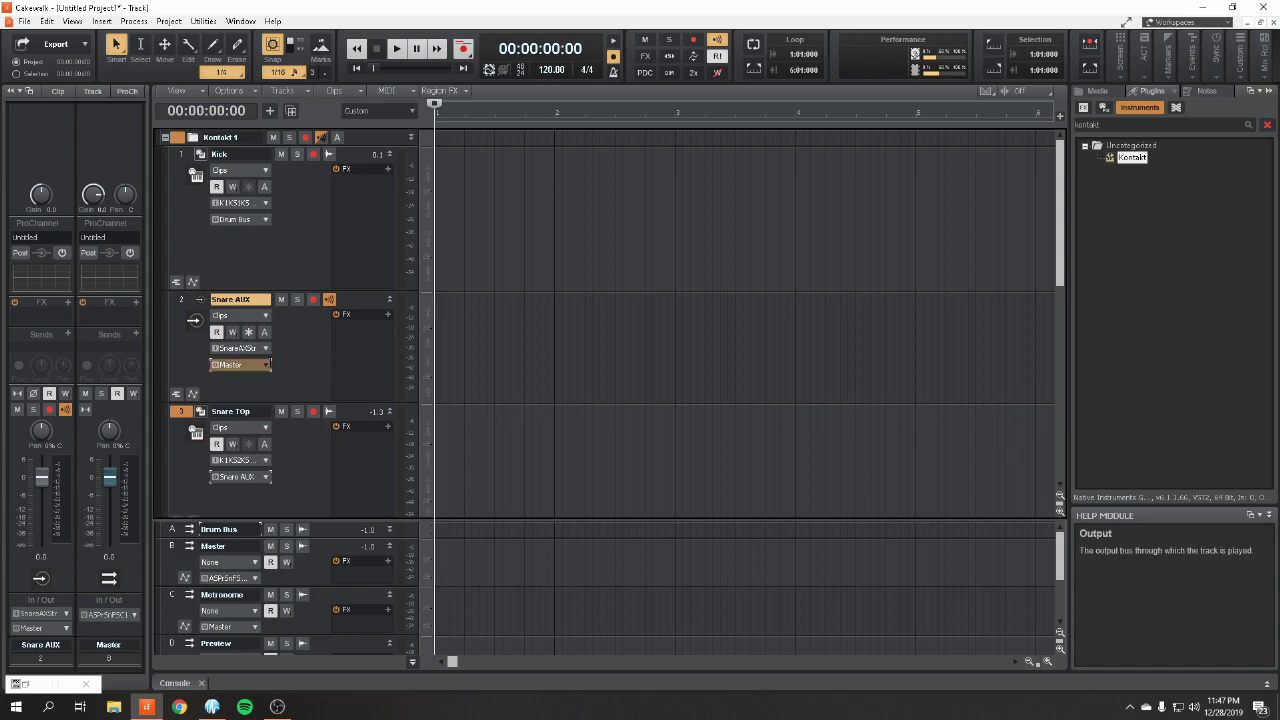
{"action": "left_click", "coordinate": [266, 365]}
{"action": "left_click", "coordinate": [359, 508]}
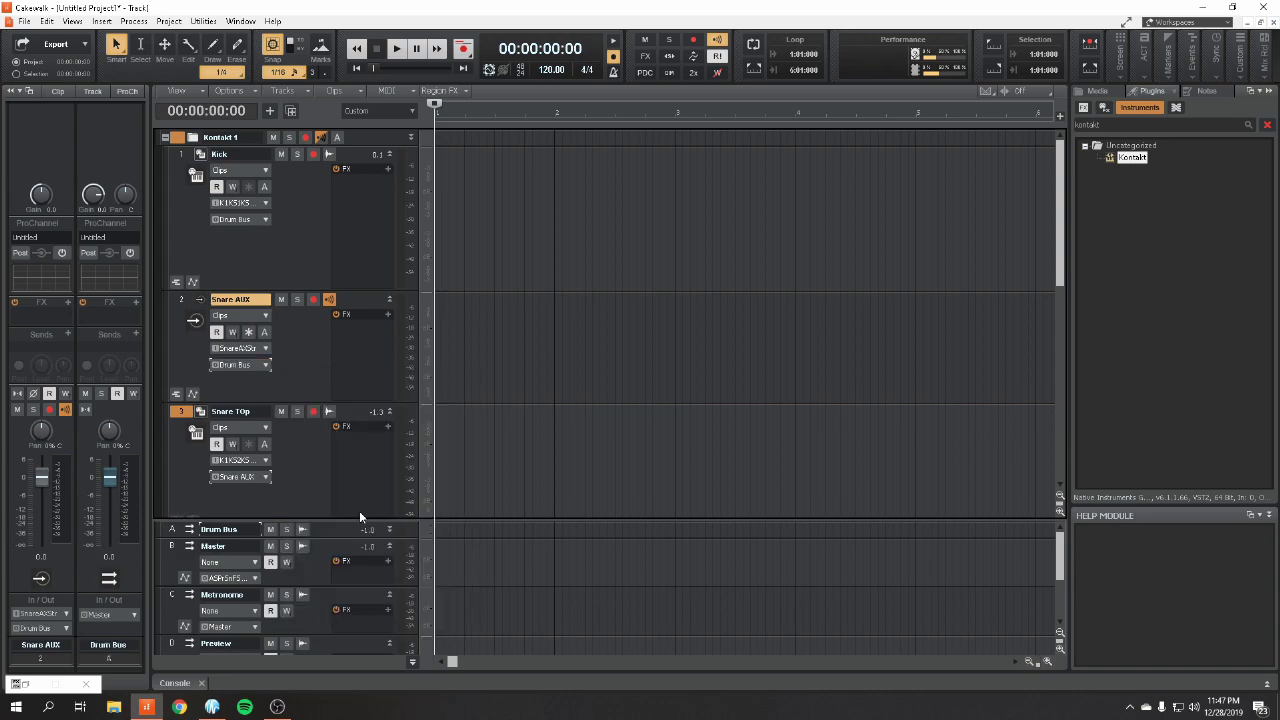
{"action": "scroll", "coordinate": [308, 337], "scroll_direction": "down", "scroll_amount": 5}
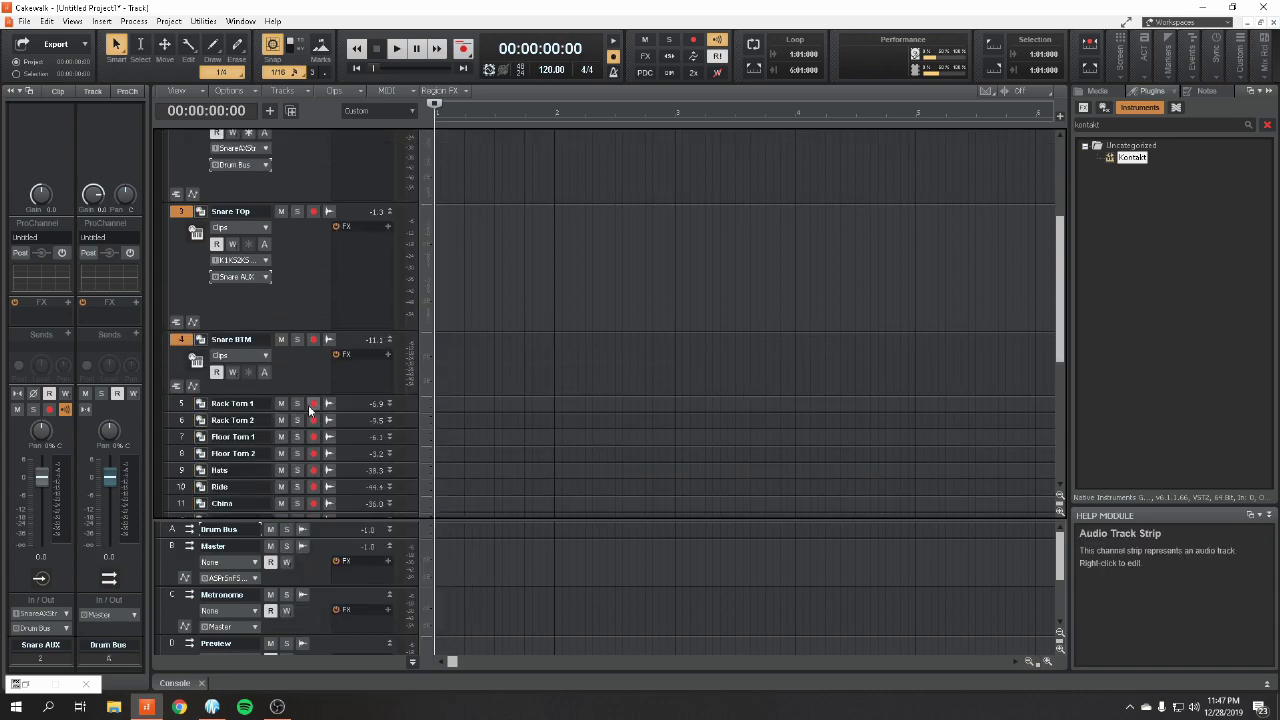
{"action": "left_click_drag", "start_coordinate": [315, 396], "coordinate": [308, 484]}
{"action": "left_click", "coordinate": [266, 404]}
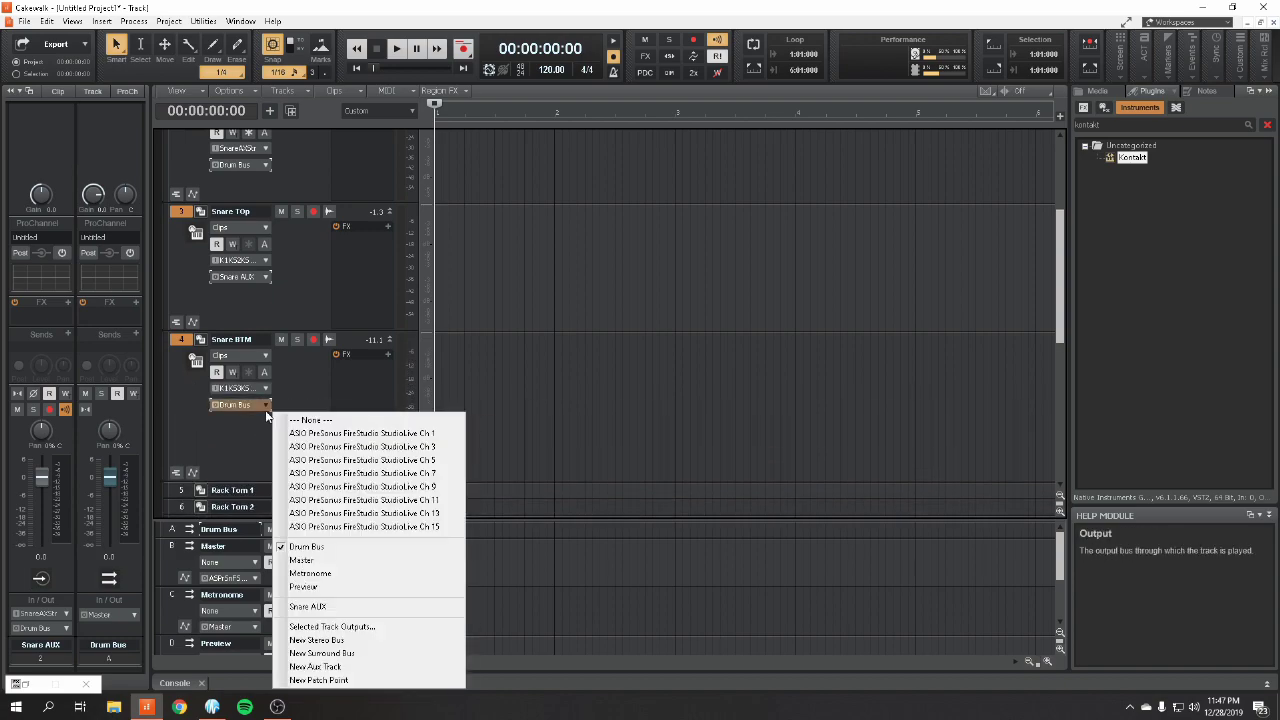
{"action": "left_click", "coordinate": [307, 606]}
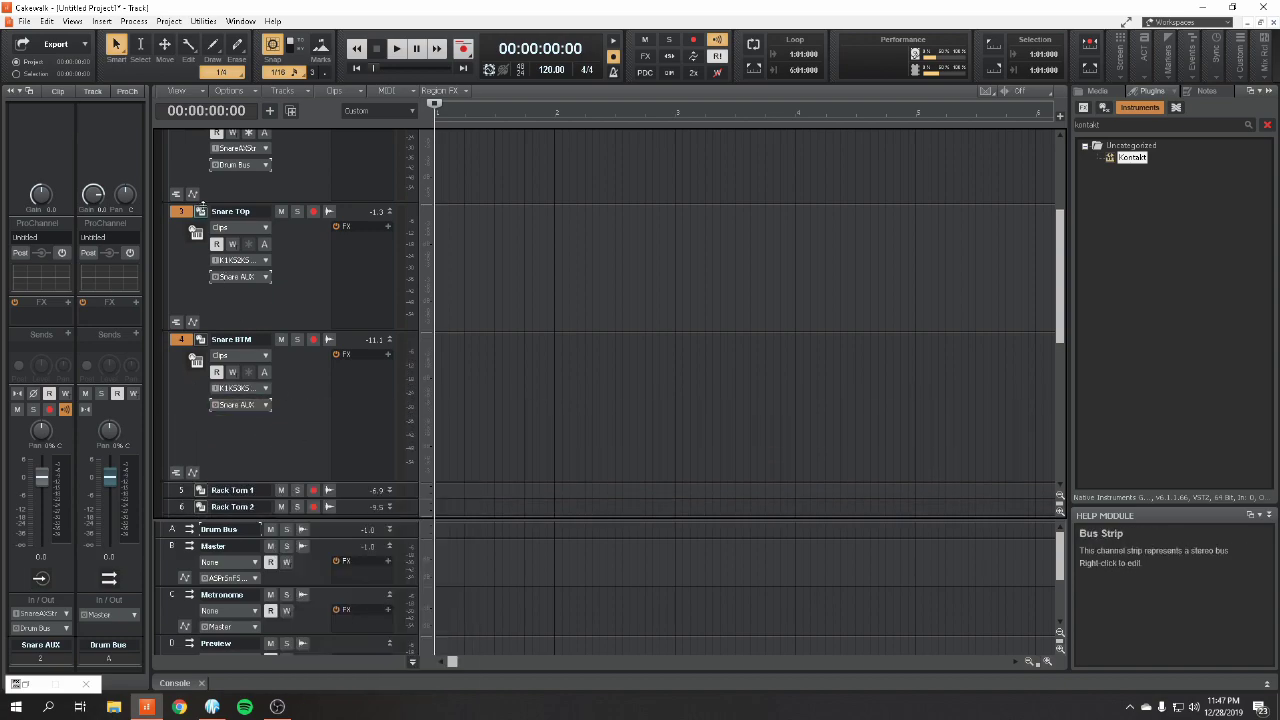
Step: Audition the snare in Kontakt while checking the Snare AUX and snare track meters, and minimize the Kontakt window
{"action": "left_click", "coordinate": [201, 212]}
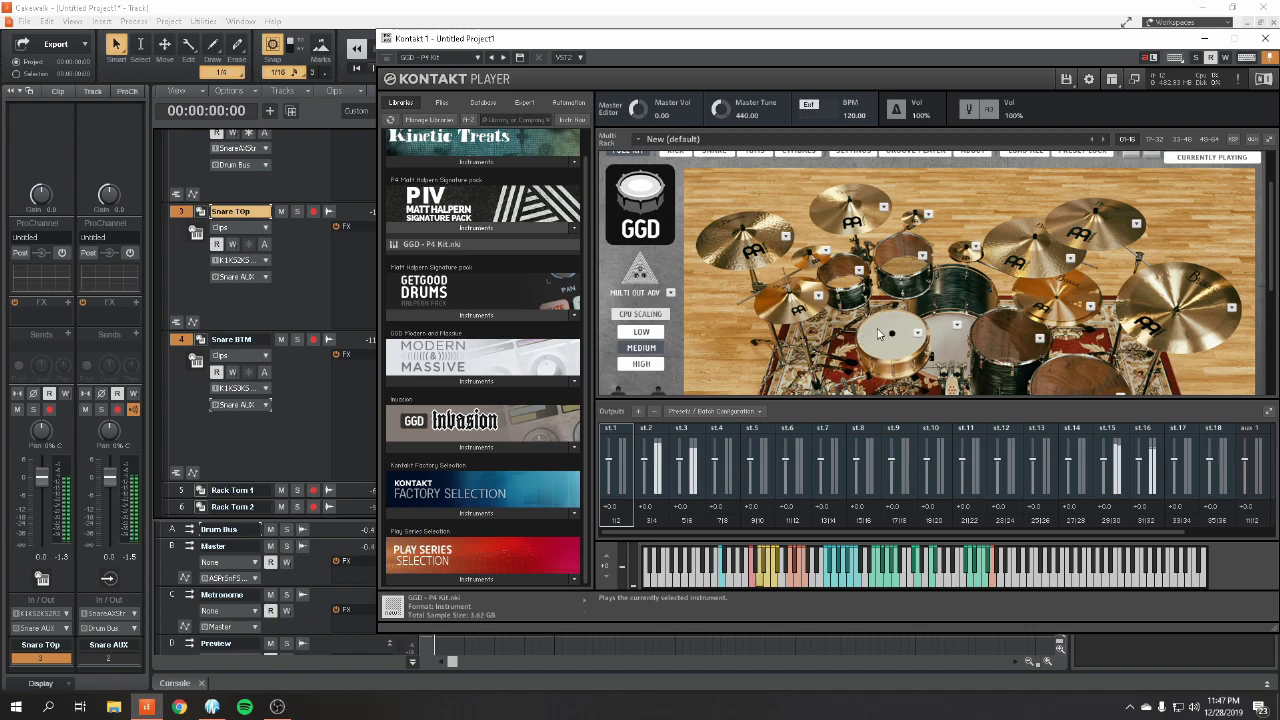
{"action": "left_click_drag", "start_coordinate": [654, 47], "coordinate": [854, 22]}
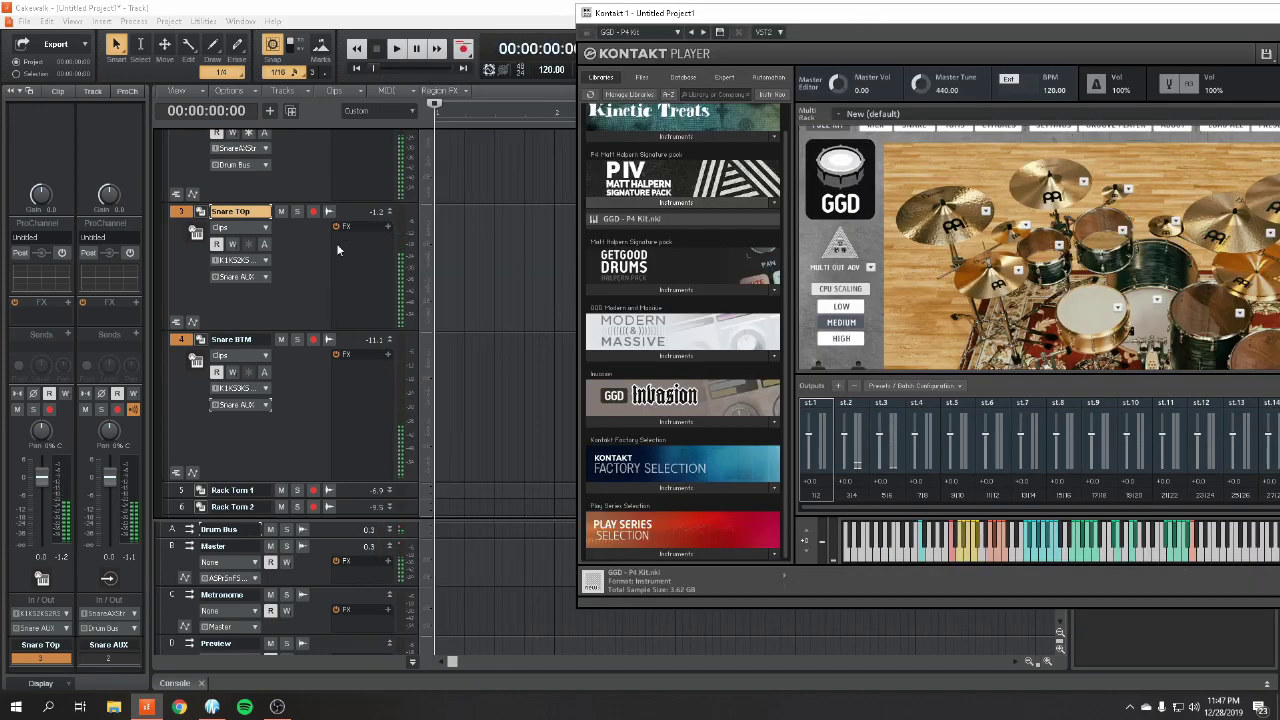
{"action": "scroll", "coordinate": [336, 243], "scroll_direction": "up", "scroll_amount": 3}
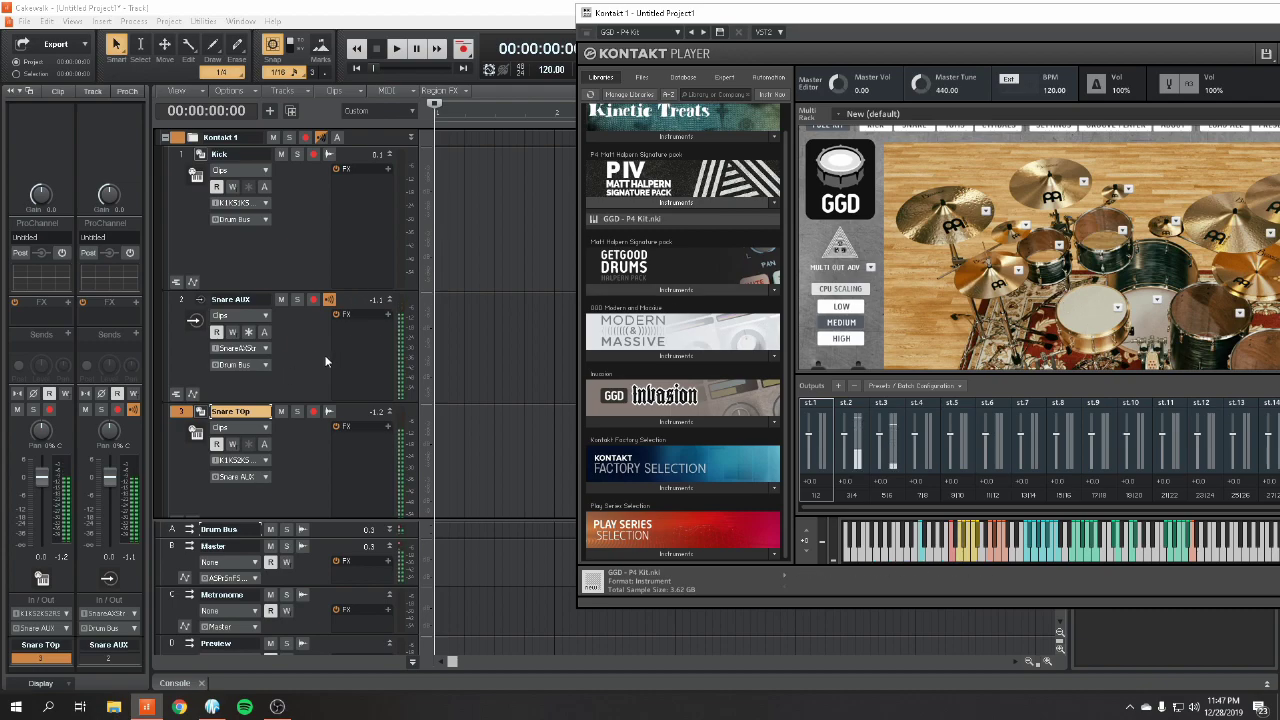
{"action": "left_click_drag", "start_coordinate": [1197, 16], "coordinate": [989, 29]}
{"action": "left_click", "coordinate": [1200, 24]}
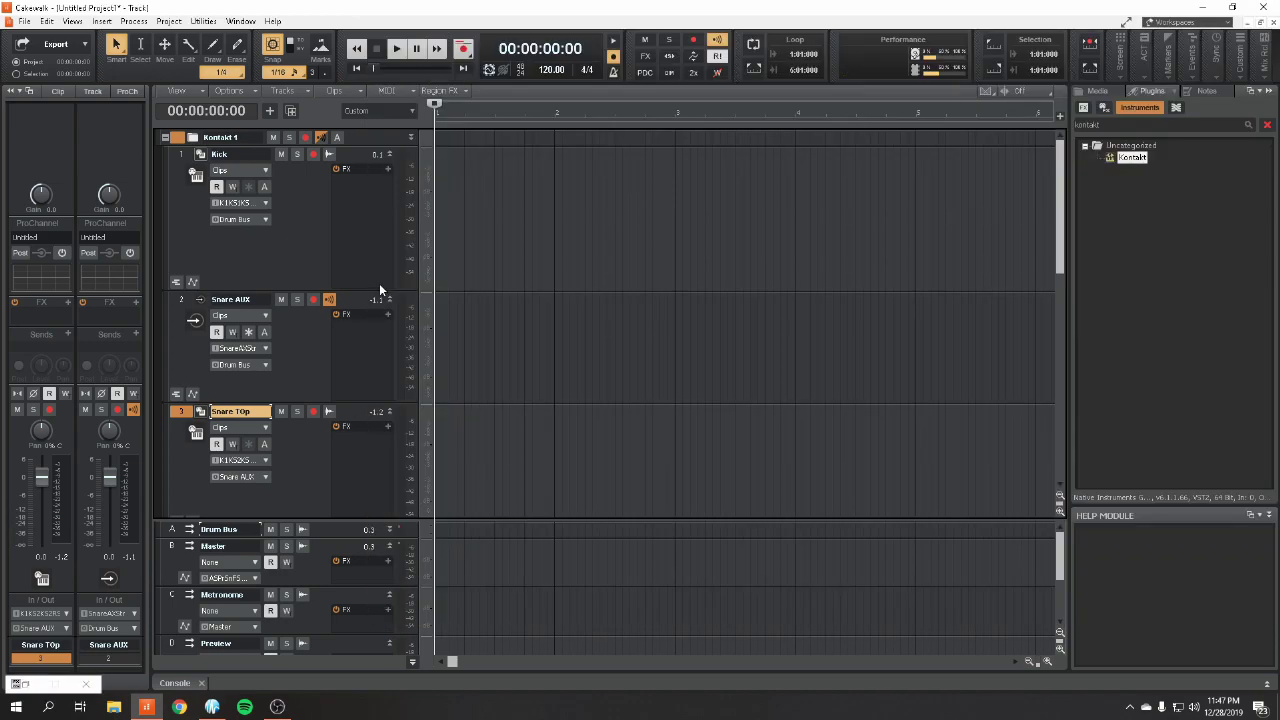
Step: Expand the Rack Tom 1 track and route its output to a new aux track
{"action": "scroll", "coordinate": [300, 318], "scroll_direction": "down", "scroll_amount": 8}
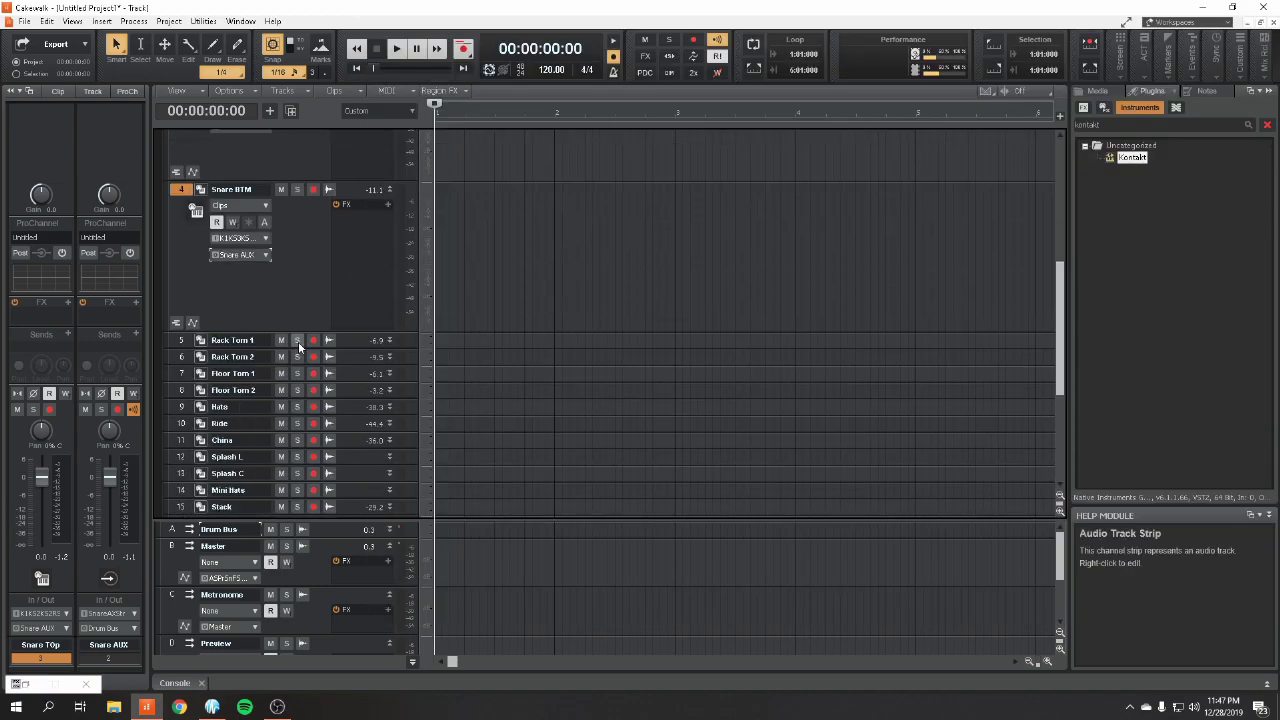
{"action": "scroll", "coordinate": [298, 347], "scroll_direction": "down", "scroll_amount": 3}
{"action": "left_click_drag", "start_coordinate": [346, 250], "coordinate": [331, 345]}
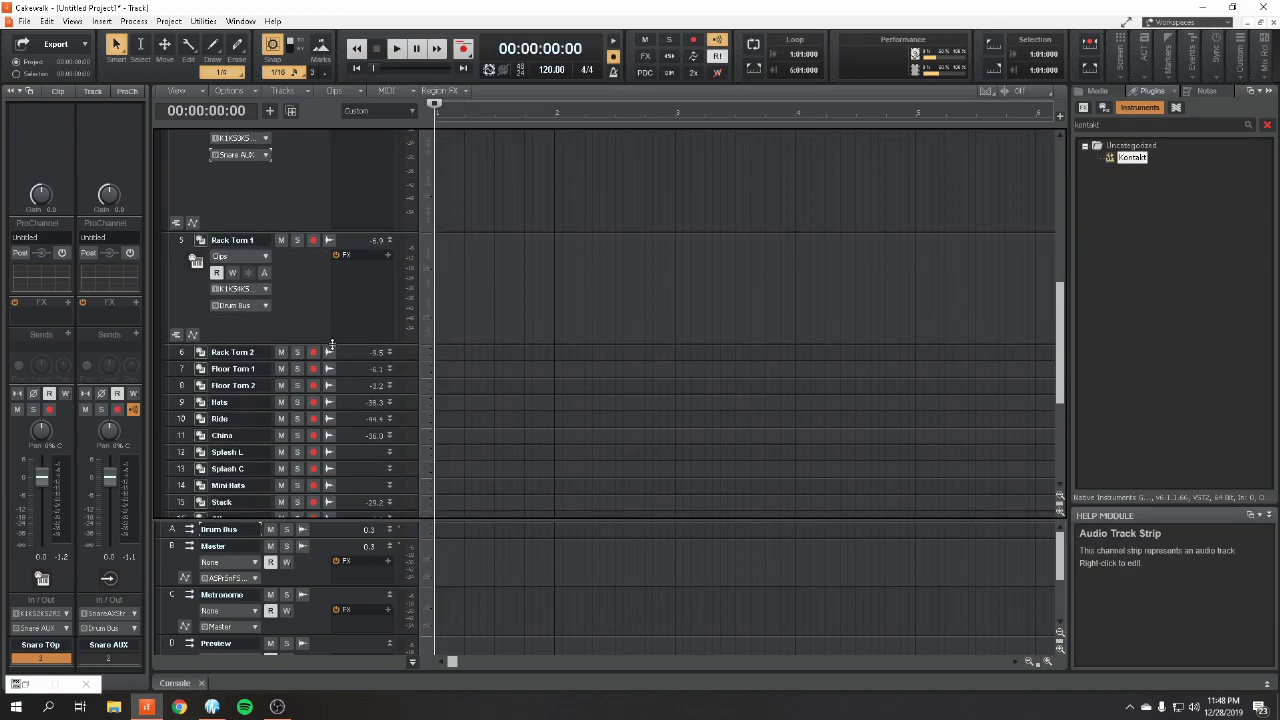
{"action": "left_click", "coordinate": [264, 306]}
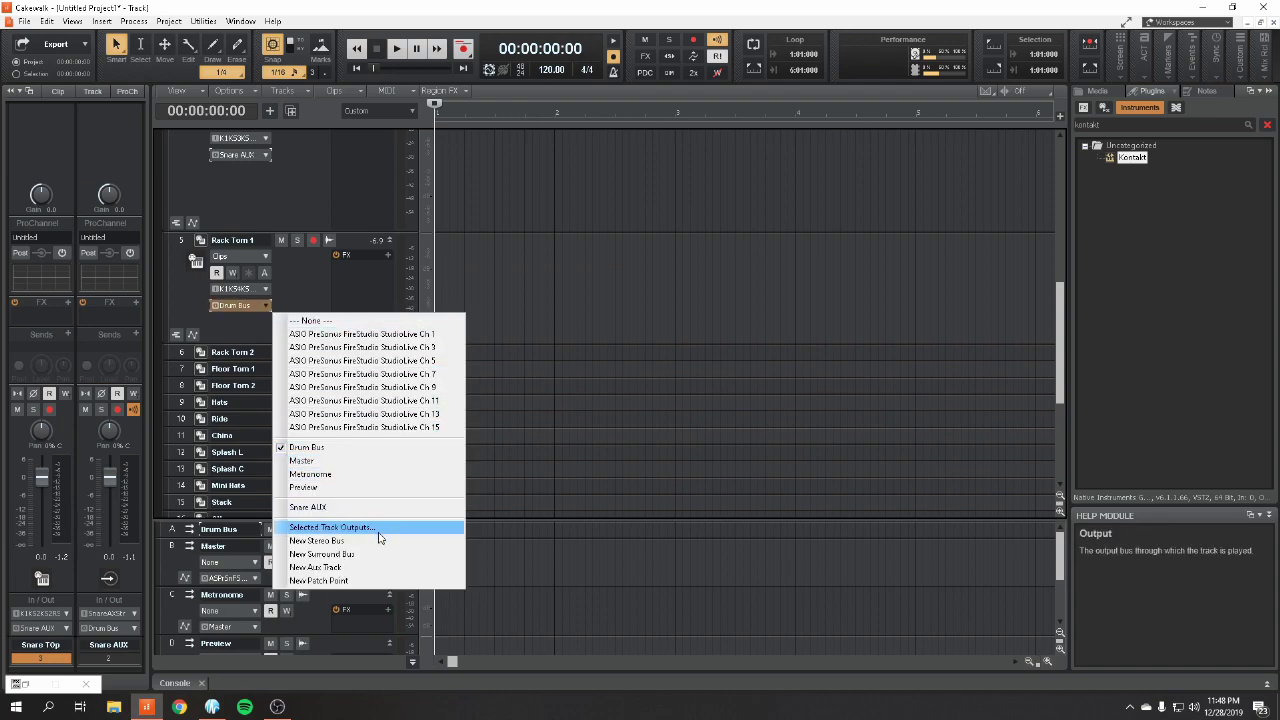
{"action": "left_click", "coordinate": [383, 567]}
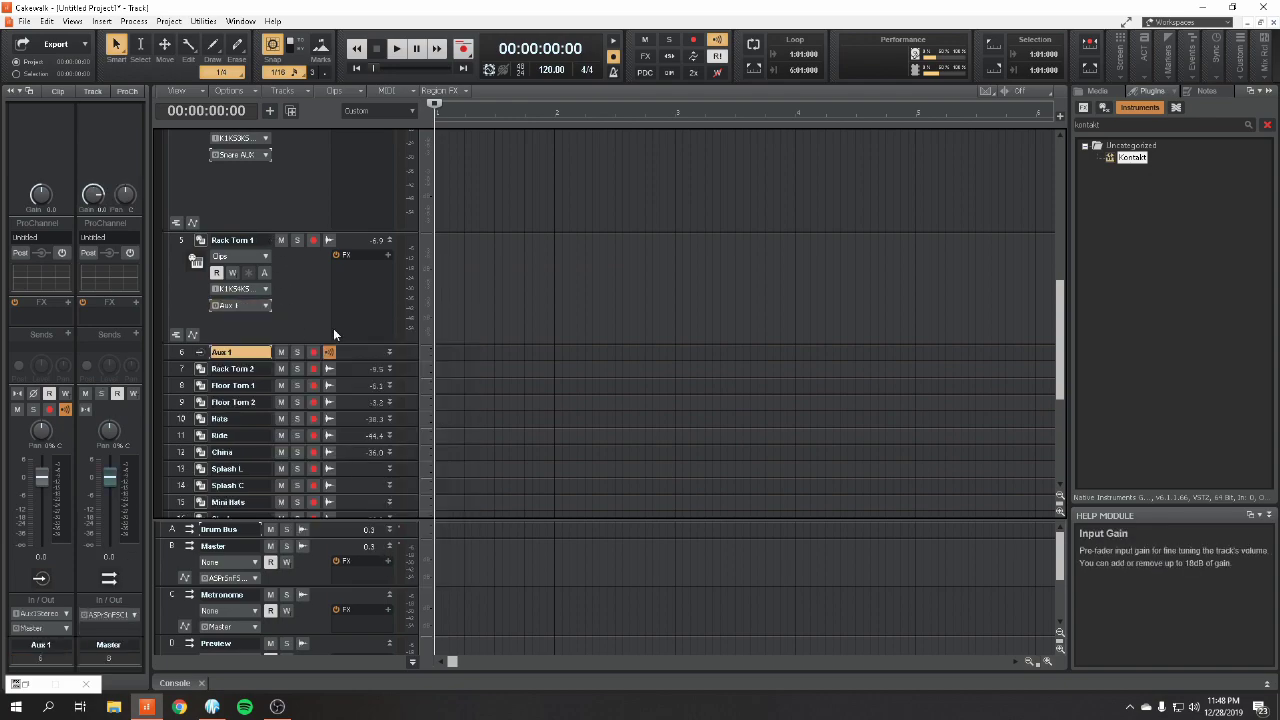
Step: Move the new aux track directly above Rack Tom 1 and rename it as Tom AUX
{"action": "left_click_drag", "start_coordinate": [346, 354], "coordinate": [295, 243]}
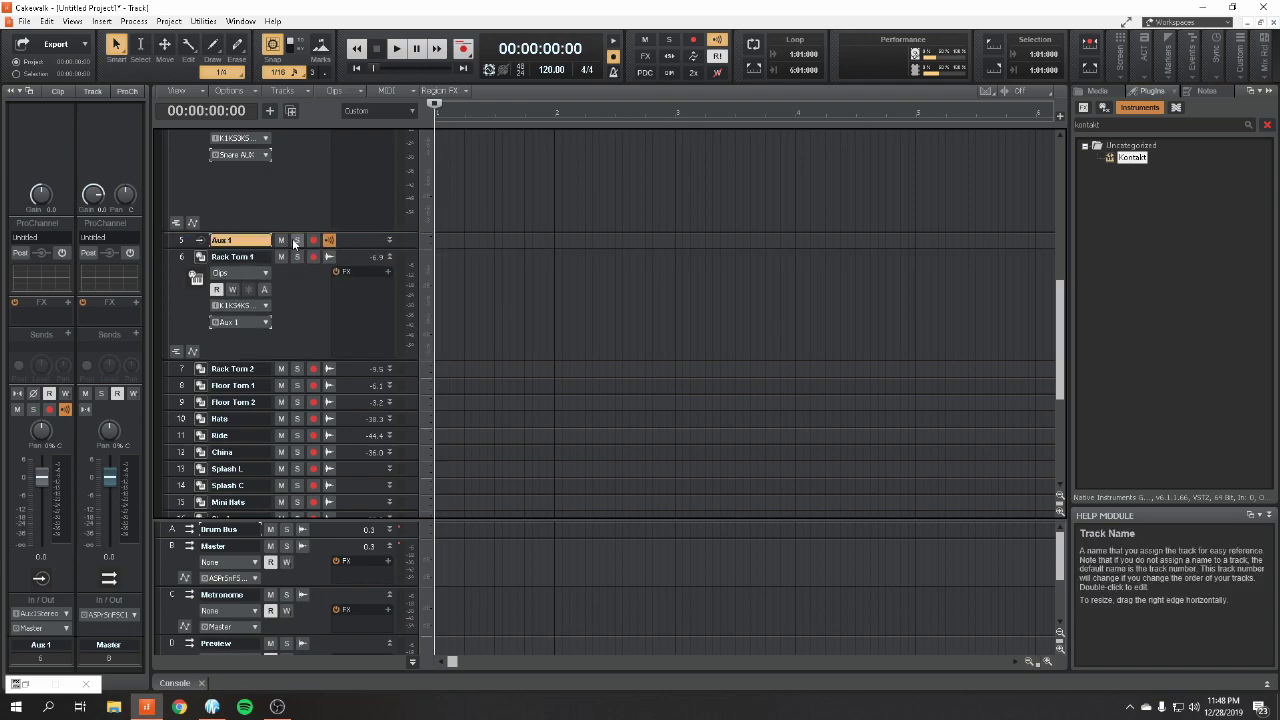
{"action": "double_click", "coordinate": [237, 240]}
{"action": "type", "text": "Tom AUX"}
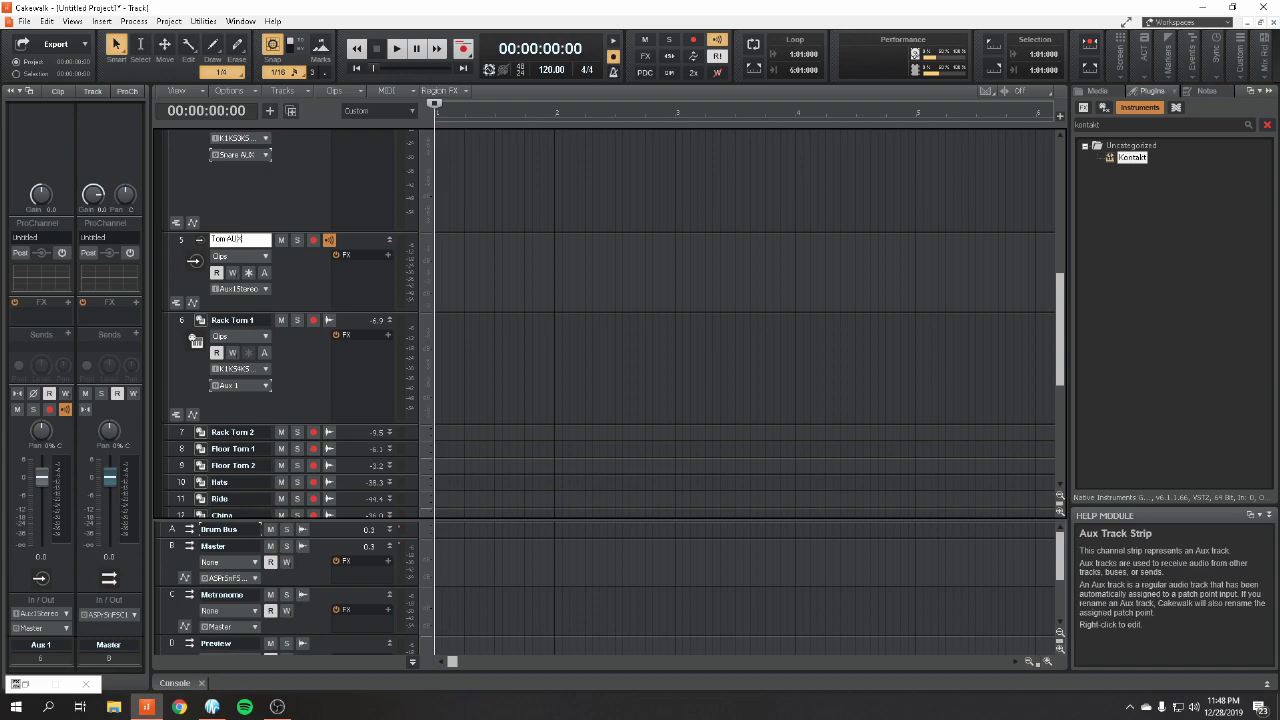
{"action": "key", "text": "Return"}
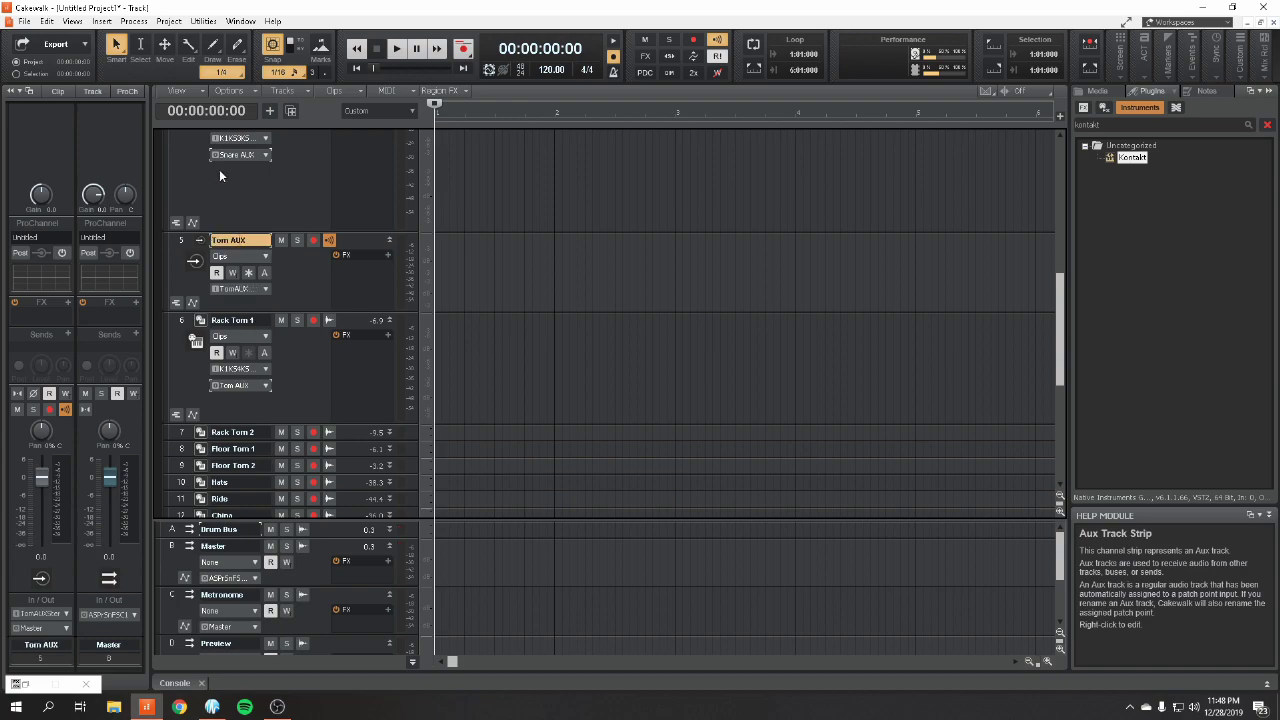
Step: Expand the Tom AUX track and route its output to the Drum Bus
{"action": "left_click", "coordinate": [265, 289]}
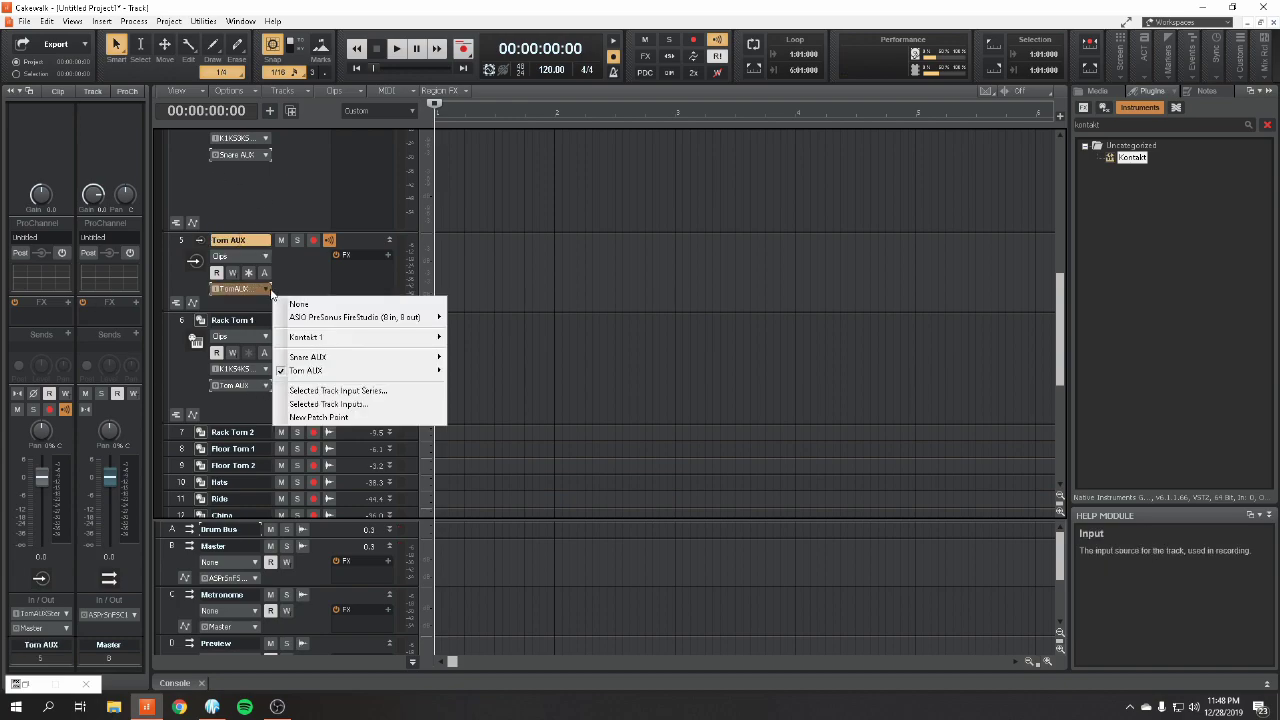
{"action": "left_click", "coordinate": [298, 272]}
{"action": "left_click_drag", "start_coordinate": [300, 311], "coordinate": [300, 374]}
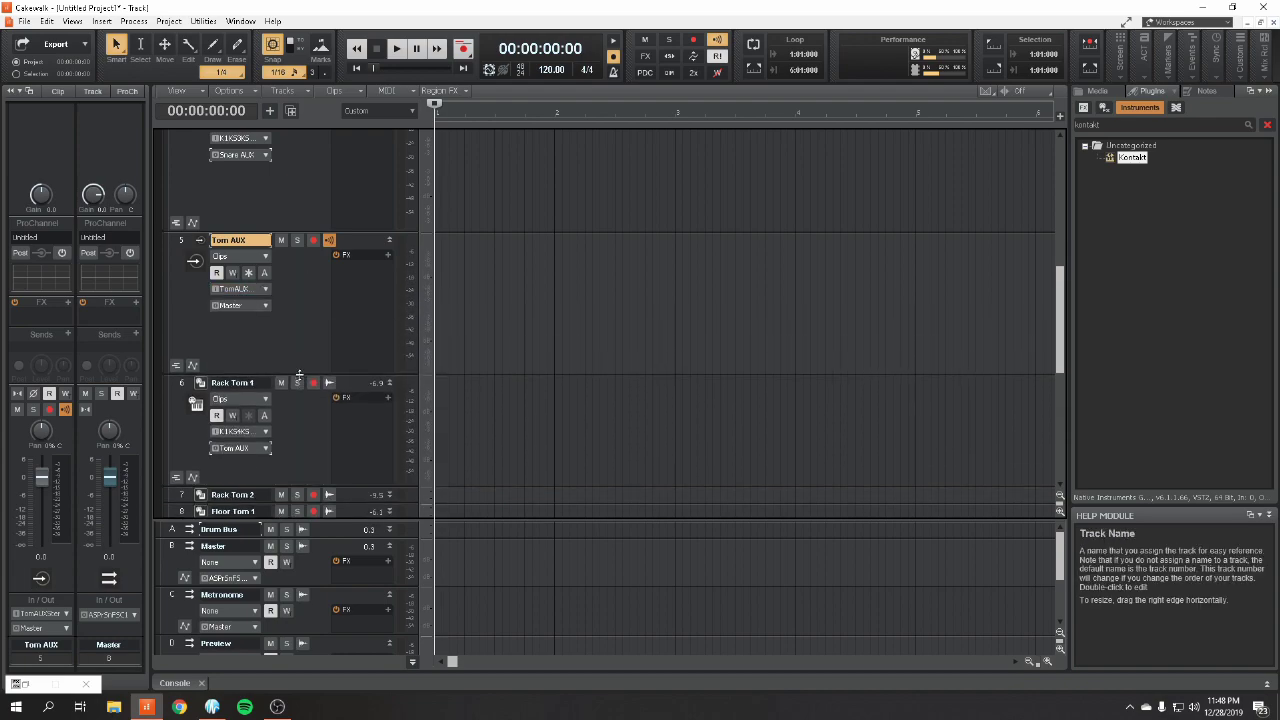
{"action": "left_click", "coordinate": [266, 305]}
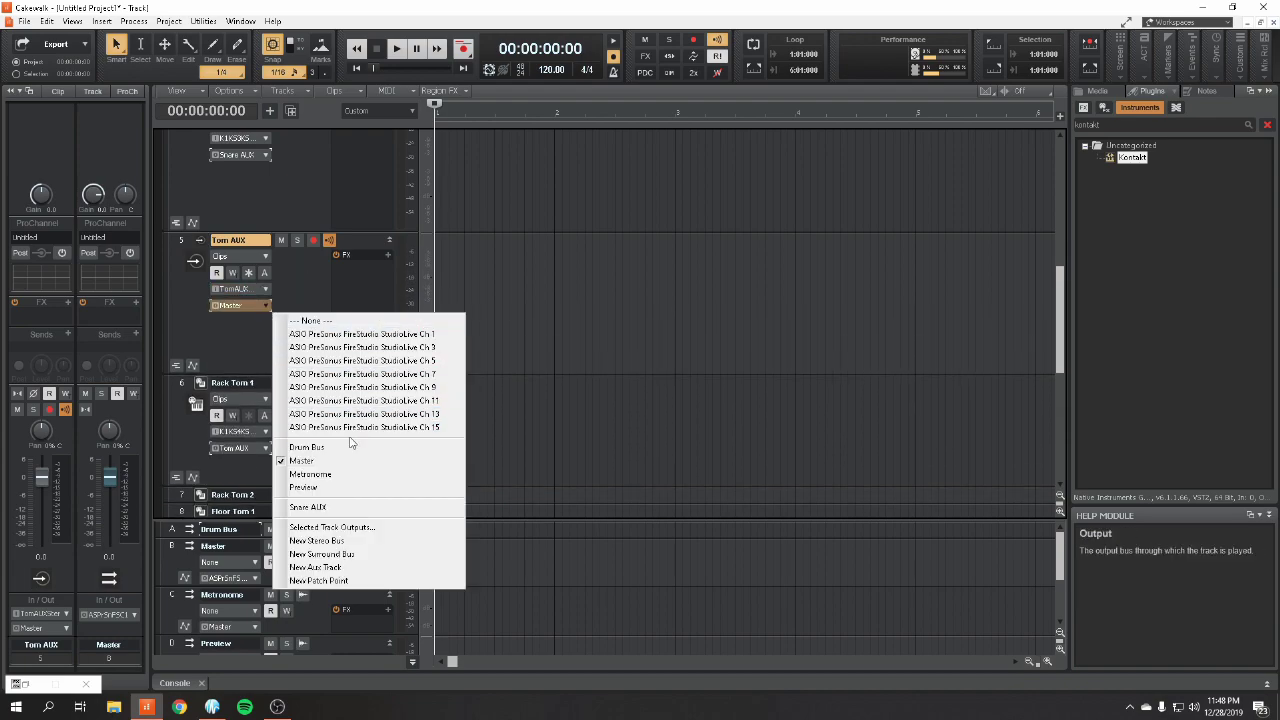
{"action": "left_click", "coordinate": [349, 446]}
Step: Expand the Rack Tom 2 track and route its output to Tom AUX
{"action": "scroll", "coordinate": [309, 321], "scroll_direction": "down", "scroll_amount": 2}
{"action": "scroll", "coordinate": [309, 321], "scroll_direction": "down", "scroll_amount": 2}
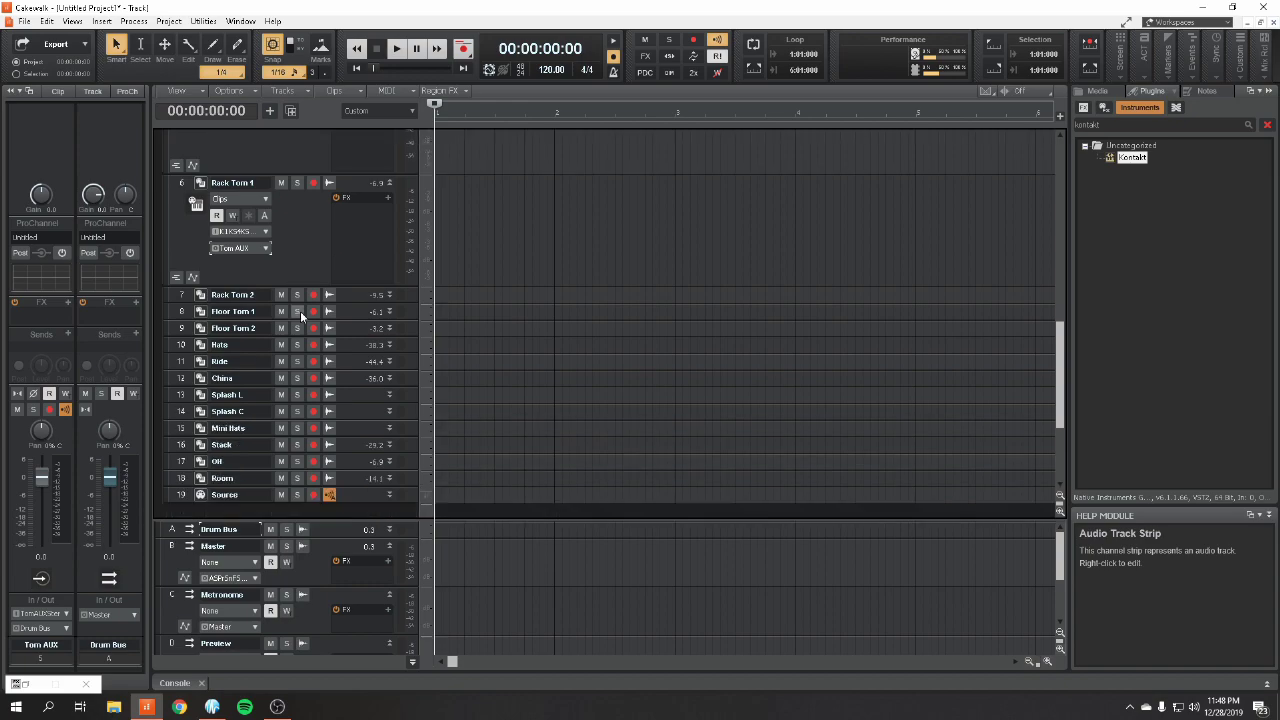
{"action": "left_click_drag", "start_coordinate": [355, 302], "coordinate": [355, 372]}
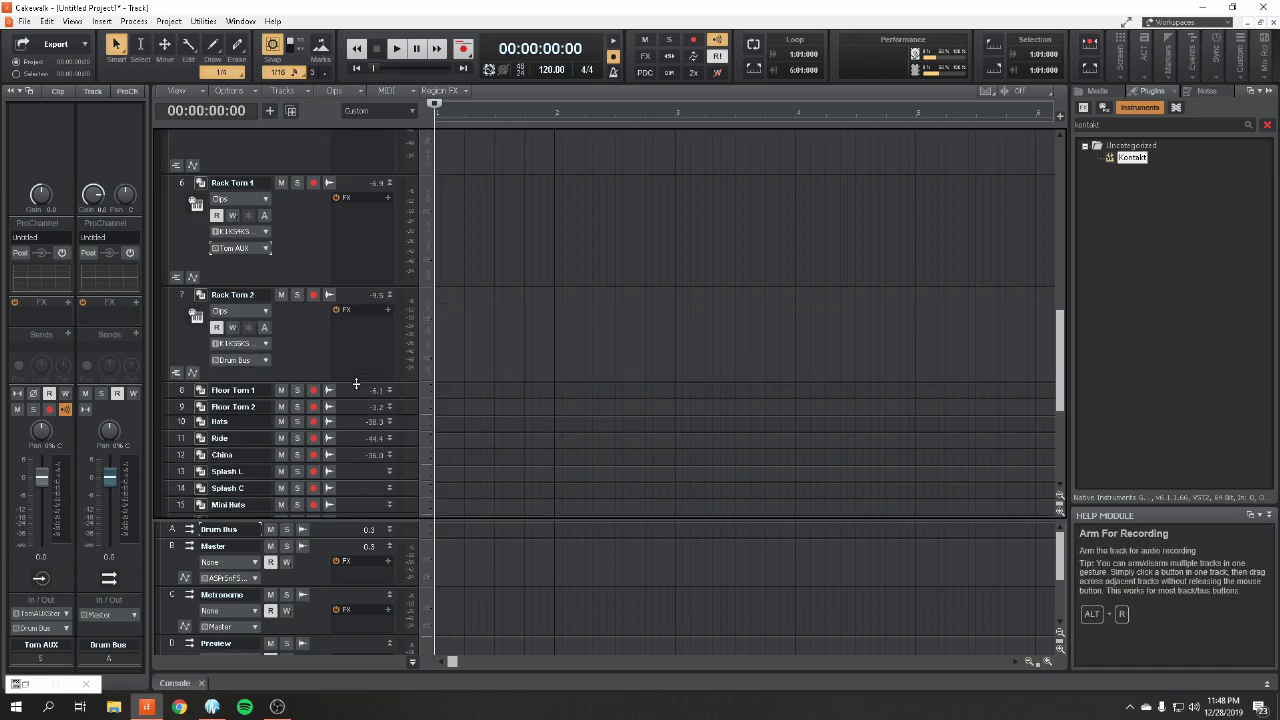
{"action": "left_click", "coordinate": [266, 360]}
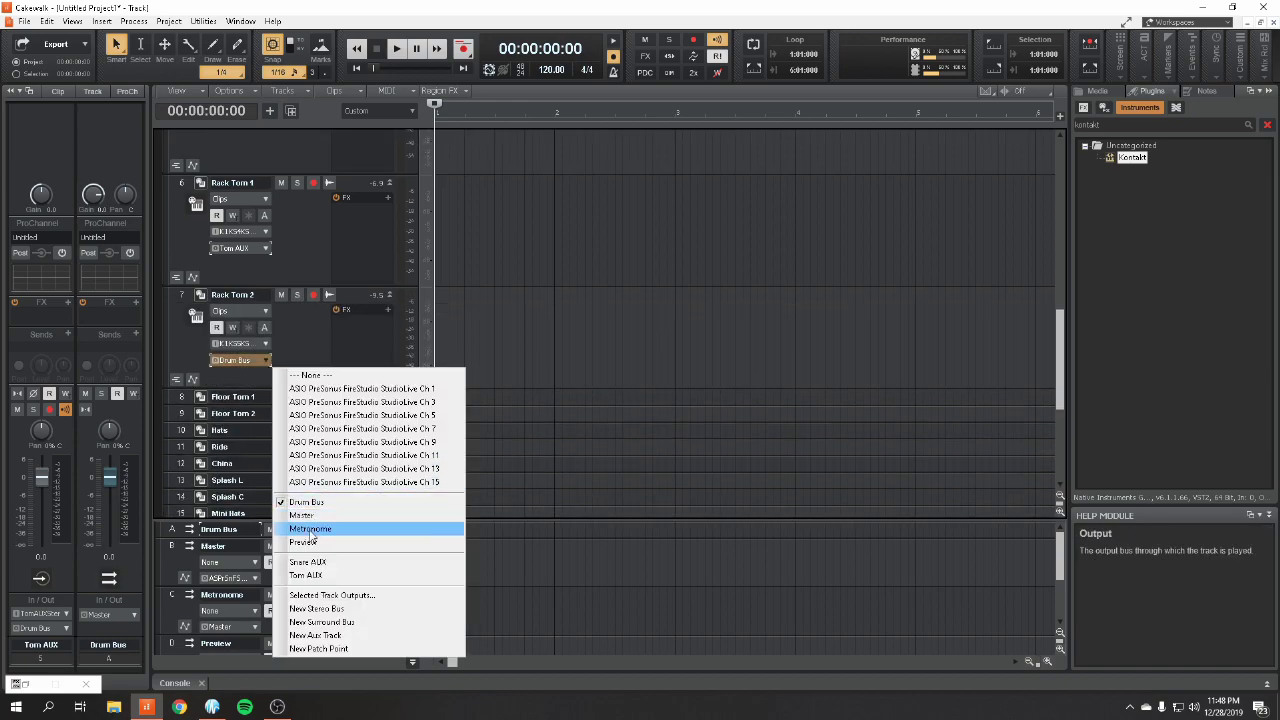
{"action": "left_click", "coordinate": [306, 575]}
Step: Expand the Floor Tom 1 and Floor Tom 2 tracks and route both outputs to Tom AUX
{"action": "left_click_drag", "start_coordinate": [356, 405], "coordinate": [356, 515]}
{"action": "left_click", "coordinate": [266, 462]}
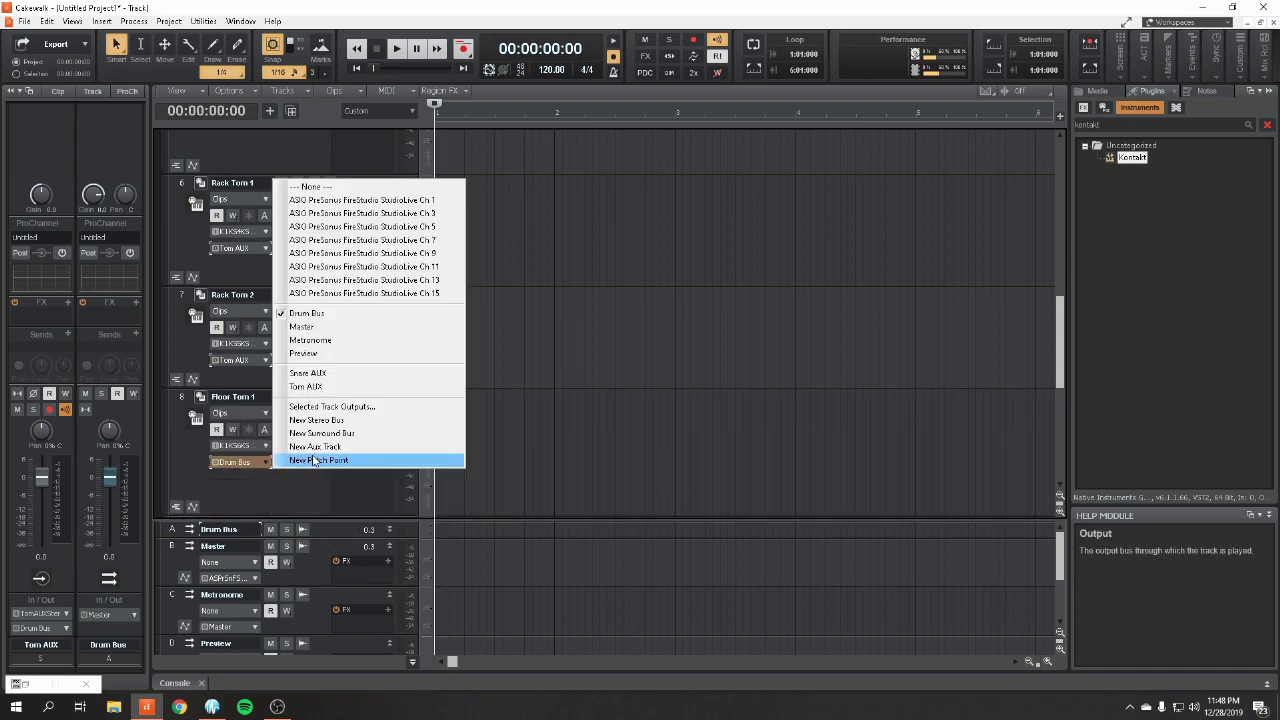
{"action": "left_click", "coordinate": [330, 386]}
{"action": "scroll", "coordinate": [340, 392], "scroll_direction": "down", "scroll_amount": 3}
{"action": "left_click_drag", "start_coordinate": [353, 384], "coordinate": [353, 515]}
{"action": "left_click", "coordinate": [268, 443]}
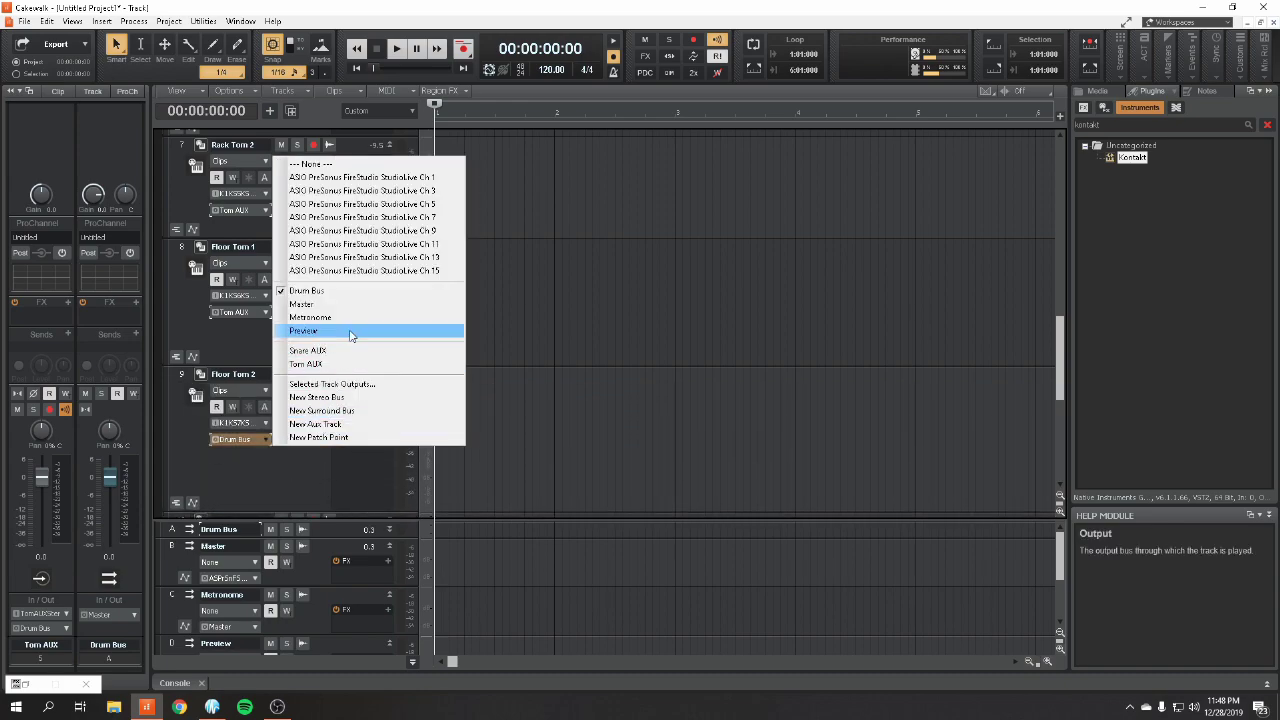
{"action": "left_click", "coordinate": [359, 366]}
Step: Bring up Kontakt from the Hats track and audition several drums and cymbals while checking their separate output meters
{"action": "scroll", "coordinate": [330, 380], "scroll_direction": "down", "scroll_amount": 2}
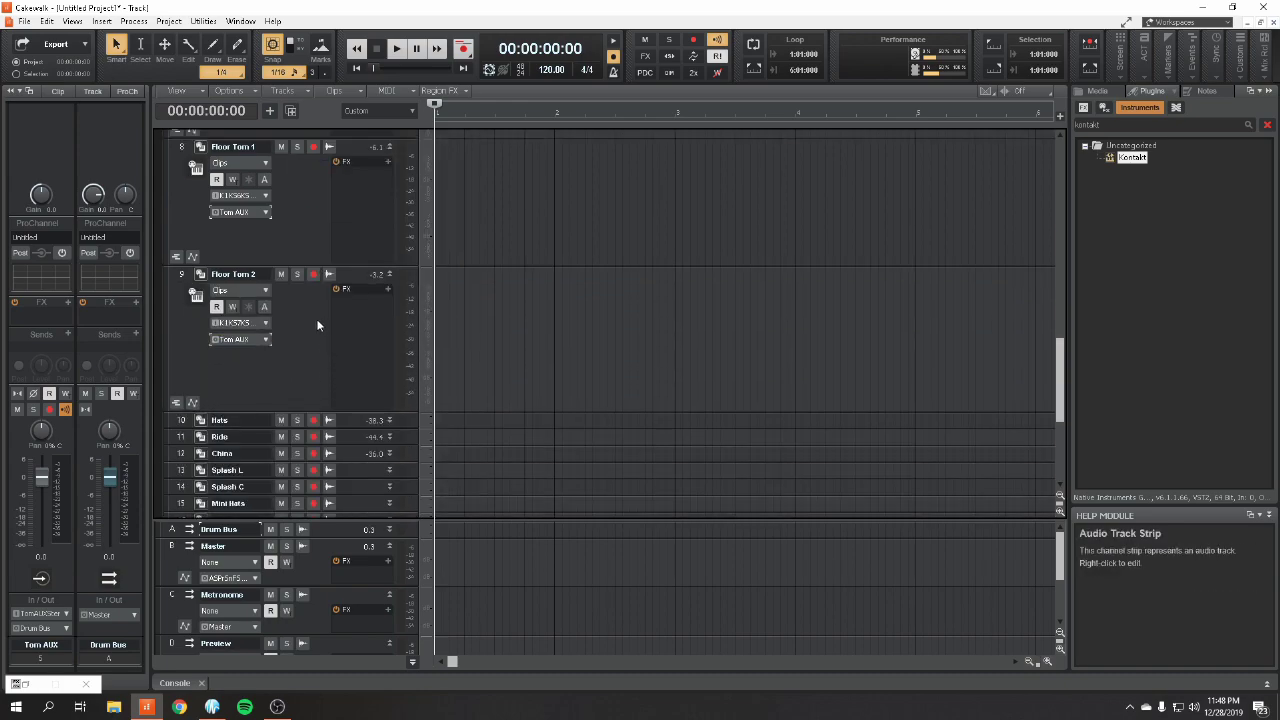
{"action": "scroll", "coordinate": [314, 323], "scroll_direction": "down", "scroll_amount": 3}
{"action": "left_click", "coordinate": [201, 270]}
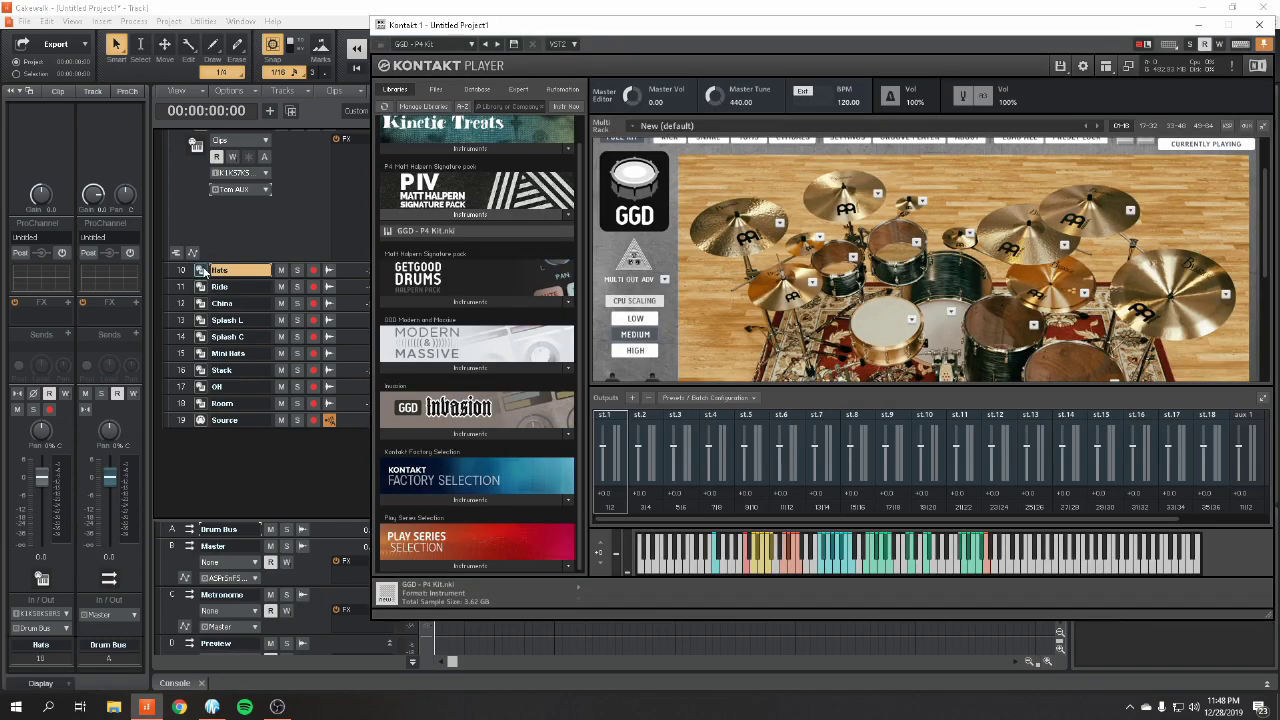
{"action": "left_click", "coordinate": [725, 235]}
{"action": "left_click", "coordinate": [808, 291]}
{"action": "left_click", "coordinate": [836, 260]}
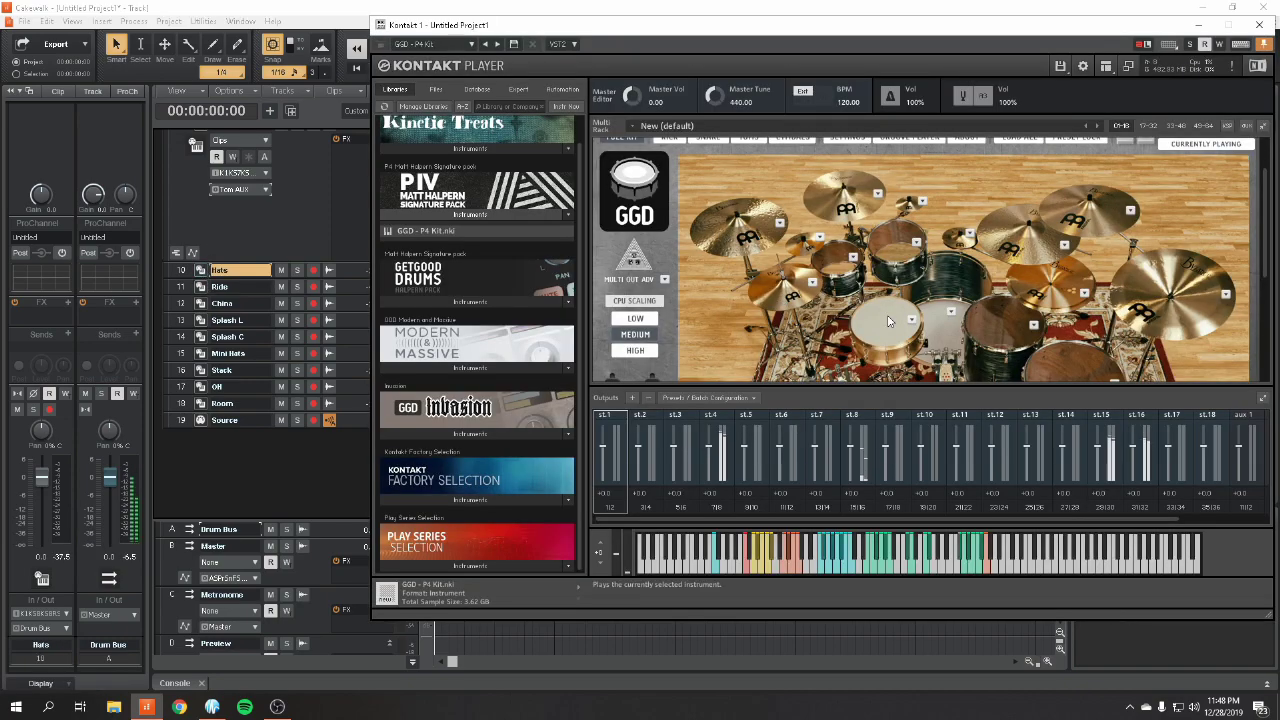
{"action": "left_click", "coordinate": [888, 322]}
{"action": "left_click", "coordinate": [897, 255]}
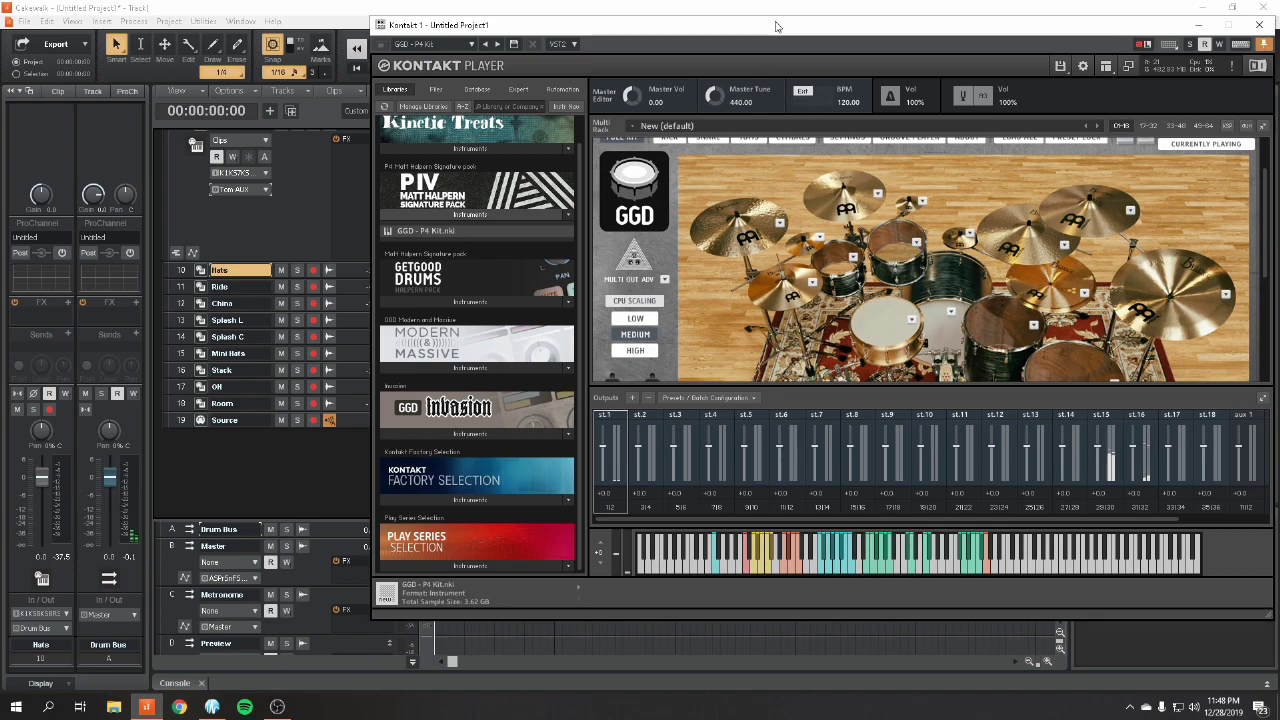
{"action": "left_click_drag", "start_coordinate": [775, 22], "coordinate": [897, 15]}
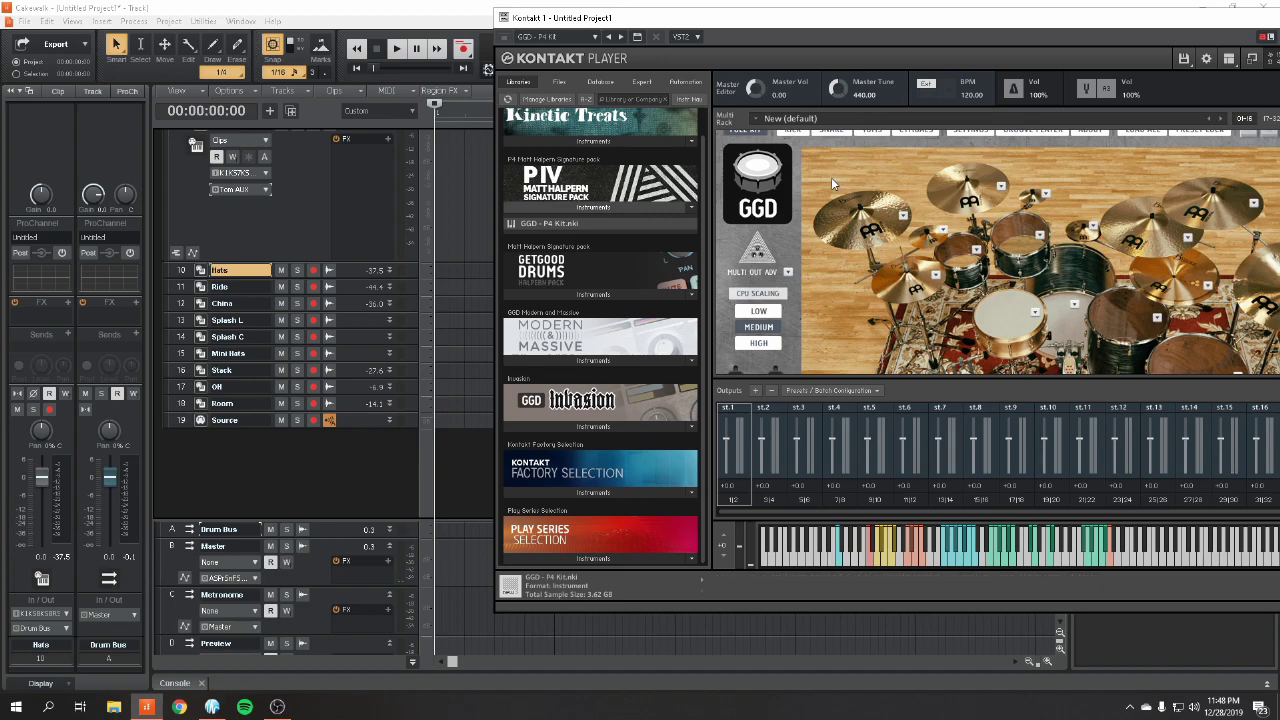
Step: Select the Source MIDI track and minimize the Kontakt window
{"action": "left_click", "coordinate": [187, 425]}
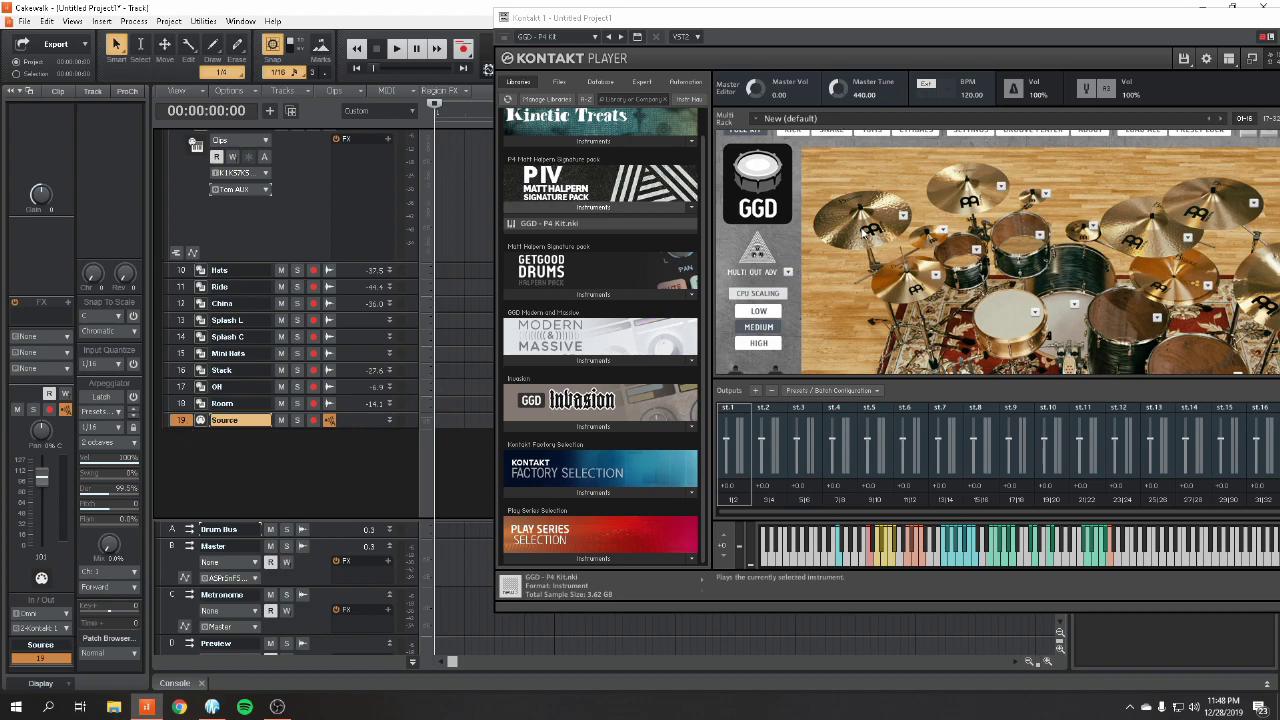
{"action": "scroll", "coordinate": [930, 262], "scroll_direction": "up", "scroll_amount": 1}
{"action": "left_click_drag", "start_coordinate": [1063, 14], "coordinate": [967, 16]}
{"action": "left_click", "coordinate": [1254, 14]}
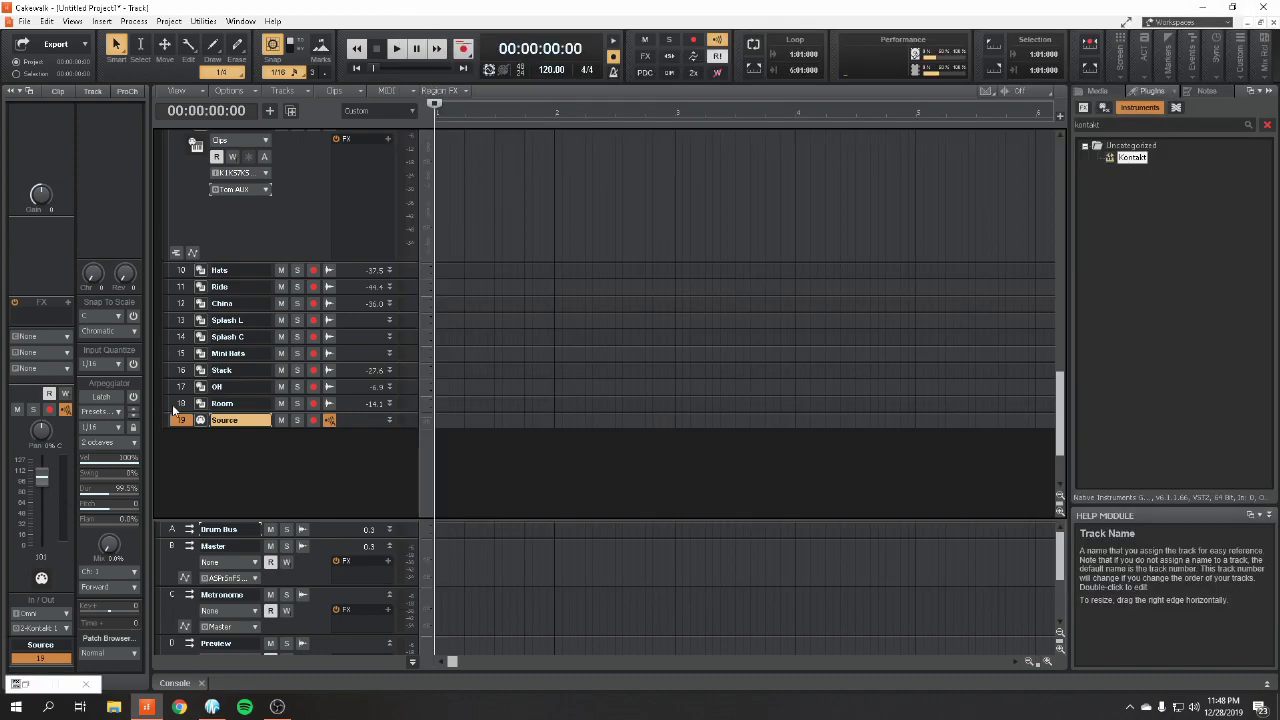
Step: Bring up Kontakt from the Source track and browse the Groove Player to Song 03 in the Halpern Groove Pack
{"action": "left_click", "coordinate": [199, 421]}
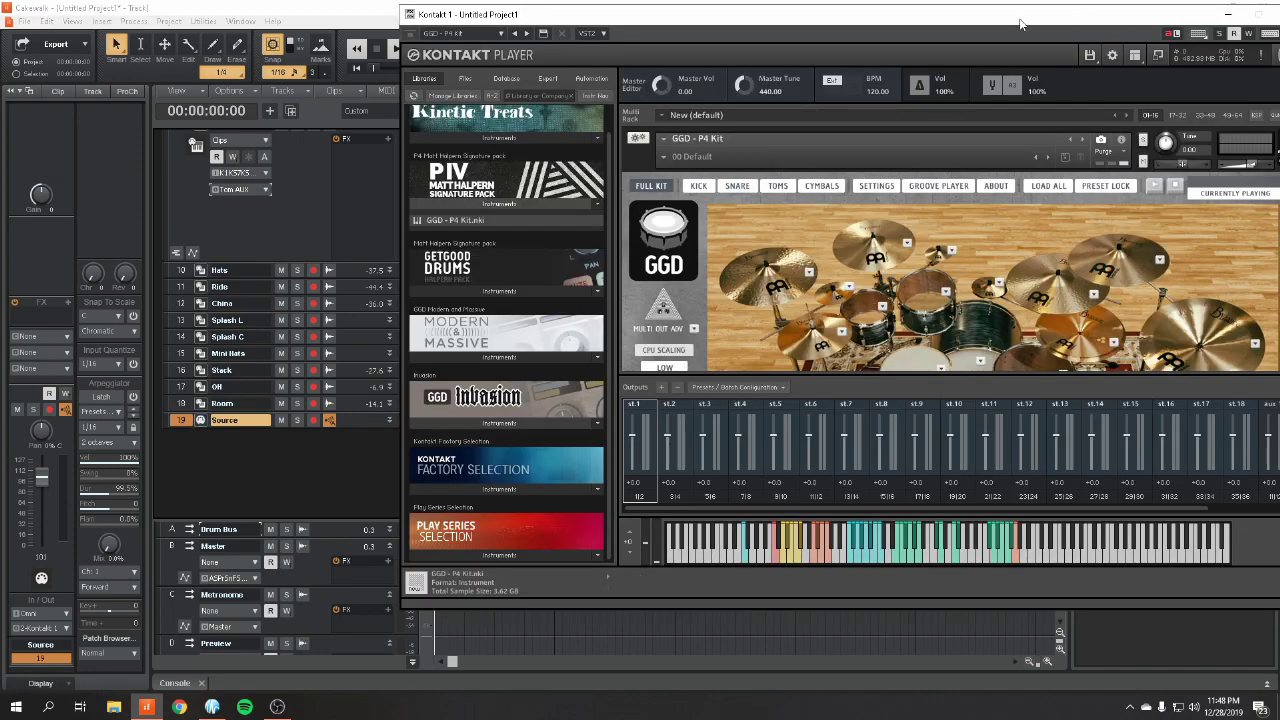
{"action": "left_click_drag", "start_coordinate": [1022, 18], "coordinate": [1174, 18]}
{"action": "left_click", "coordinate": [1066, 185]}
{"action": "scroll", "coordinate": [890, 250], "scroll_direction": "down", "scroll_amount": 1}
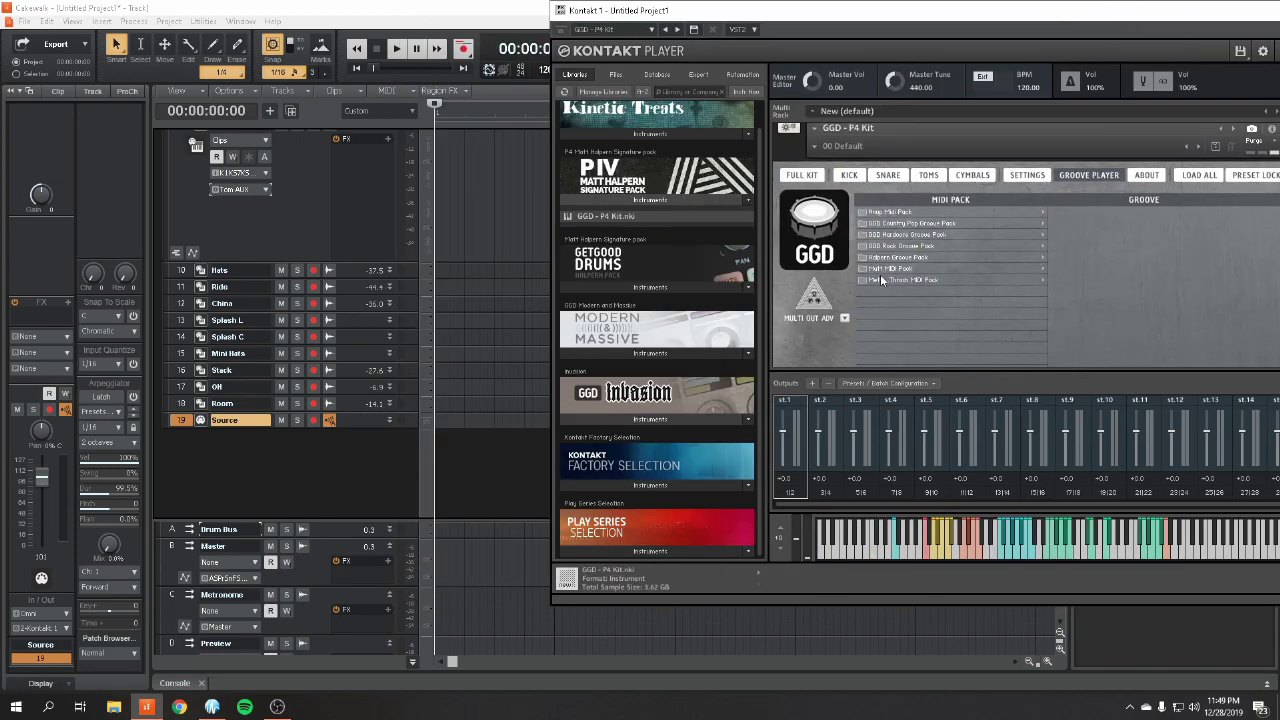
{"action": "left_click", "coordinate": [890, 237]}
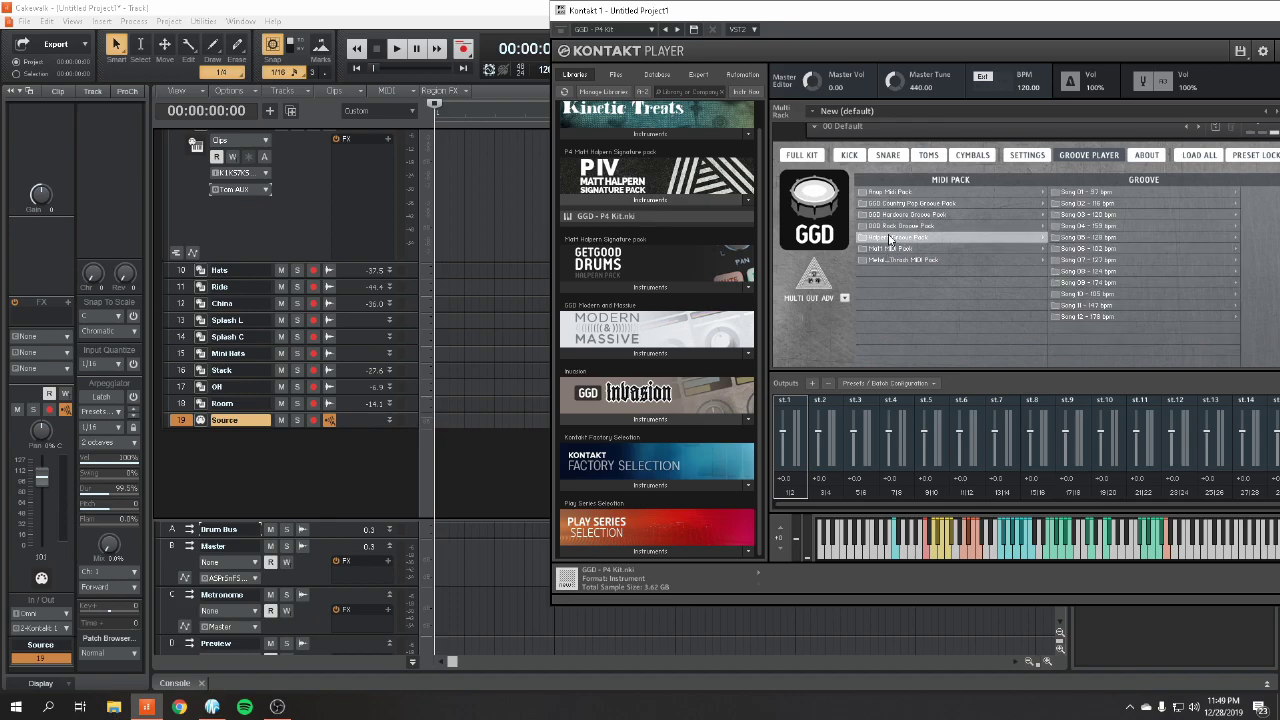
{"action": "left_click", "coordinate": [1118, 214]}
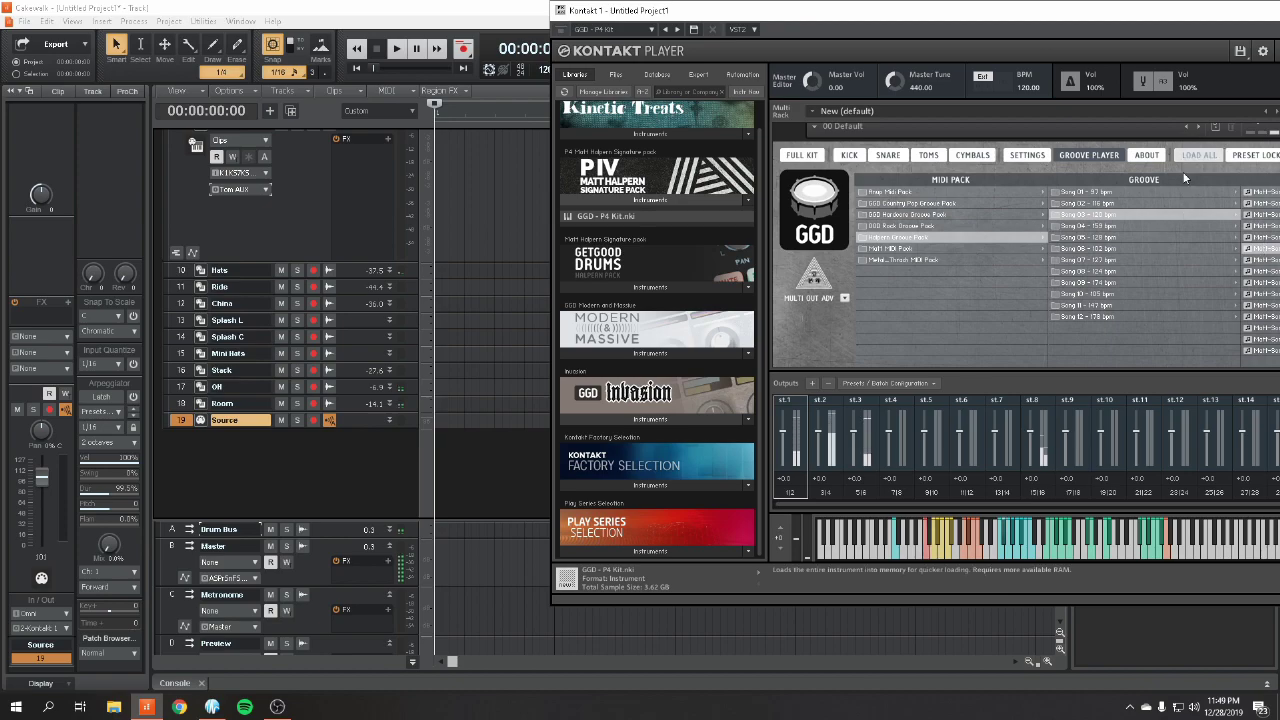
Step: Place the selected Halpern Song 03 groove pattern on the Source track at the project start and minimize Kontakt
{"action": "scroll", "coordinate": [1168, 243], "scroll_direction": "up", "scroll_amount": 1}
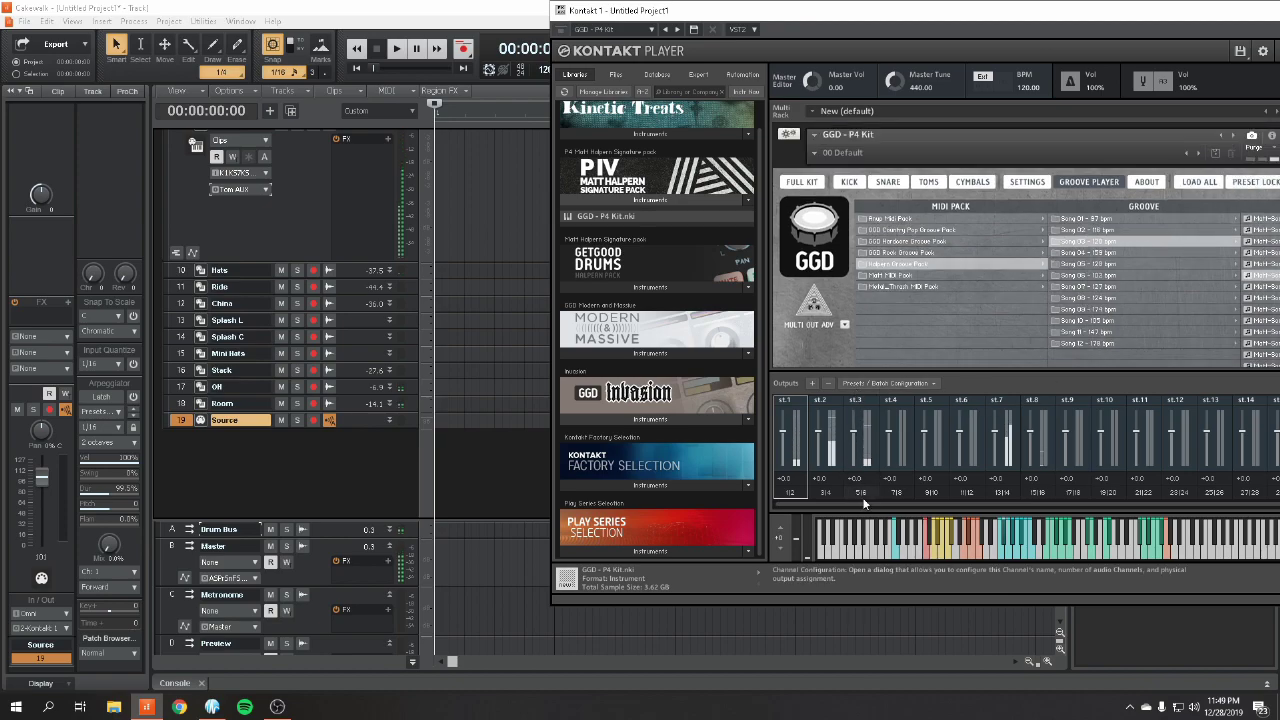
{"action": "left_click_drag", "start_coordinate": [1088, 14], "coordinate": [1000, 25]}
{"action": "scroll", "coordinate": [1051, 288], "scroll_direction": "down", "scroll_amount": 5}
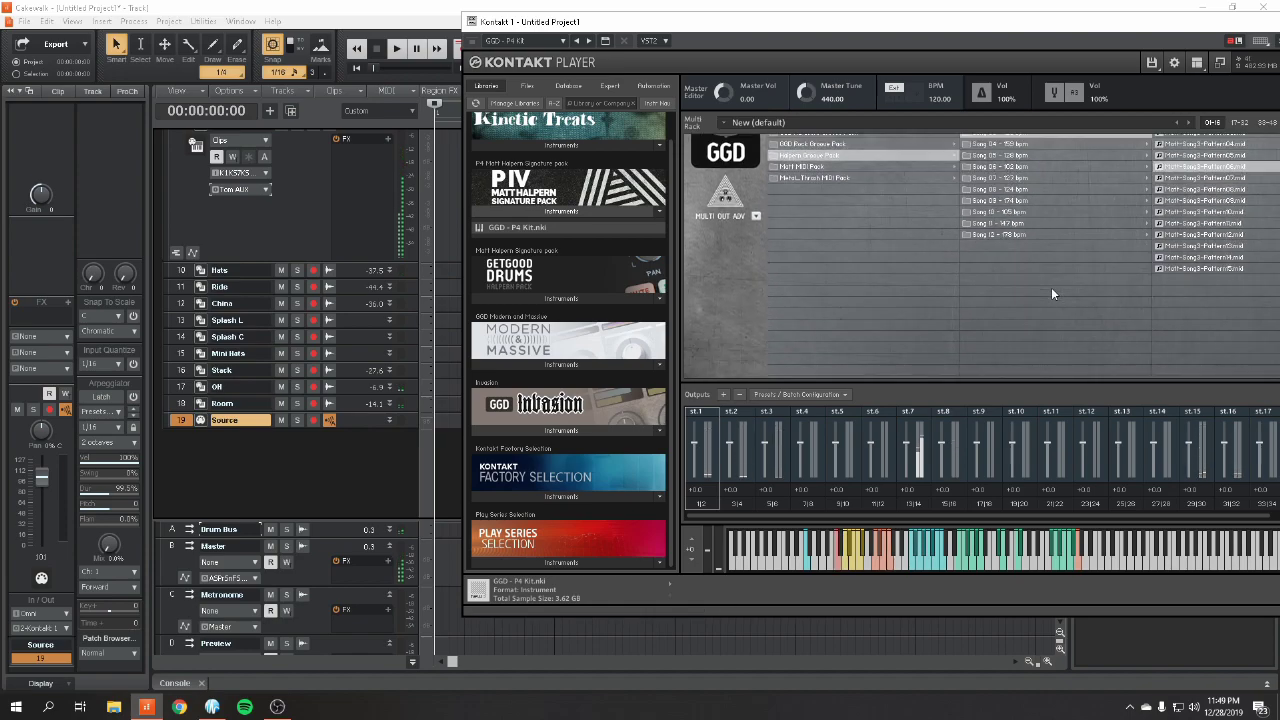
{"action": "scroll", "coordinate": [1040, 328], "scroll_direction": "down", "scroll_amount": 2}
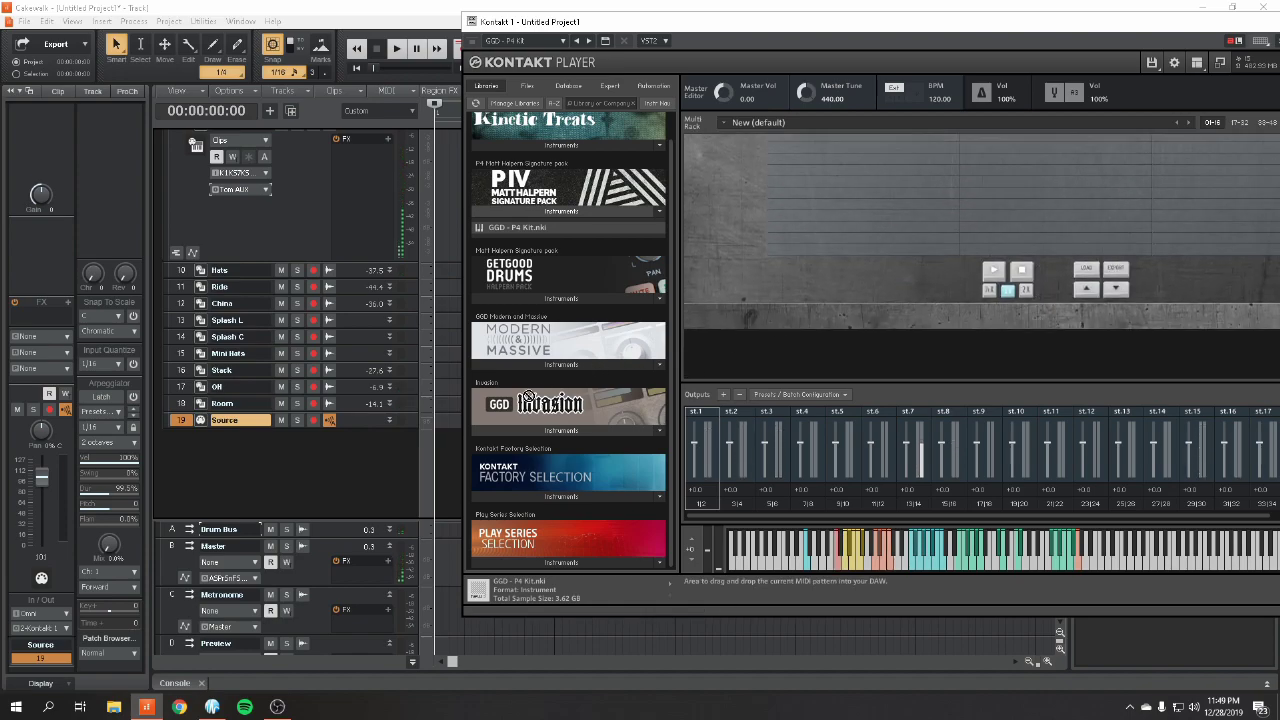
{"action": "left_click", "coordinate": [442, 435]}
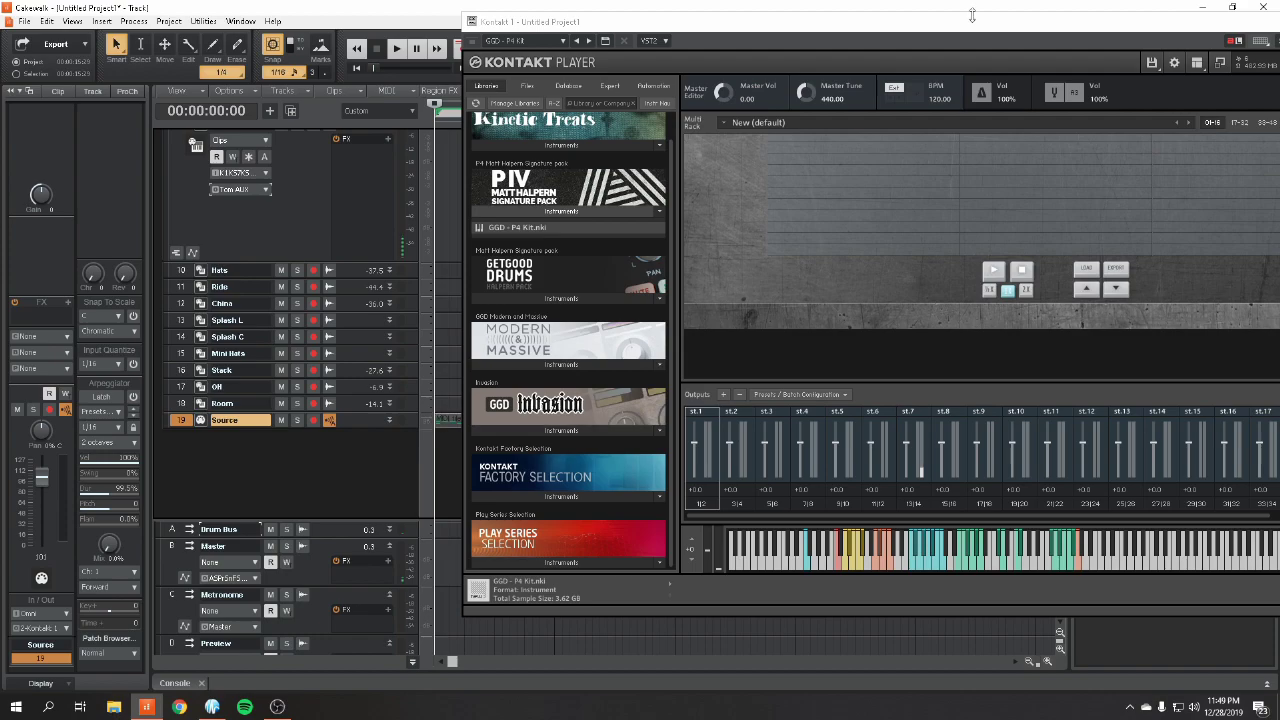
{"action": "left_click_drag", "start_coordinate": [1247, 19], "coordinate": [1067, 39]}
{"action": "left_click", "coordinate": [1111, 40]}
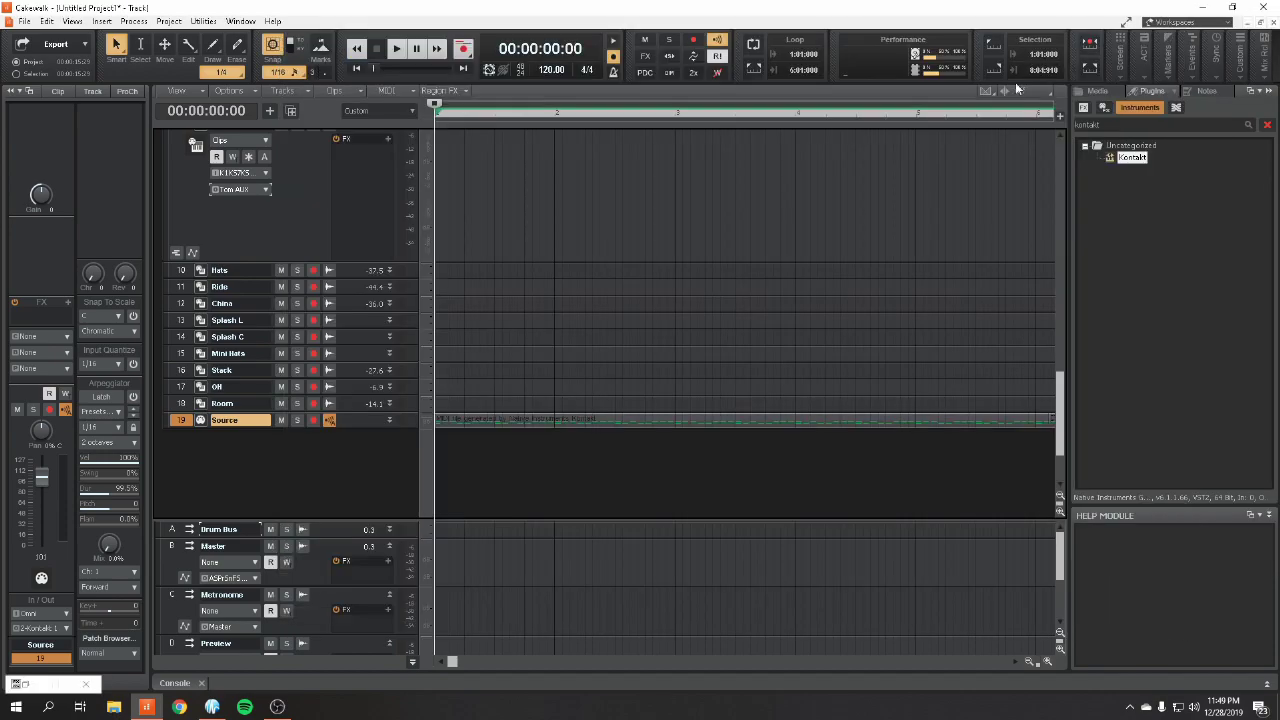
Step: Play back the groove clip with the whole clip in view, and stop playback
{"action": "key", "text": "space"}
{"action": "scroll", "coordinate": [465, 517], "scroll_direction": "down", "scroll_amount": 5}
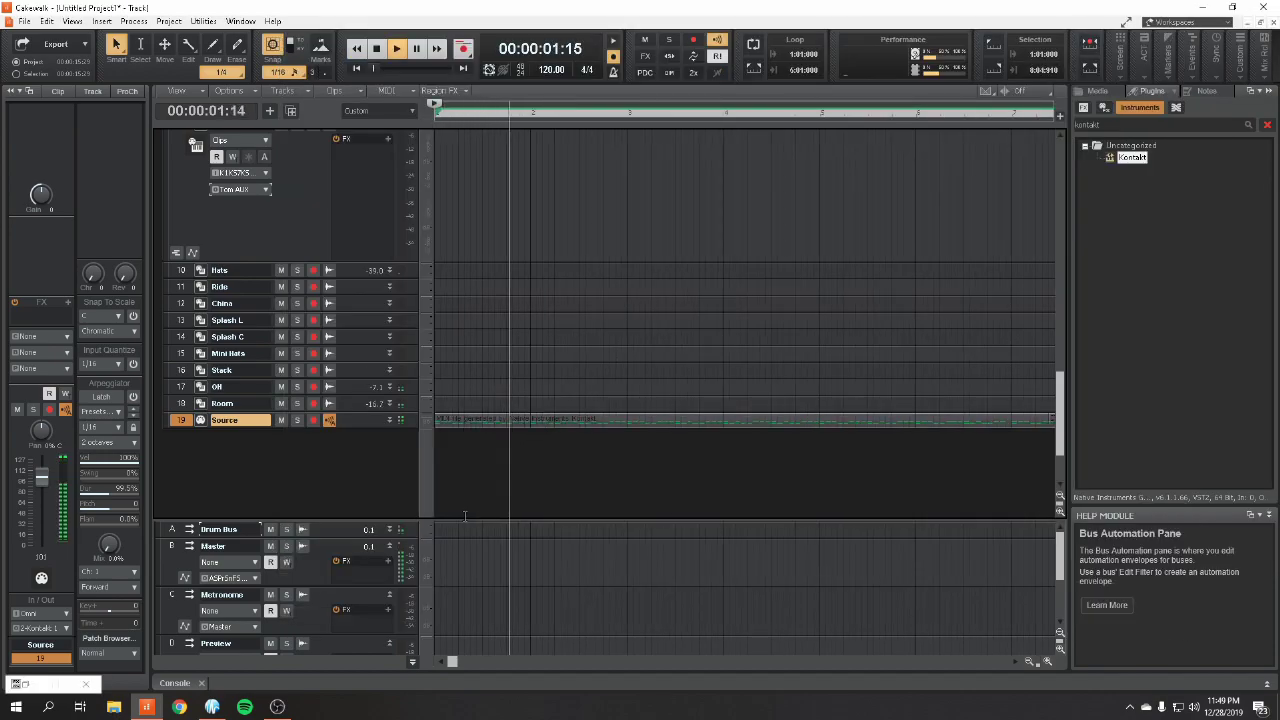
{"action": "scroll", "coordinate": [465, 515], "scroll_direction": "down", "scroll_amount": 3}
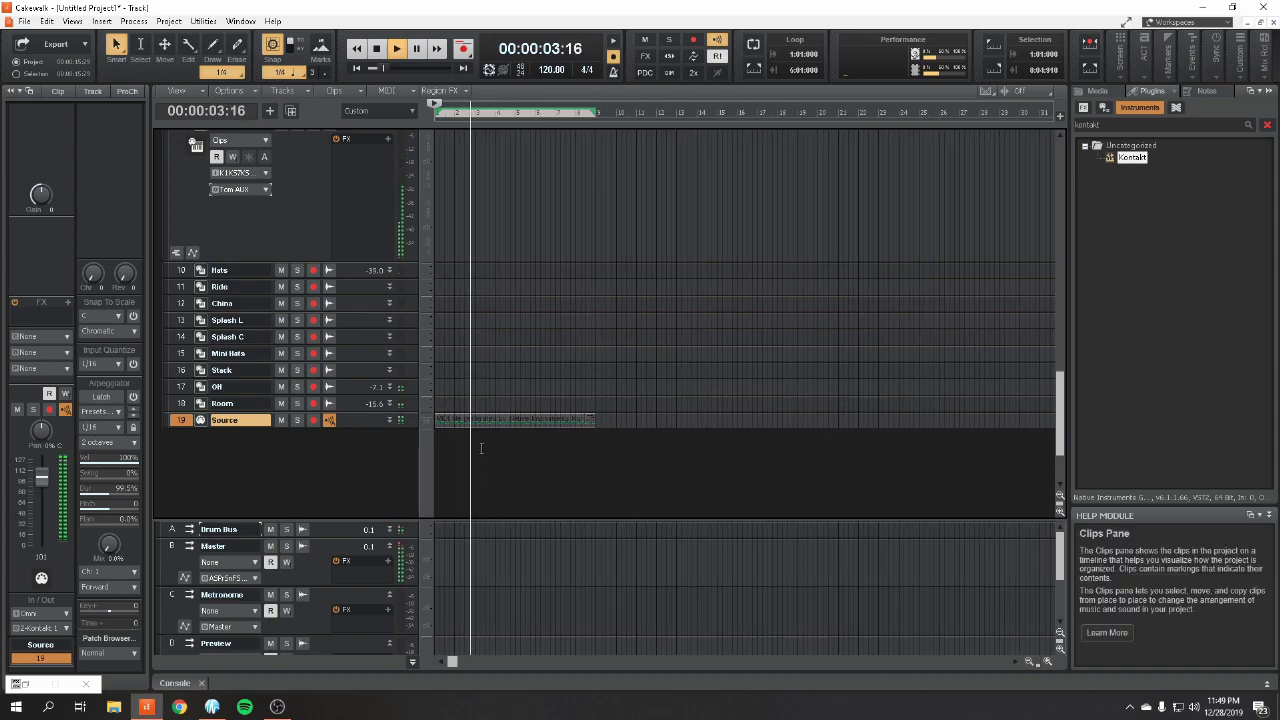
{"action": "key", "text": "space"}
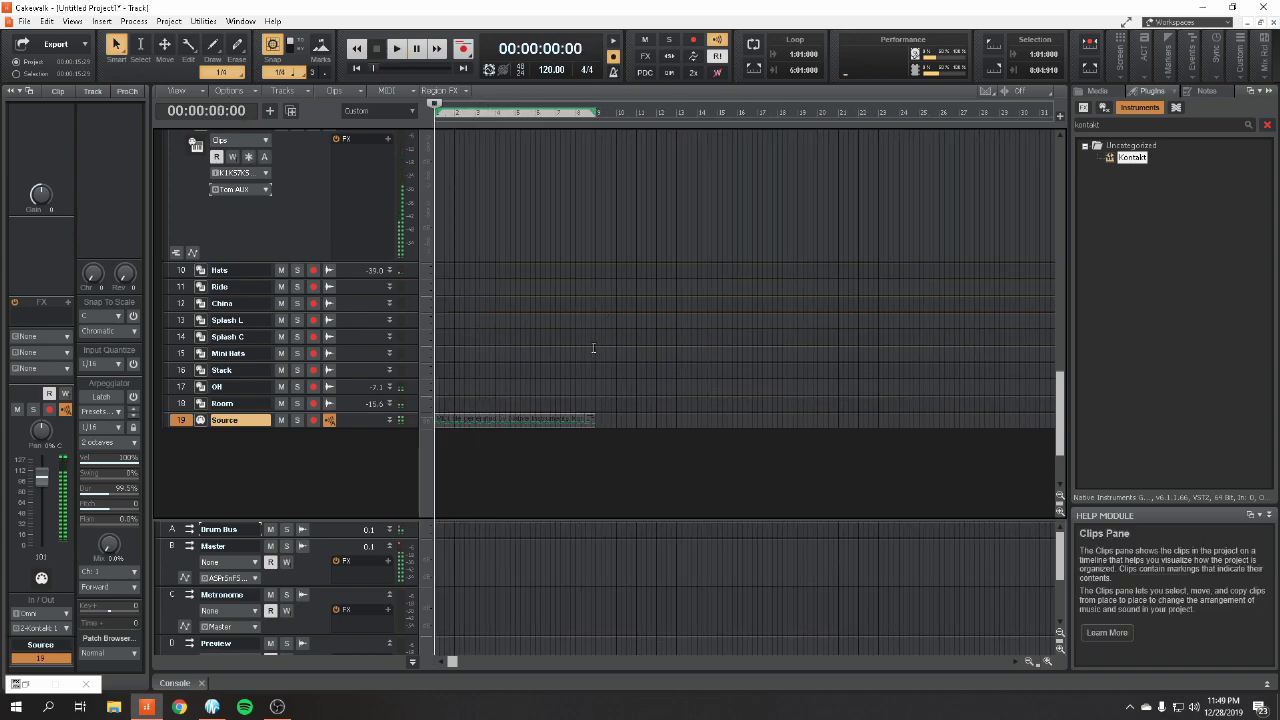
Step: Open the Source track's Step Sequencer at the end of the groove clip and enable F#3 hits on all four beats
{"action": "left_click", "coordinate": [595, 348]}
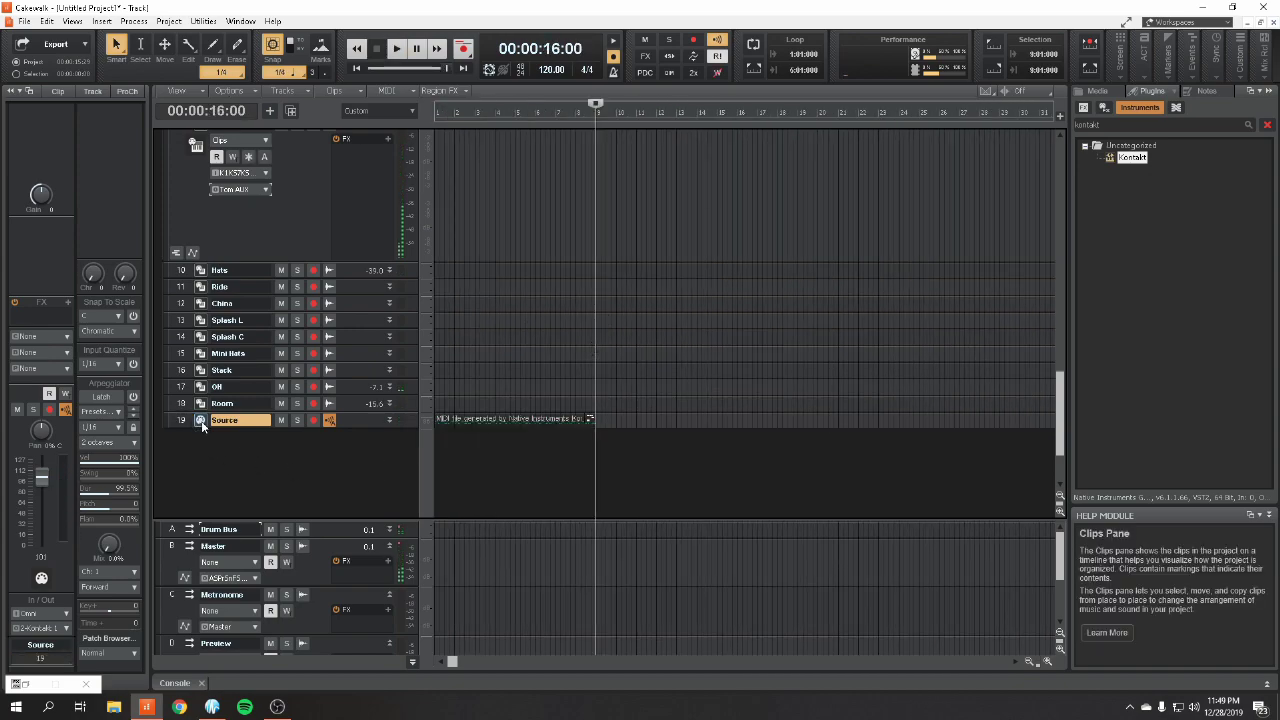
{"action": "left_click", "coordinate": [201, 421]}
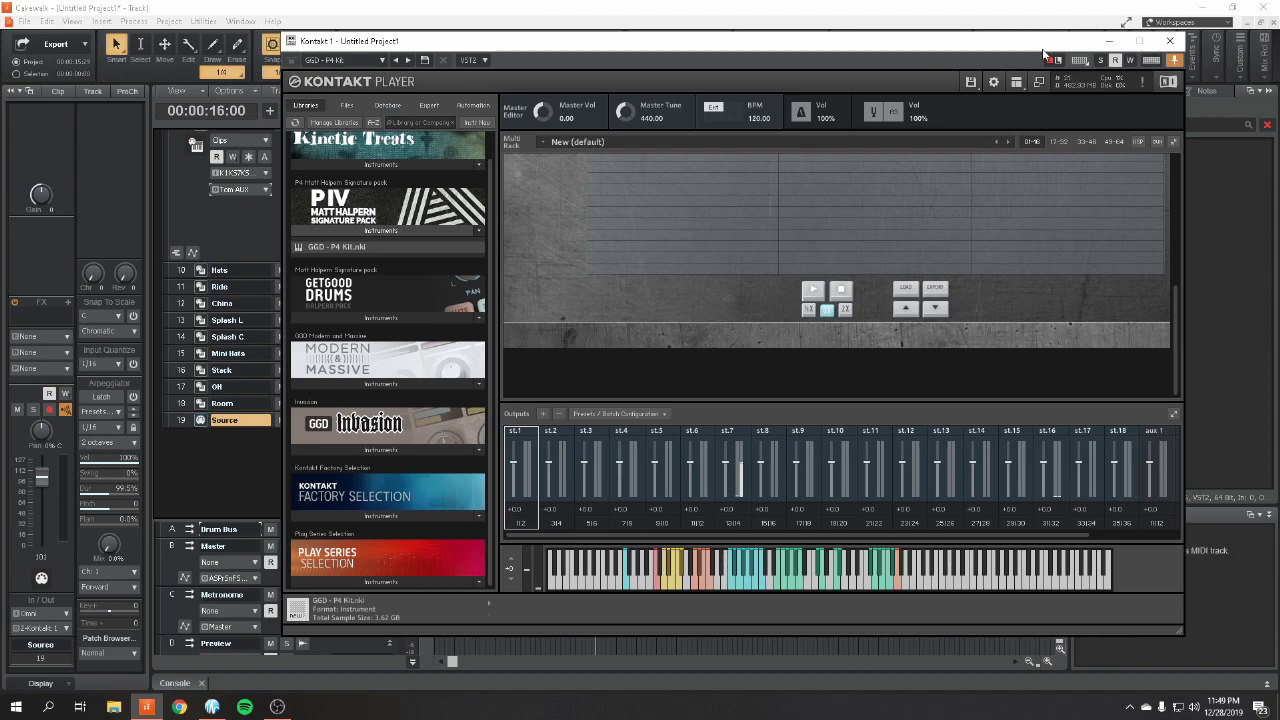
{"action": "left_click", "coordinate": [1107, 42]}
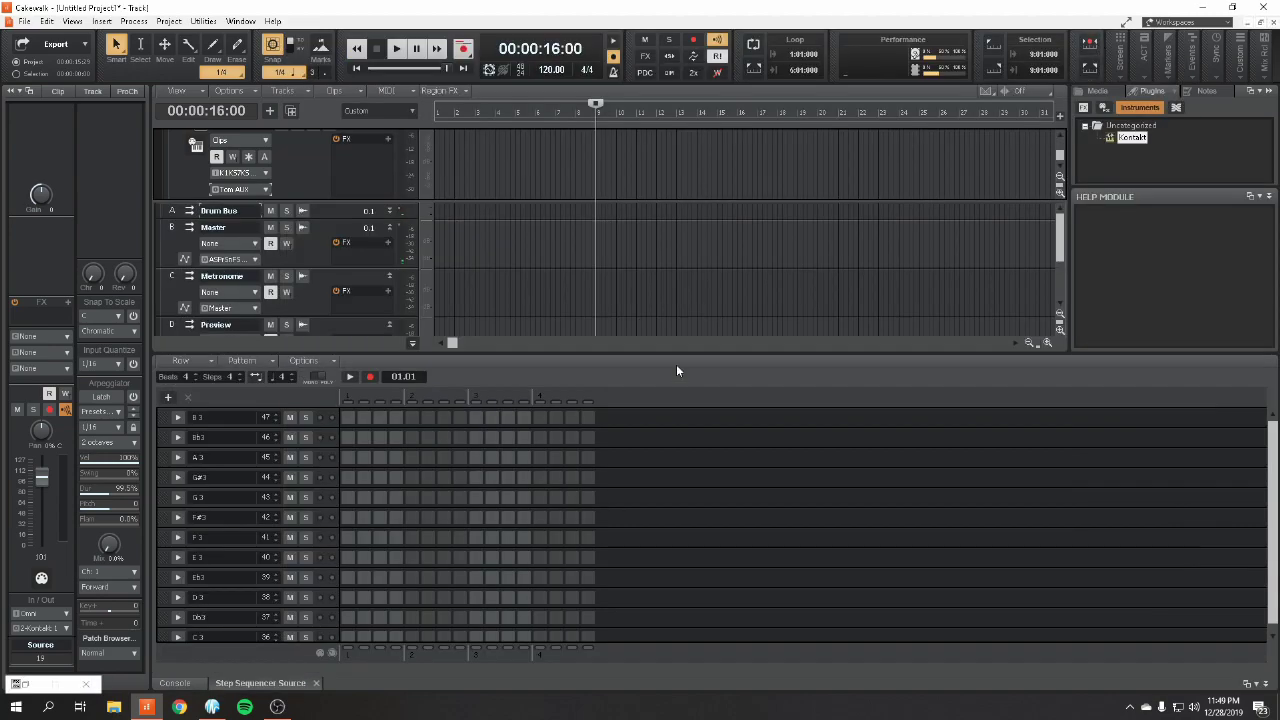
{"action": "left_click", "coordinate": [411, 517]}
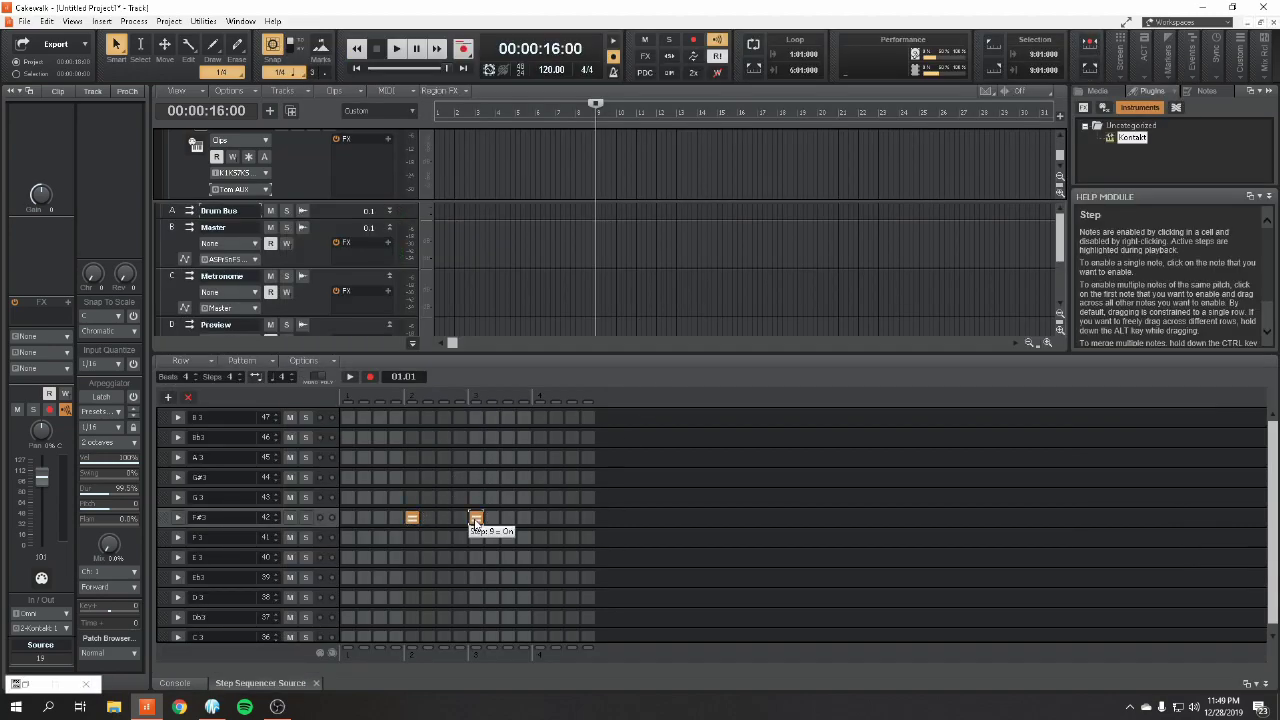
{"action": "left_click", "coordinate": [540, 517]}
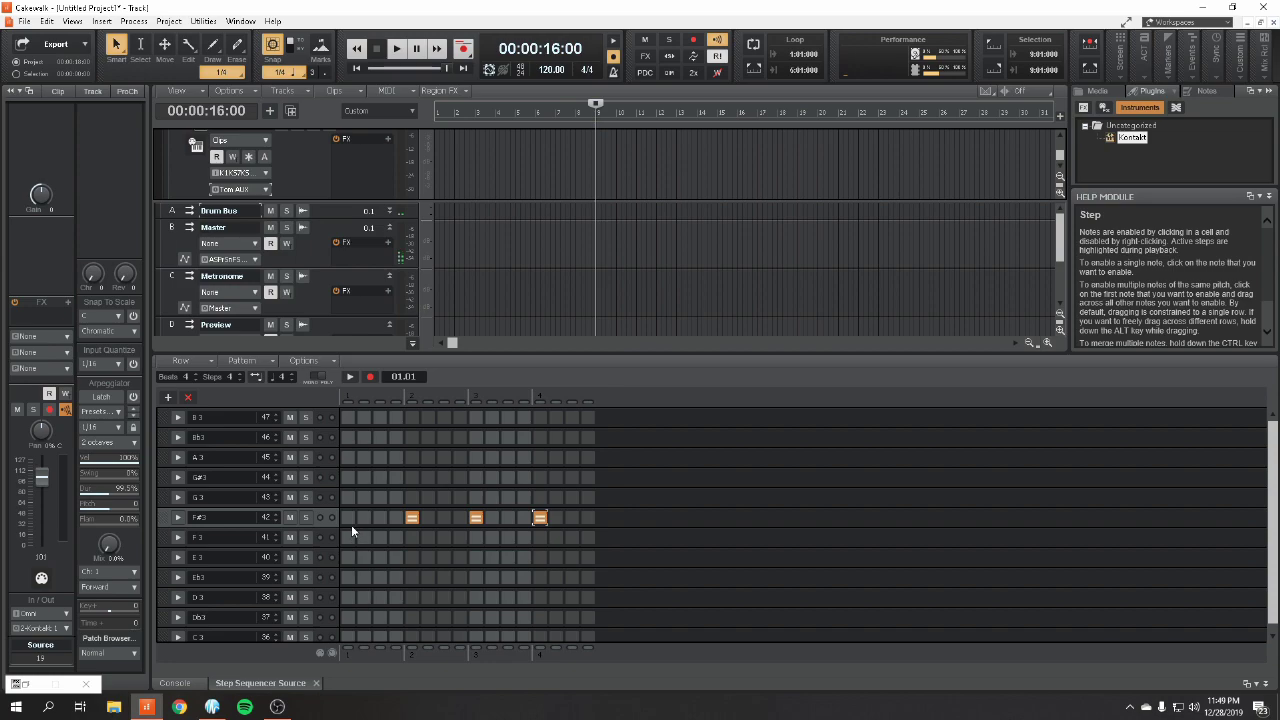
Step: Hide the bus pane and play the step pattern on the Source track, checking the track meters before stopping
{"action": "left_click", "coordinate": [413, 344]}
{"action": "scroll", "coordinate": [622, 232], "scroll_direction": "down", "scroll_amount": 5}
{"action": "key", "text": "space"}
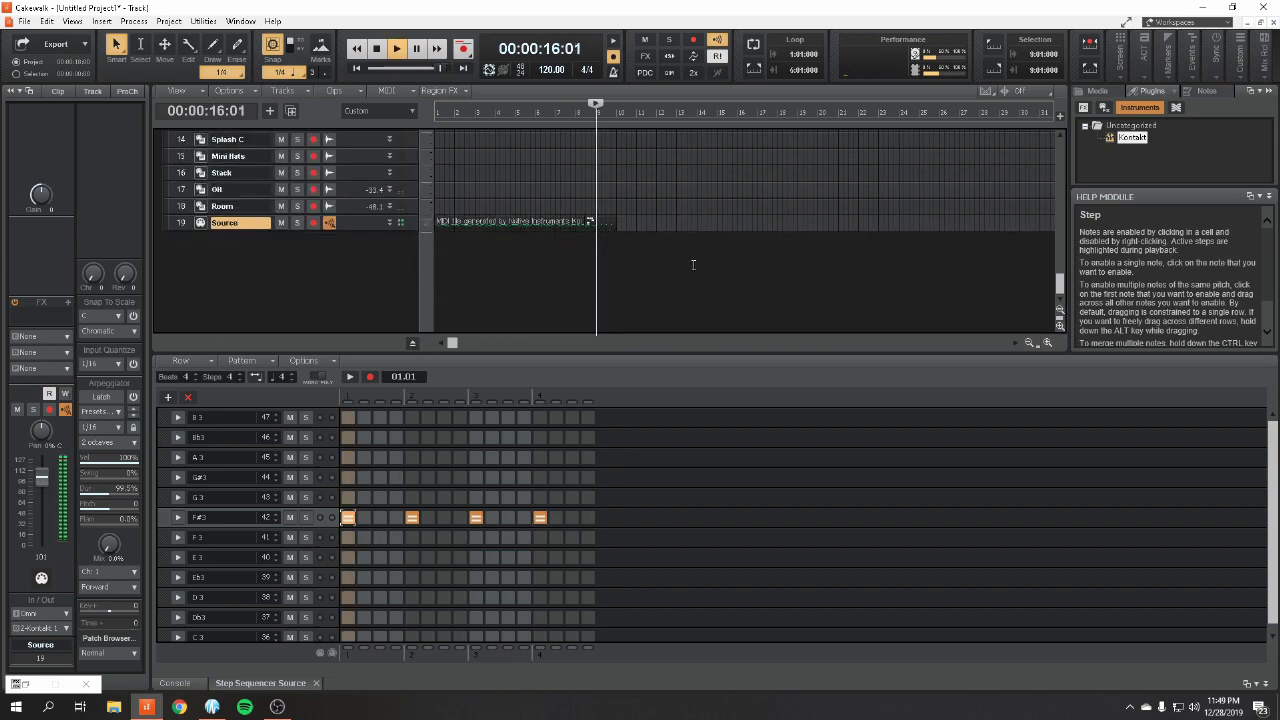
{"action": "scroll", "coordinate": [498, 288], "scroll_direction": "up", "scroll_amount": 3}
{"action": "scroll", "coordinate": [498, 288], "scroll_direction": "up", "scroll_amount": 4}
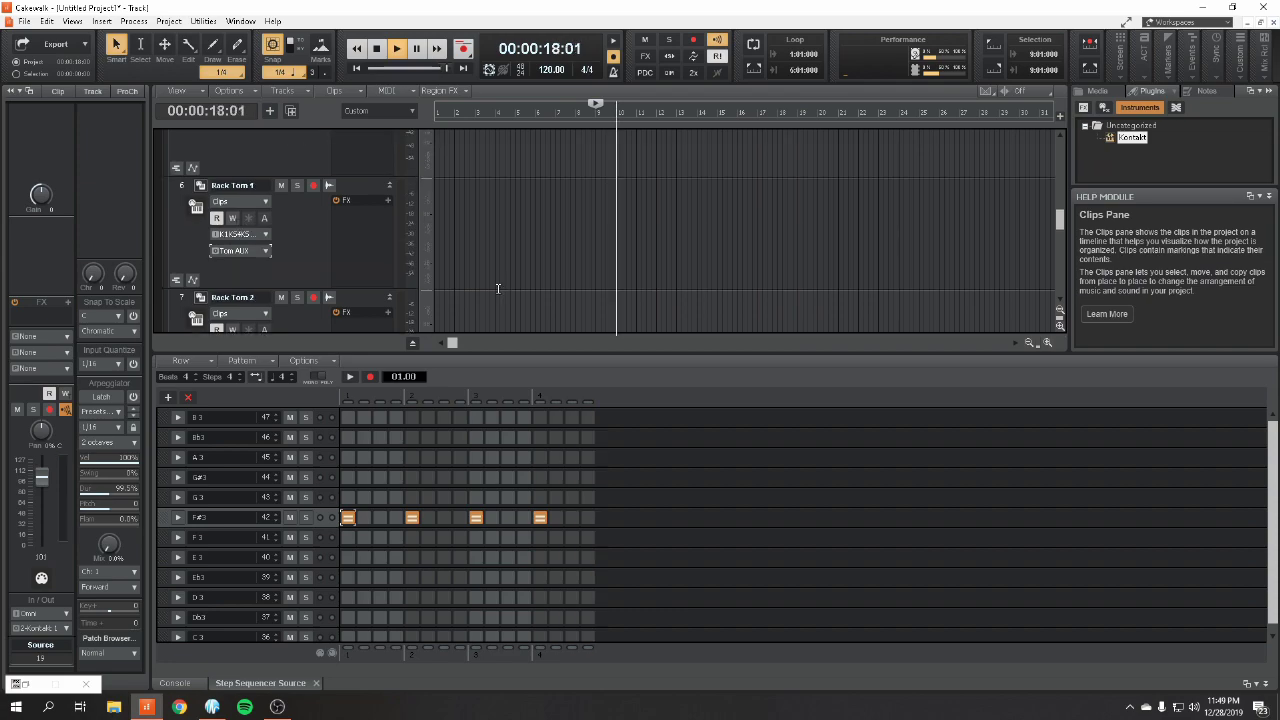
{"action": "key", "text": "space"}
Step: Collapse the expanded tracks to compact strips and play the project from the beginning
{"action": "double_click", "coordinate": [302, 231]}
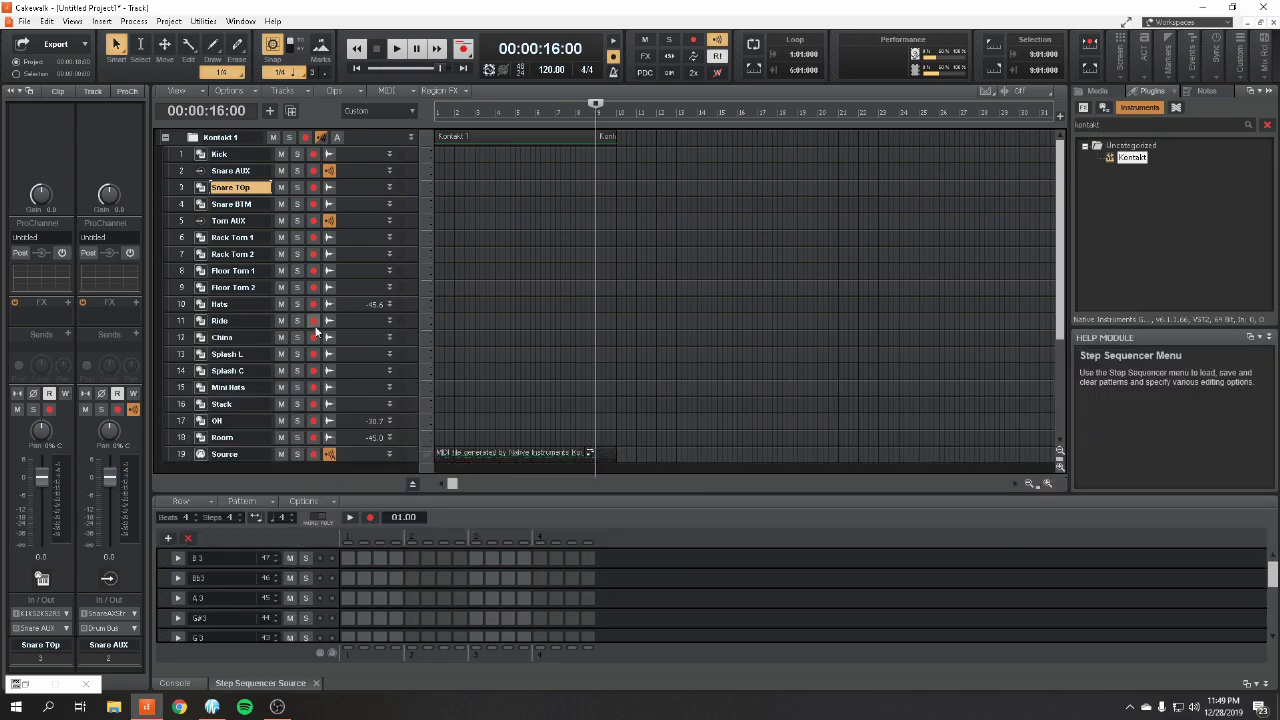
{"action": "key", "text": "w"}
{"action": "key", "text": "space"}
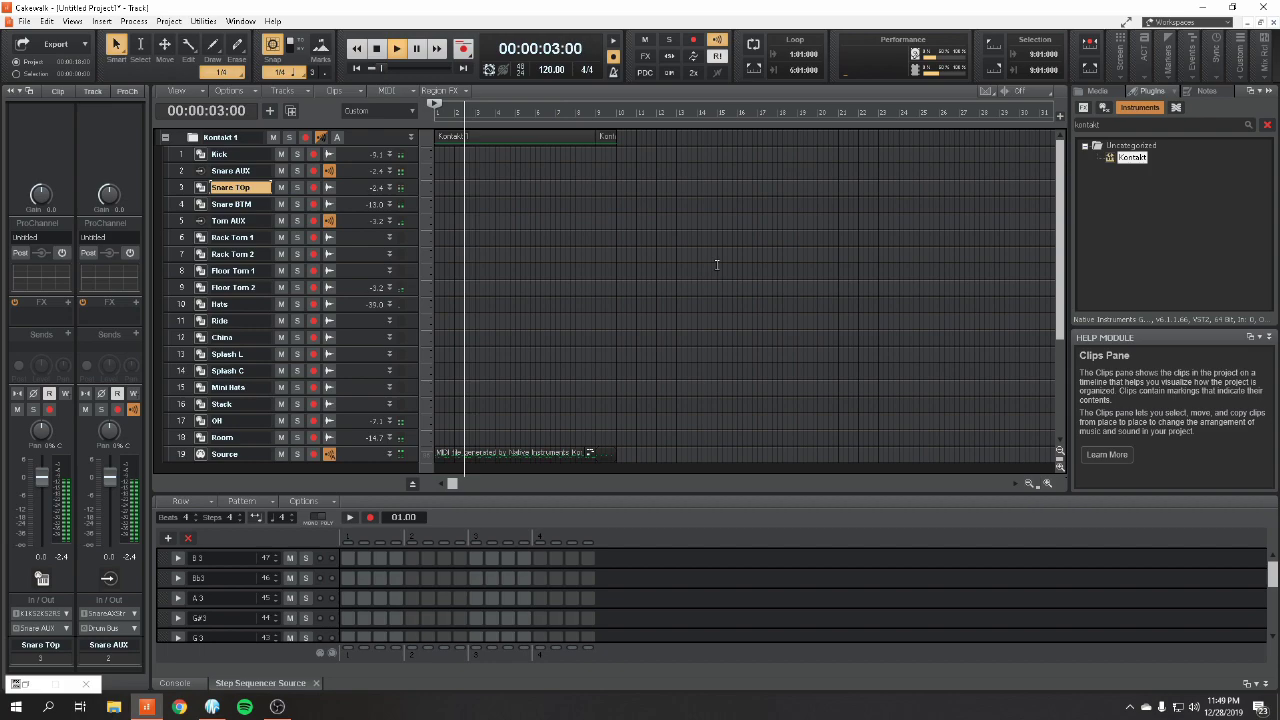
Step: Insert the Smash And Grab v2 audio effect on the Snare AUX track and switch it to Grab mode
{"action": "left_click", "coordinate": [357, 176]}
{"action": "double_click", "coordinate": [357, 176]}
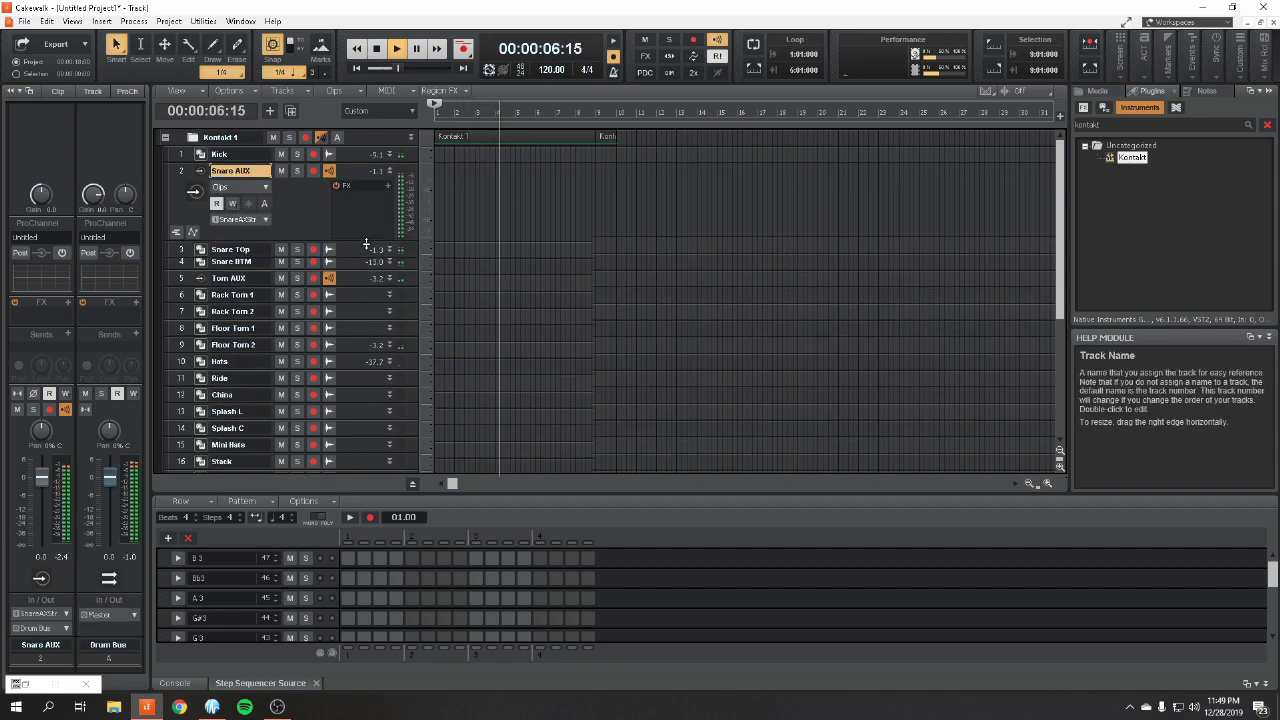
{"action": "right_click", "coordinate": [387, 190]}
{"action": "mouse_move", "coordinate": [440, 198]}
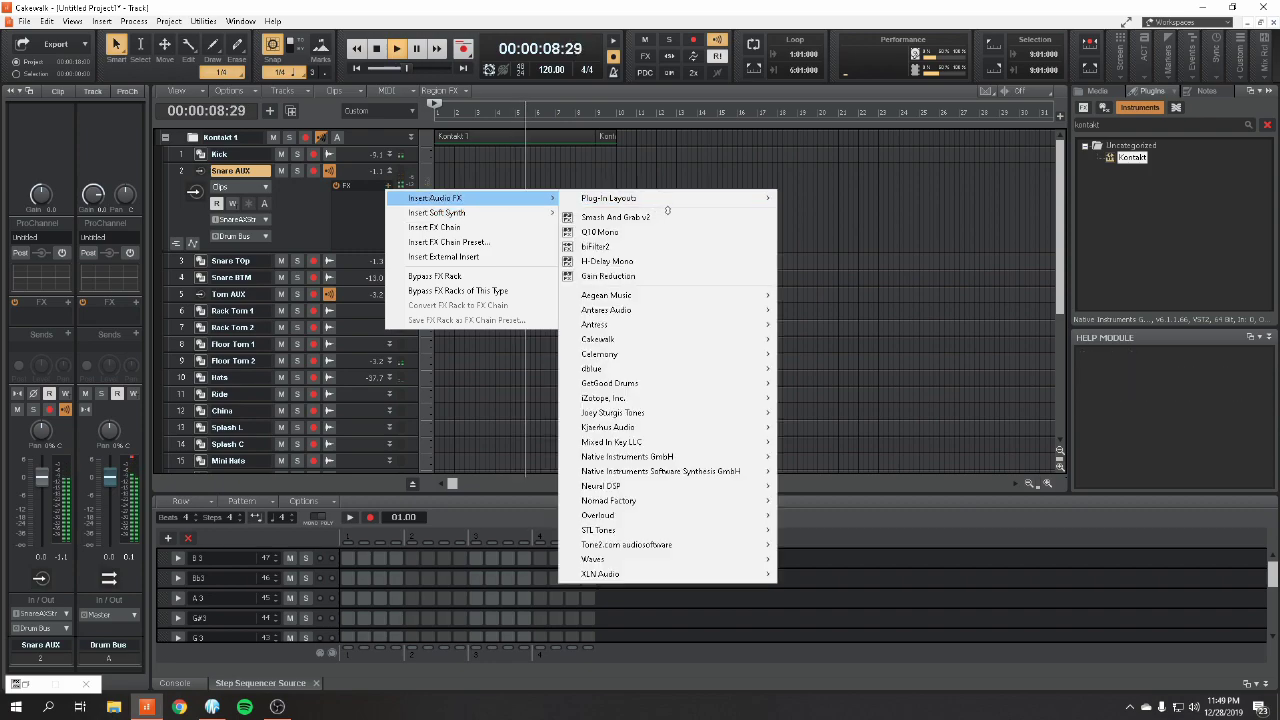
{"action": "left_click", "coordinate": [588, 216]}
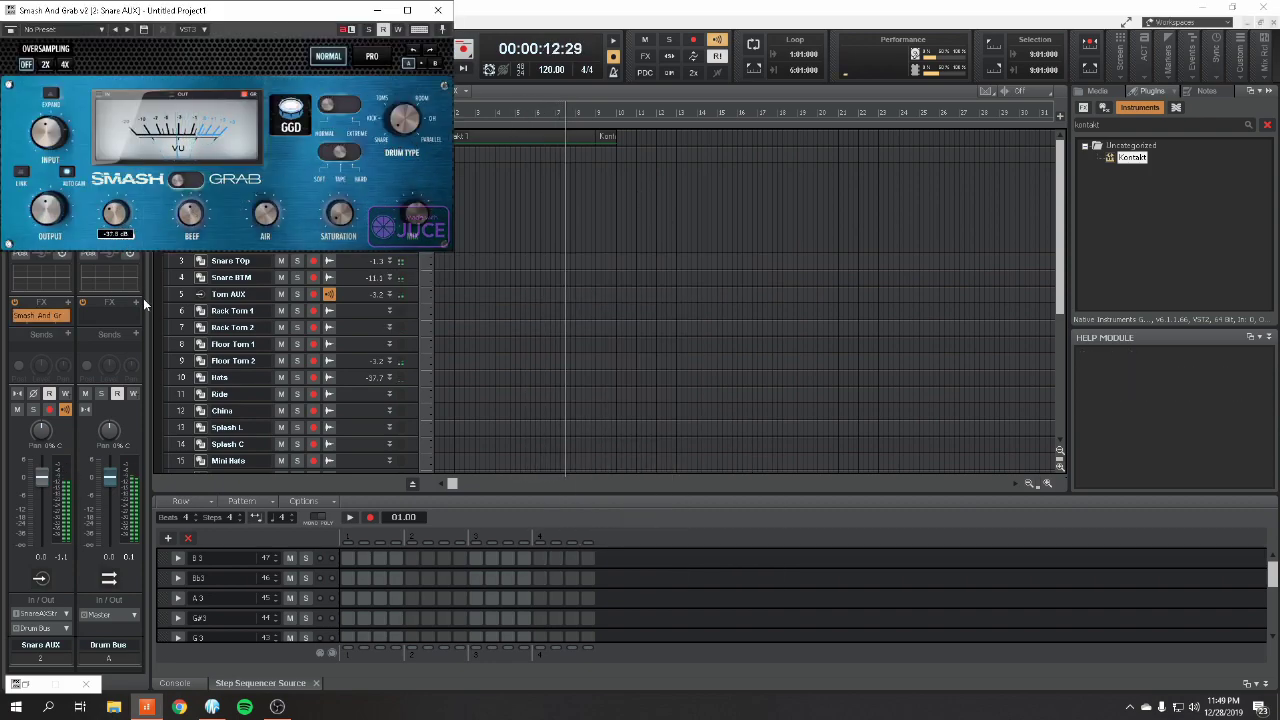
{"action": "left_click", "coordinate": [200, 180]}
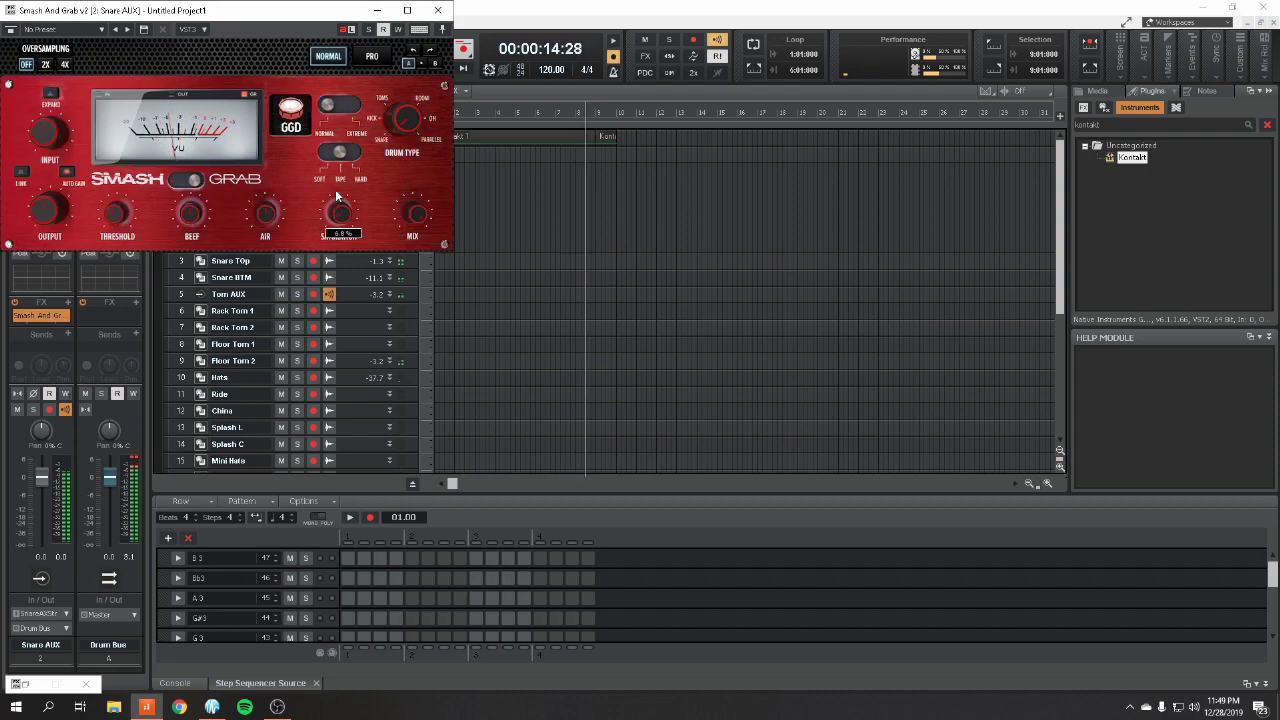